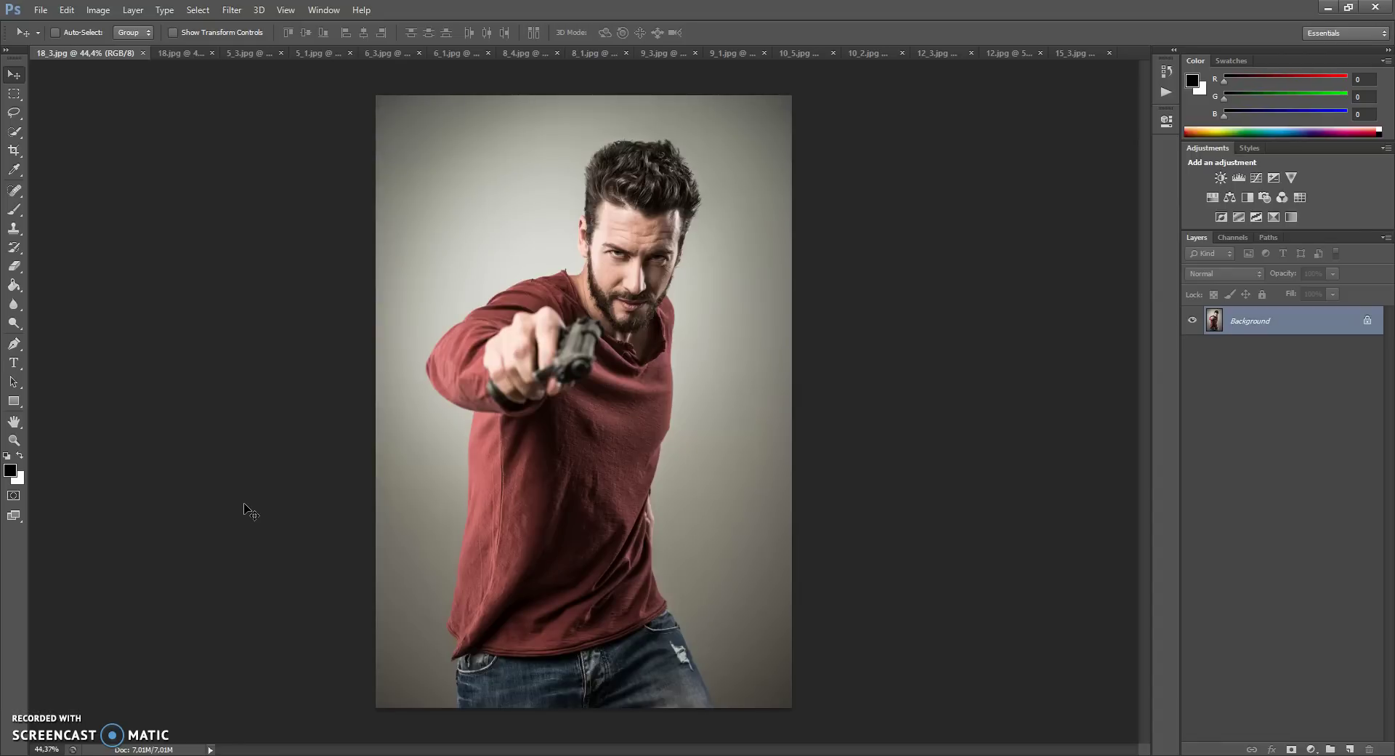
Step: Look through the open before-and-after example images, ending on the dancer photo 15_3.jpg
left_click(174, 53)
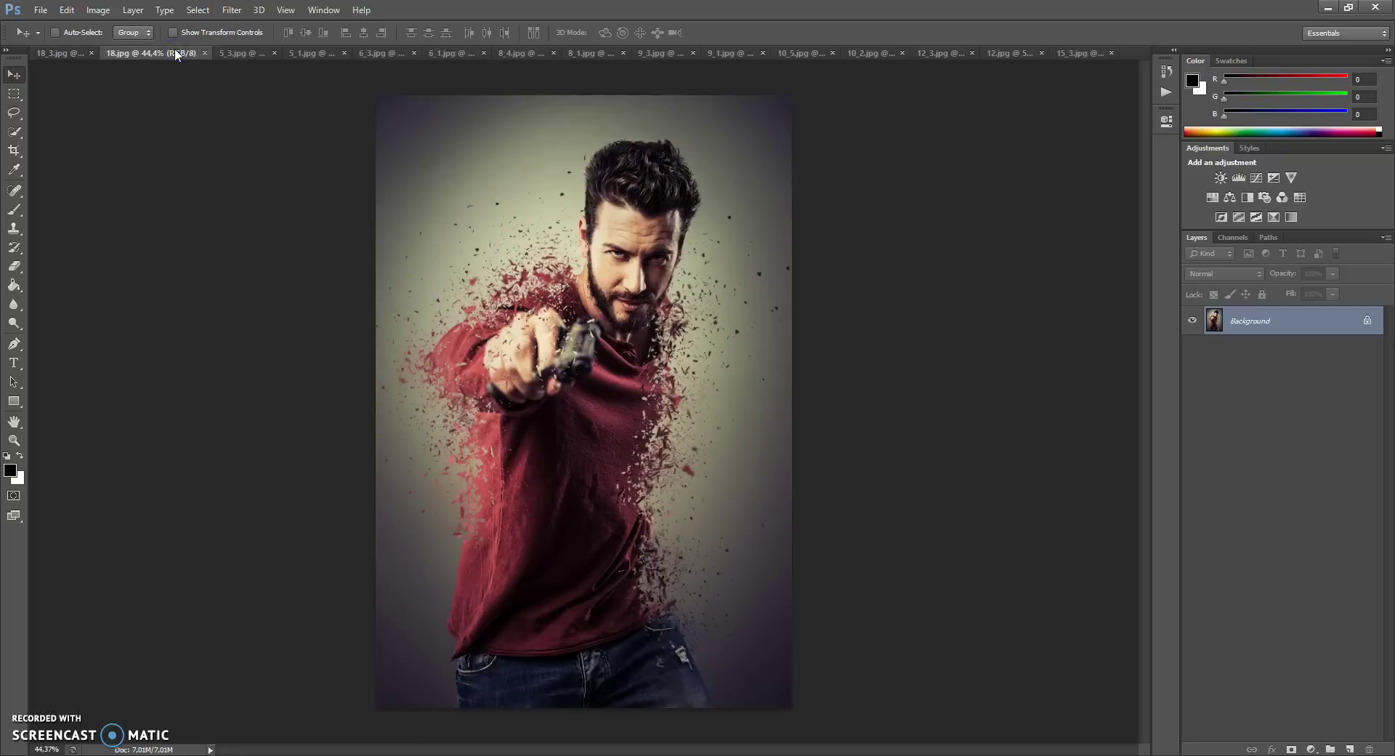
left_click(238, 50)
left_click(315, 52)
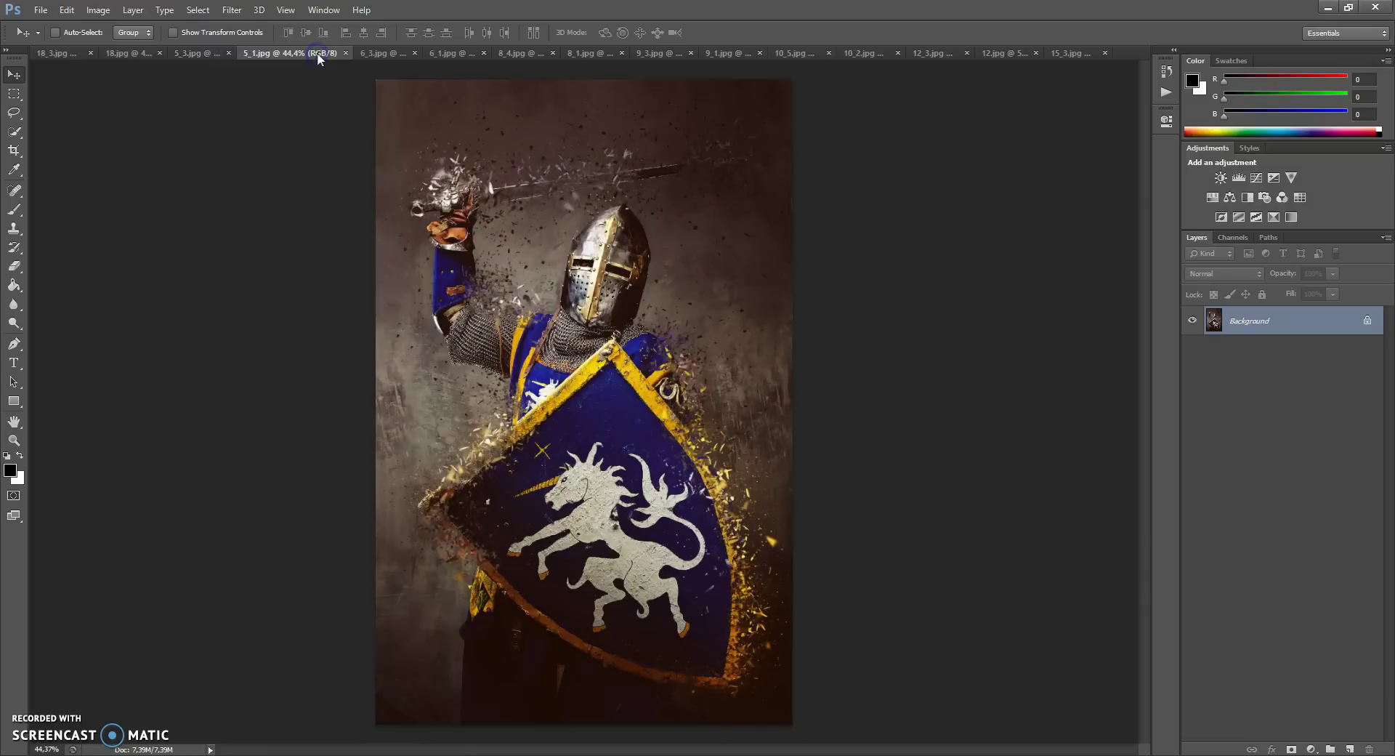
left_click(373, 51)
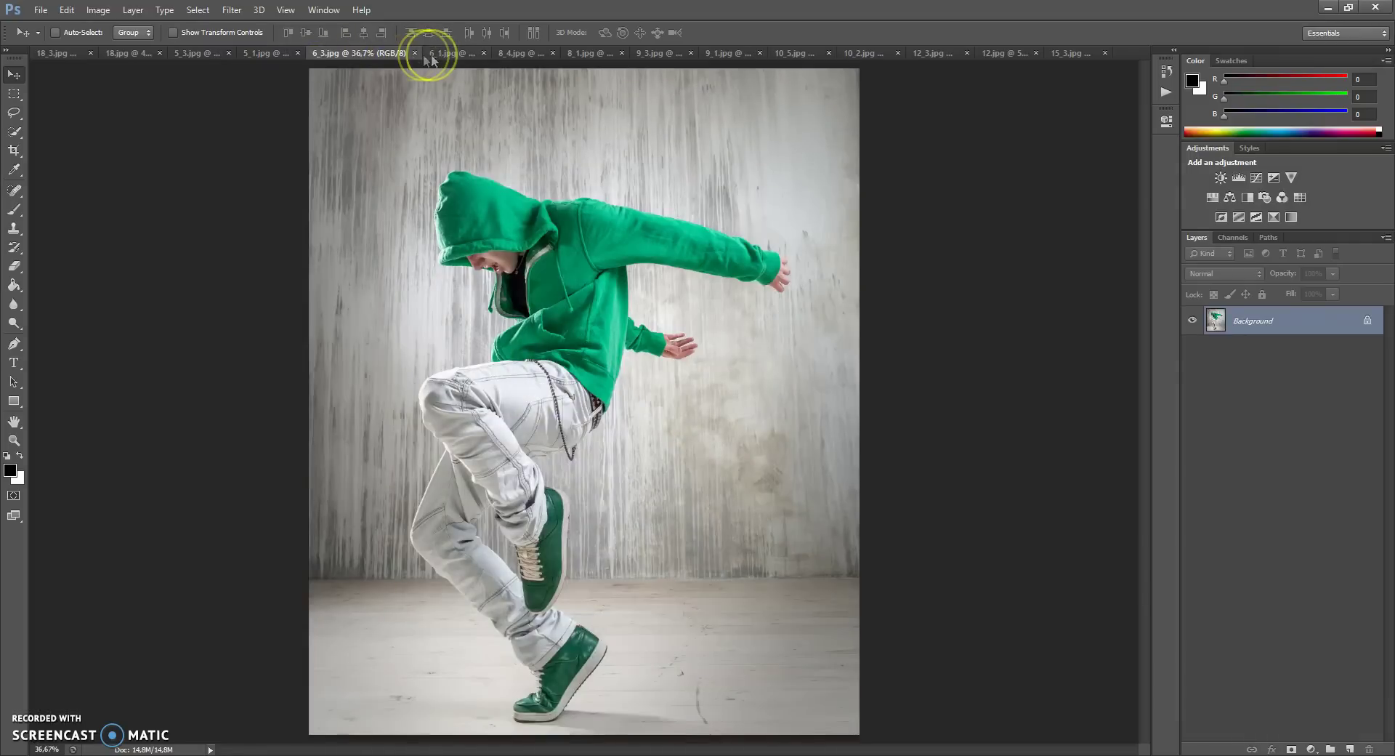
left_click(448, 53)
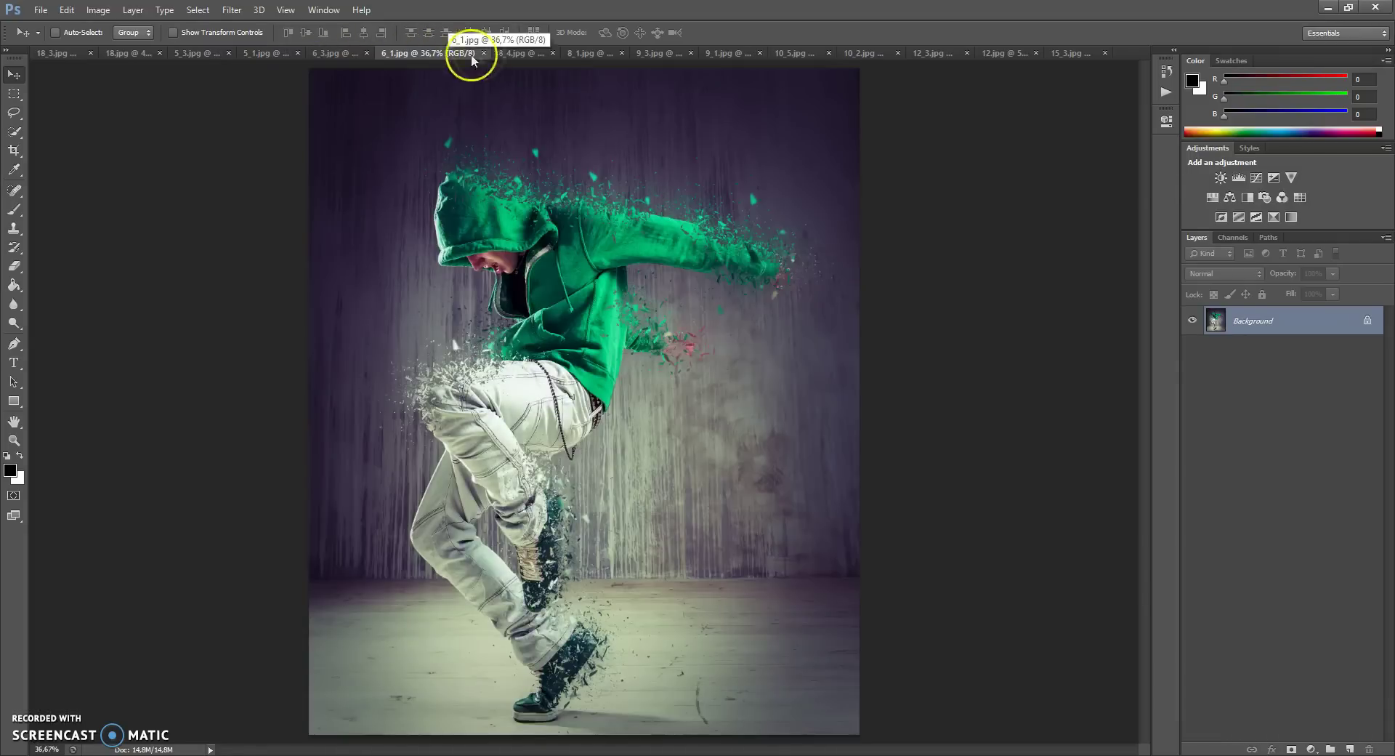
left_click(521, 53)
left_click(592, 53)
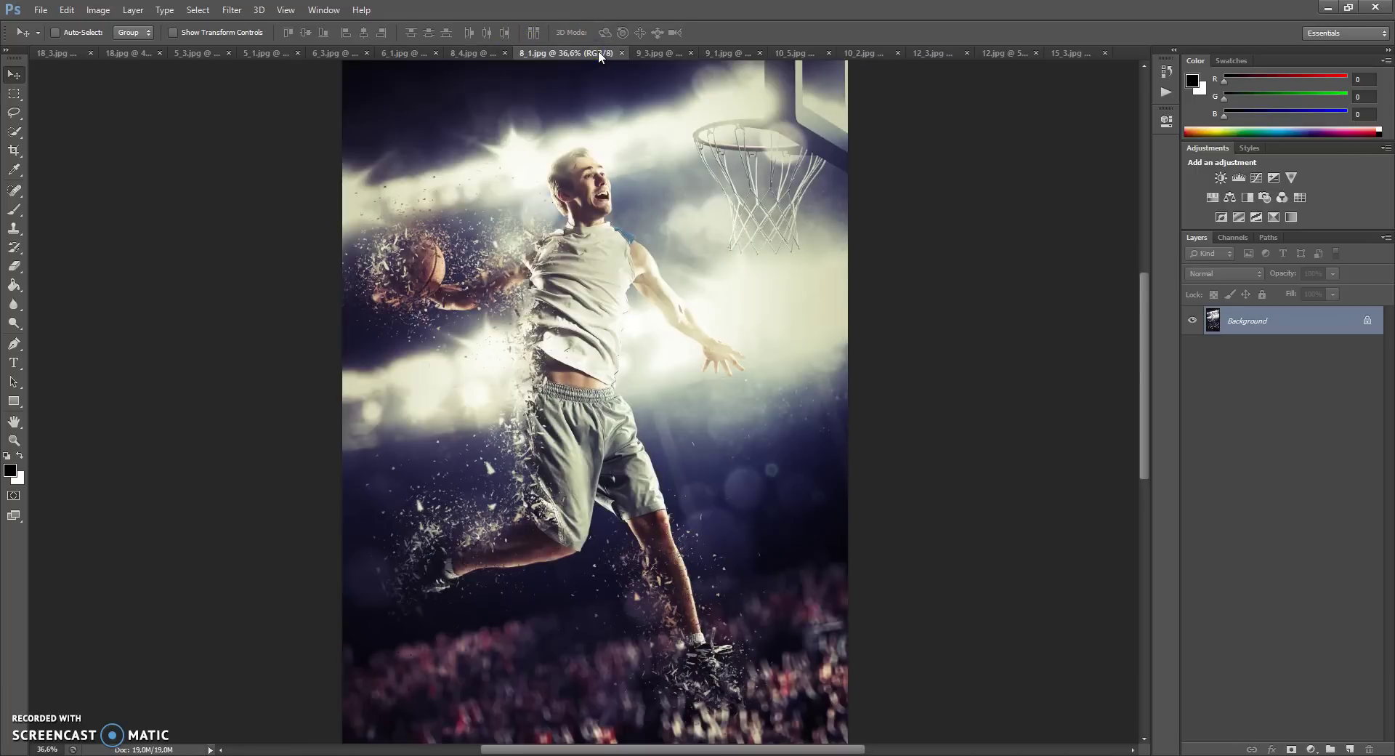
left_click(664, 53)
left_click(736, 54)
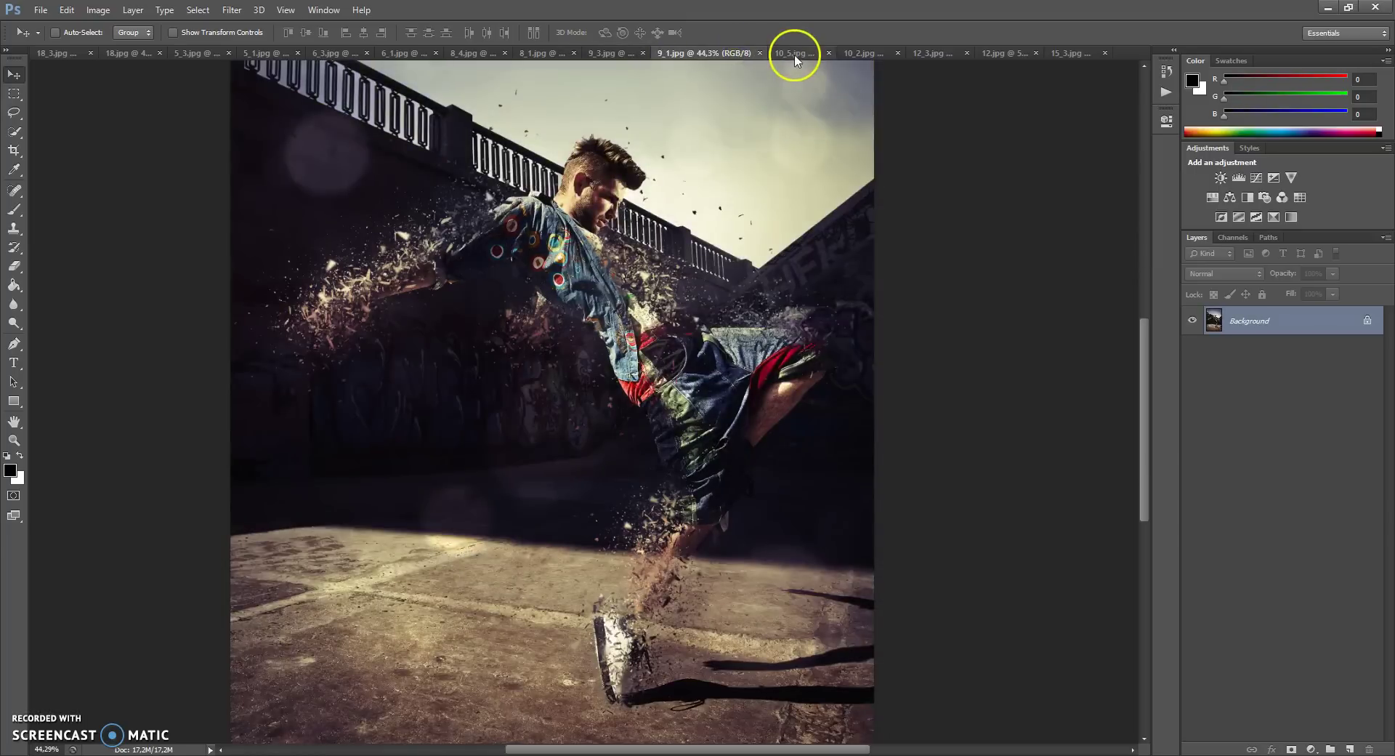
left_click(834, 54)
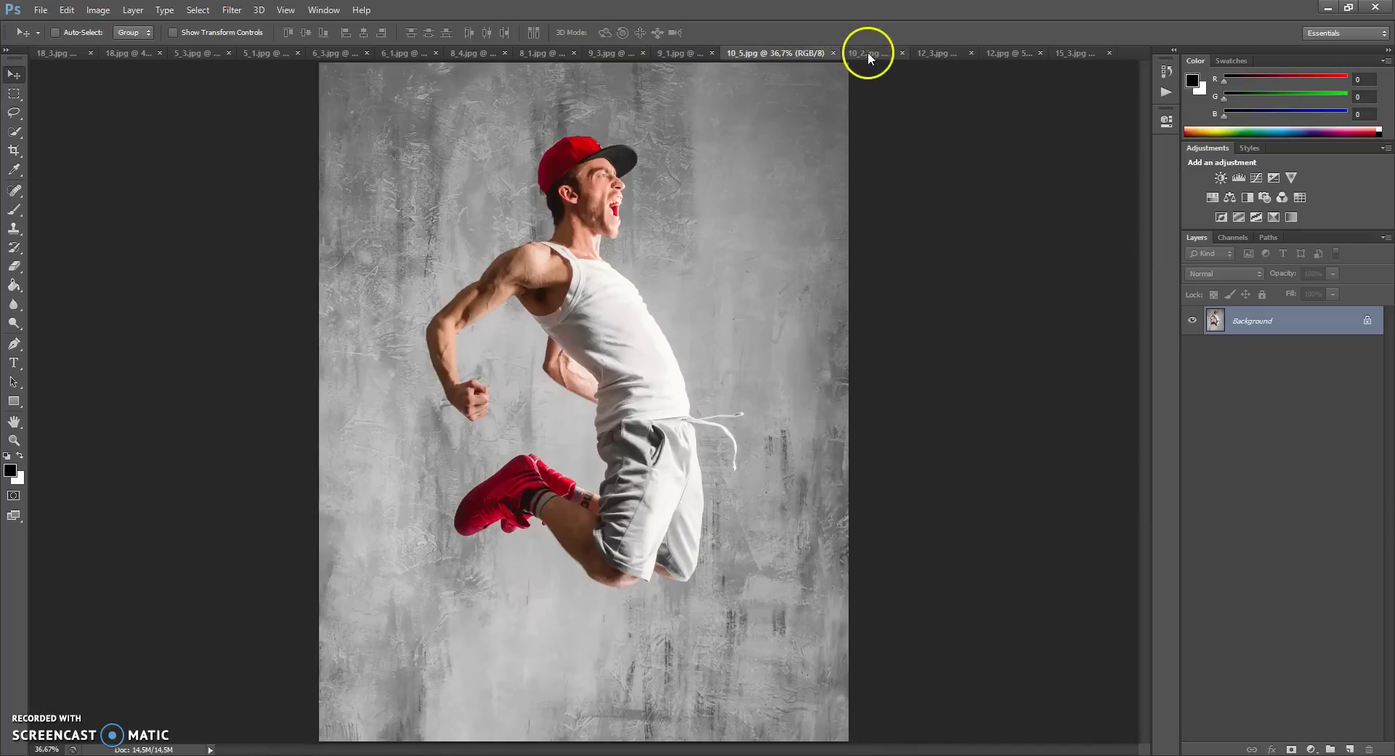
left_click(868, 52)
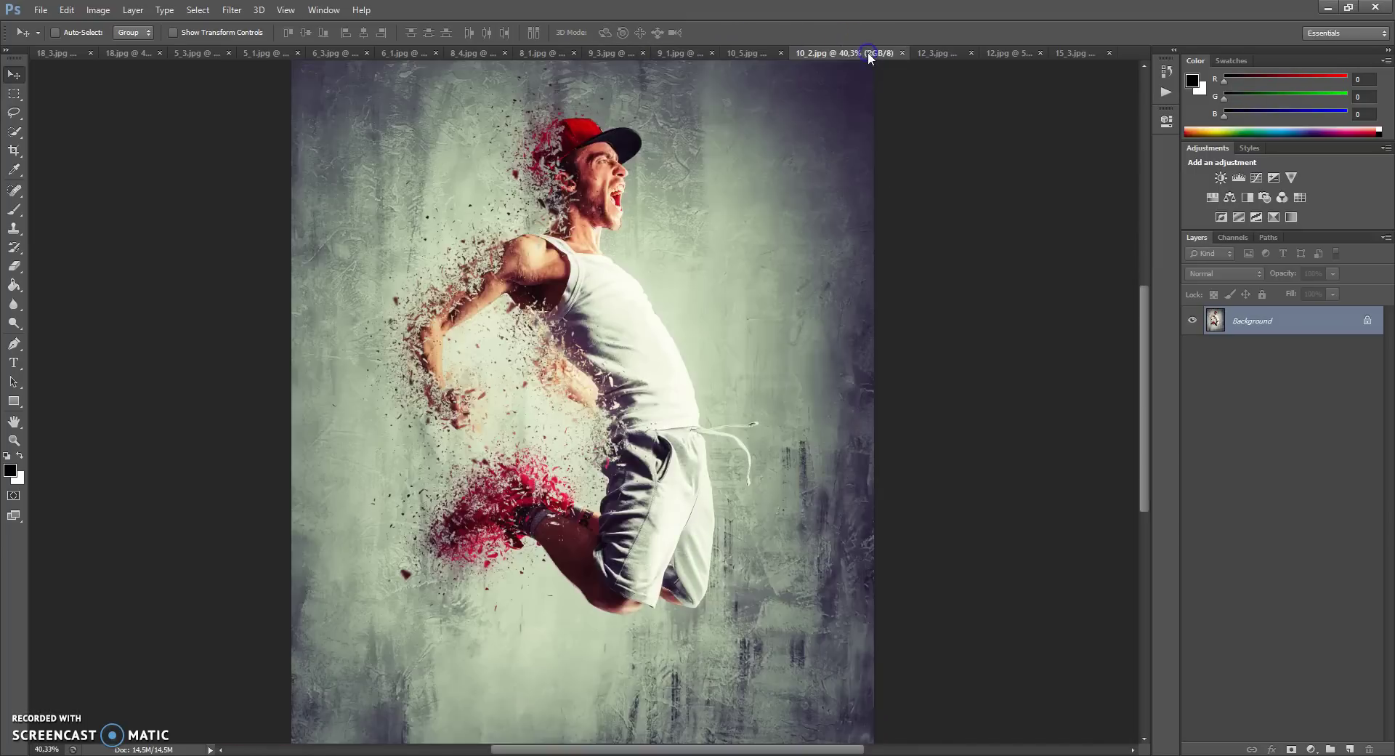
left_click(935, 52)
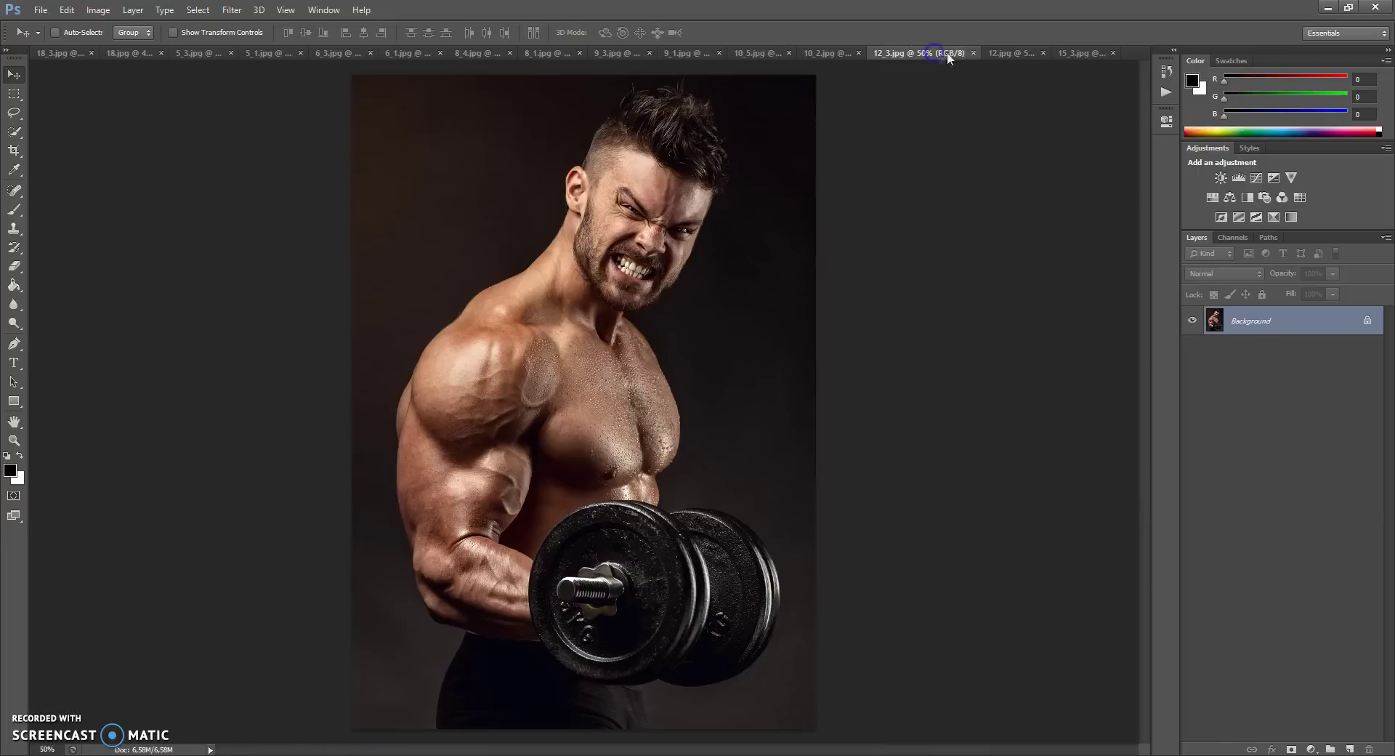
left_click(1004, 53)
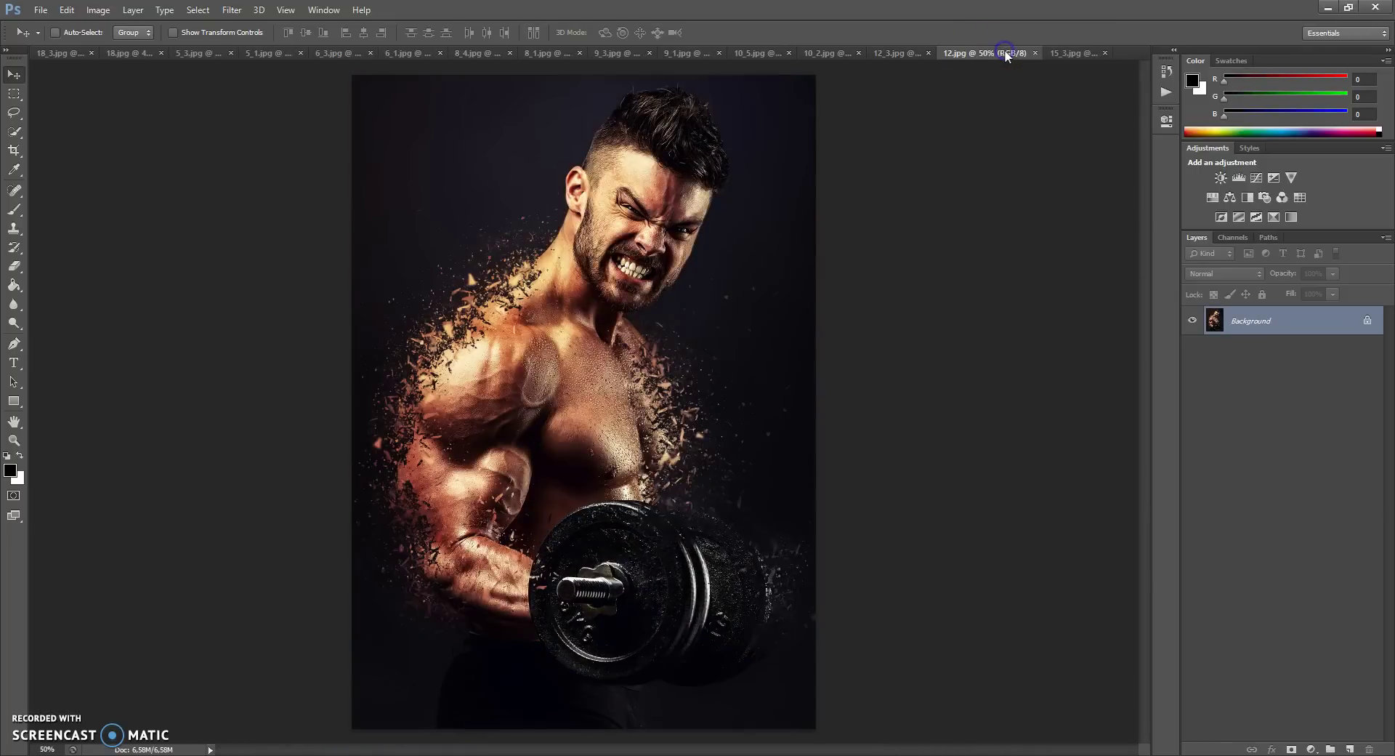
left_click(1069, 53)
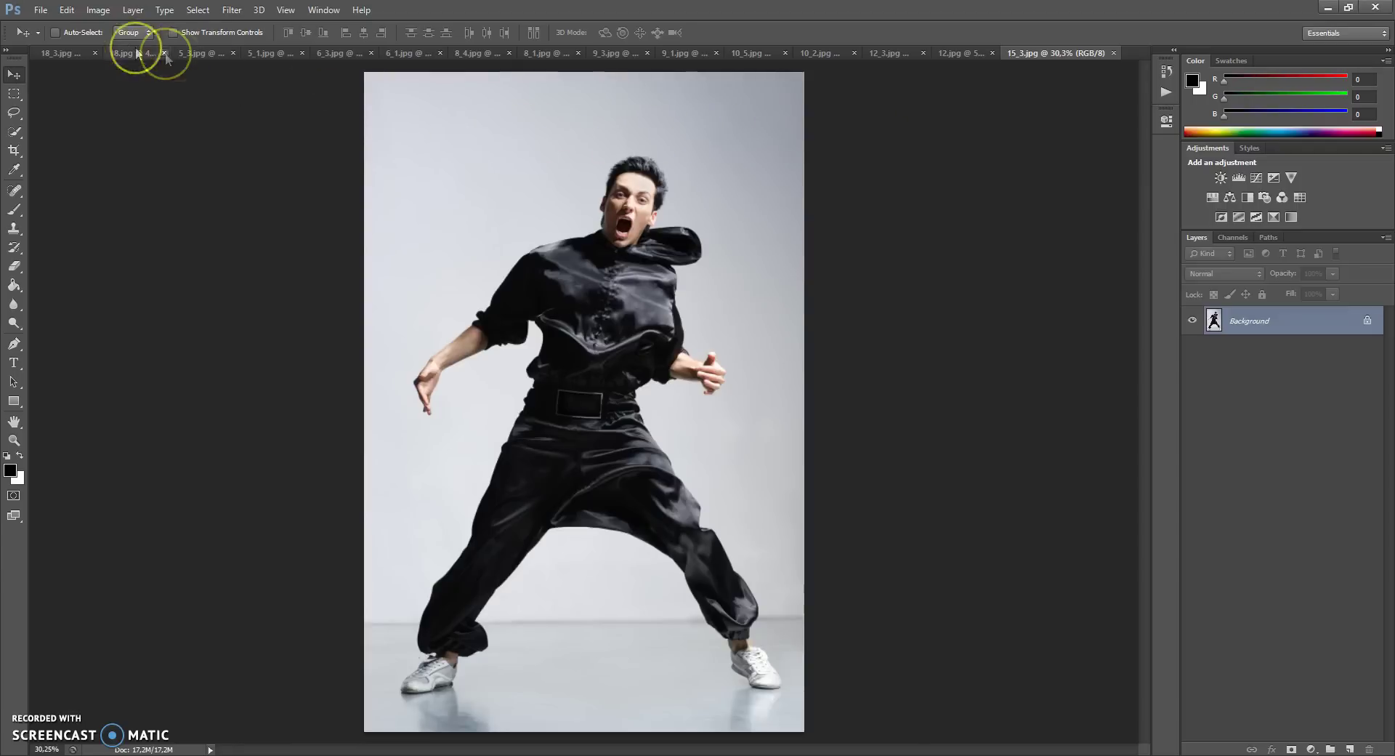
Step: Check the dancer photo's pixel dimensions and resolution in the Image Size settings
left_click(97, 12)
left_click(113, 119)
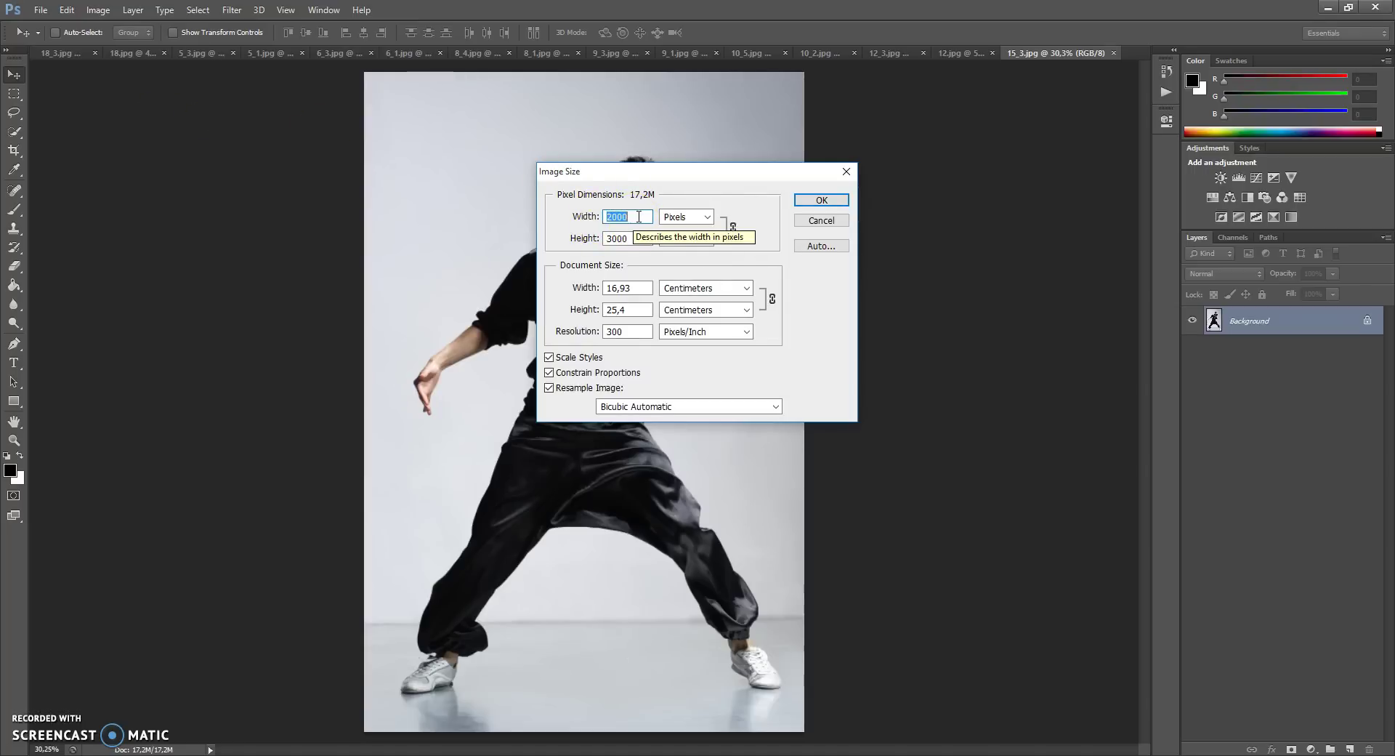
left_click(817, 201)
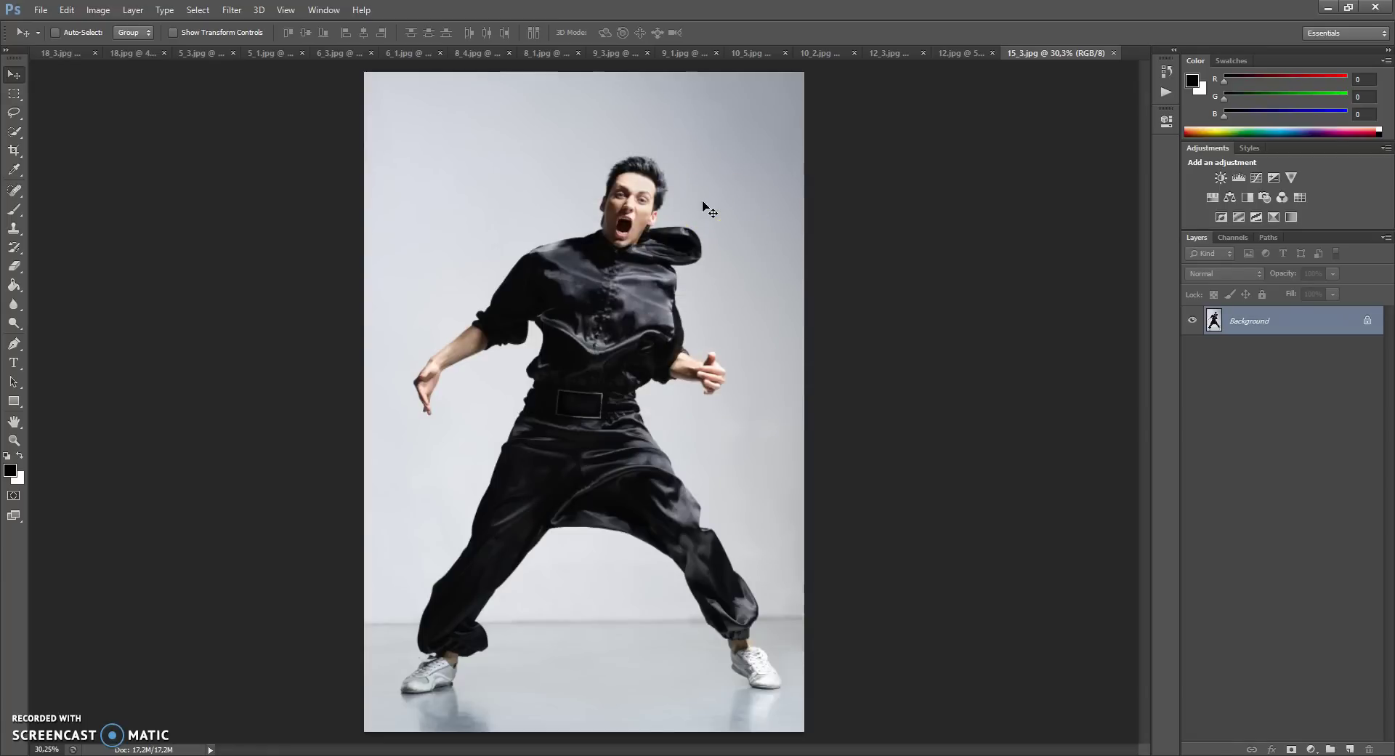
Step: Check the user interface language in the Interface preferences
left_click(66, 10)
mouse_move(112, 533)
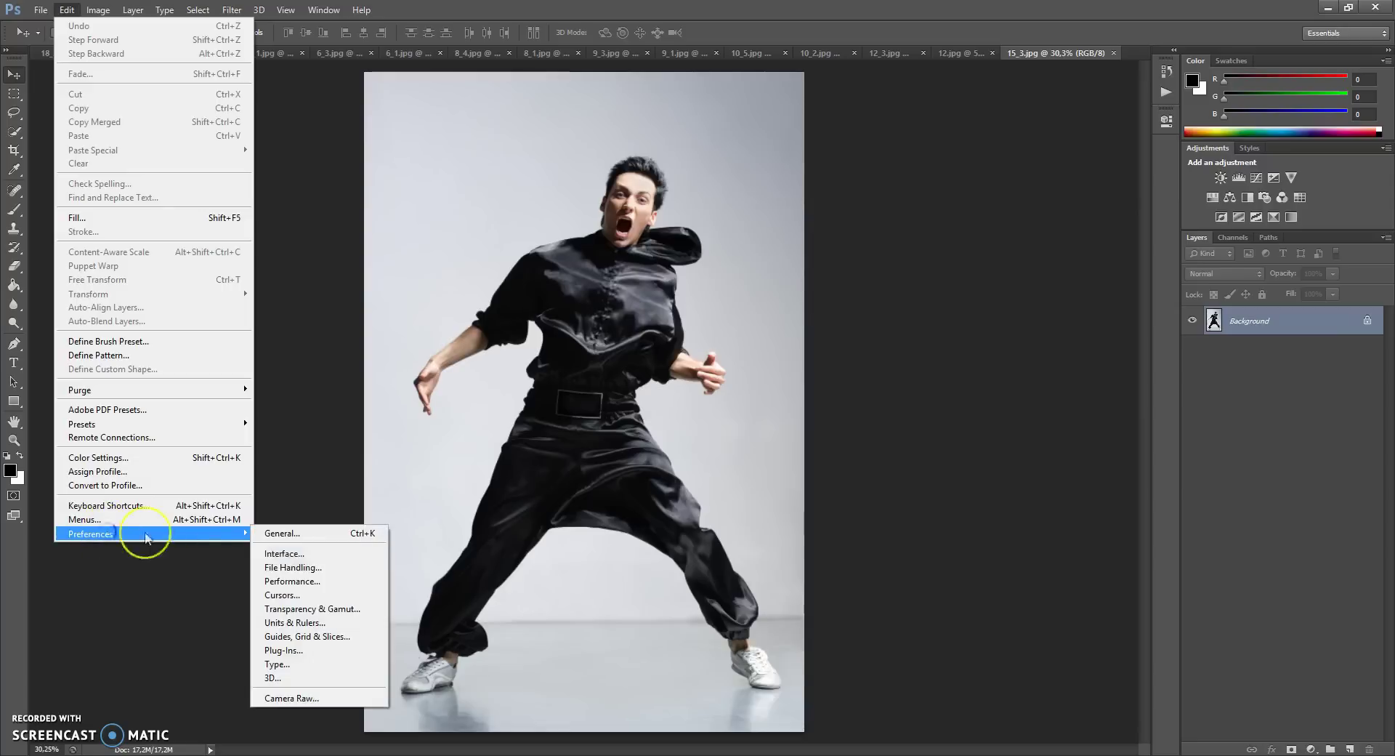
left_click(309, 553)
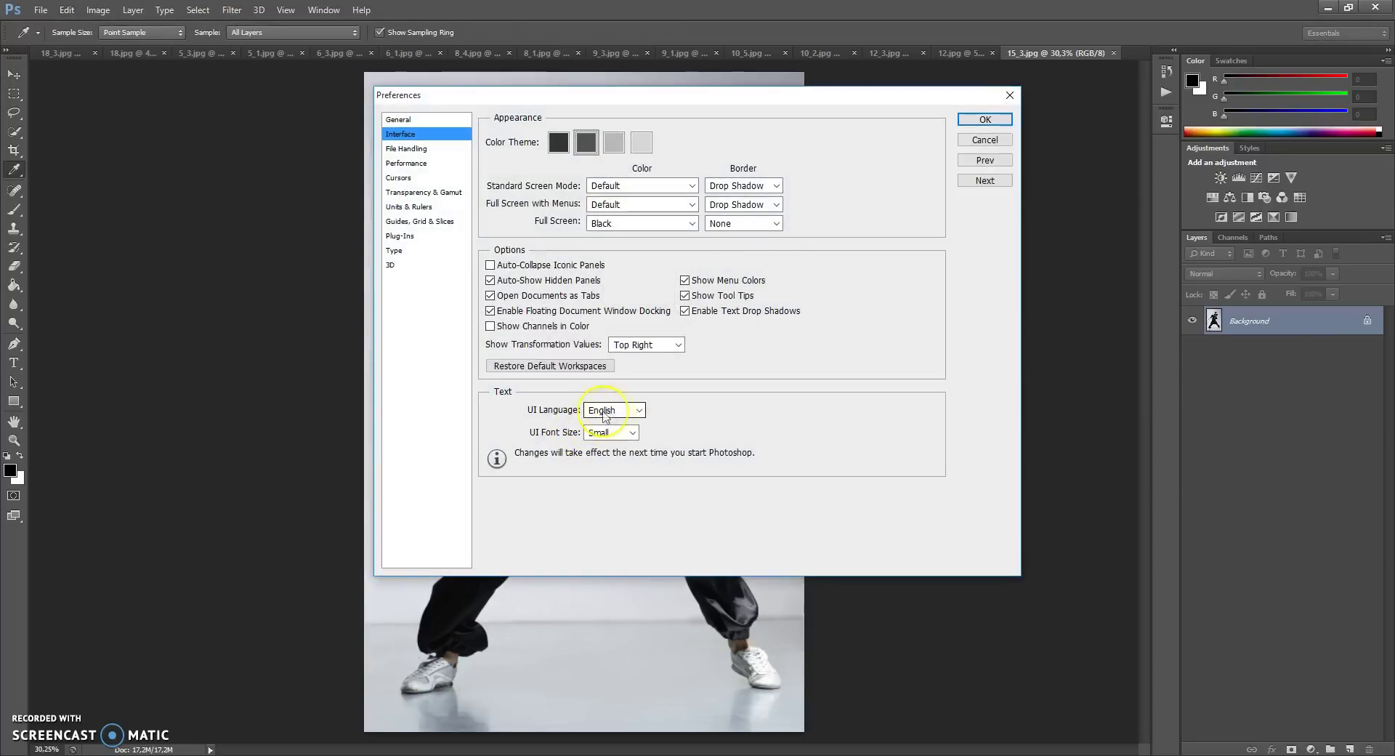
left_click(985, 119)
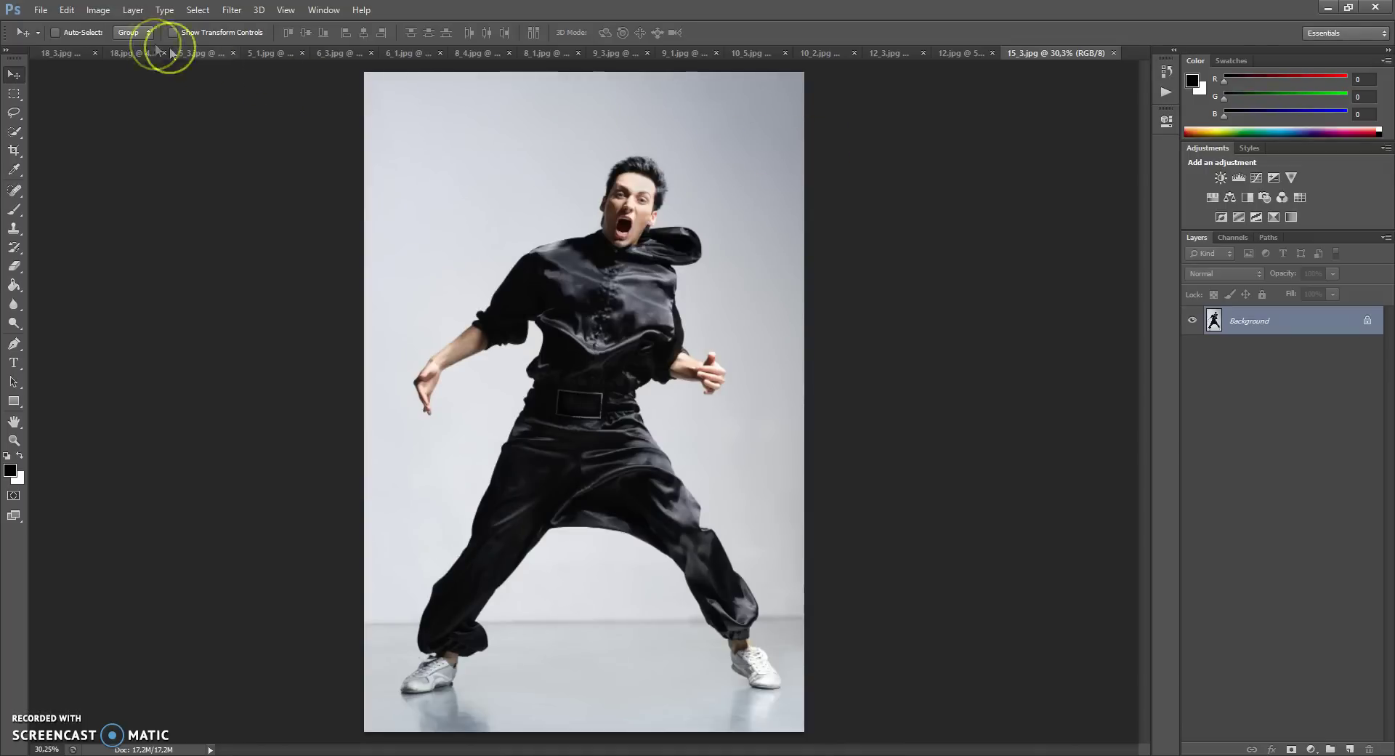
Step: Check the color mode and bit depth of the dancer photo
left_click(99, 10)
mouse_move(105, 26)
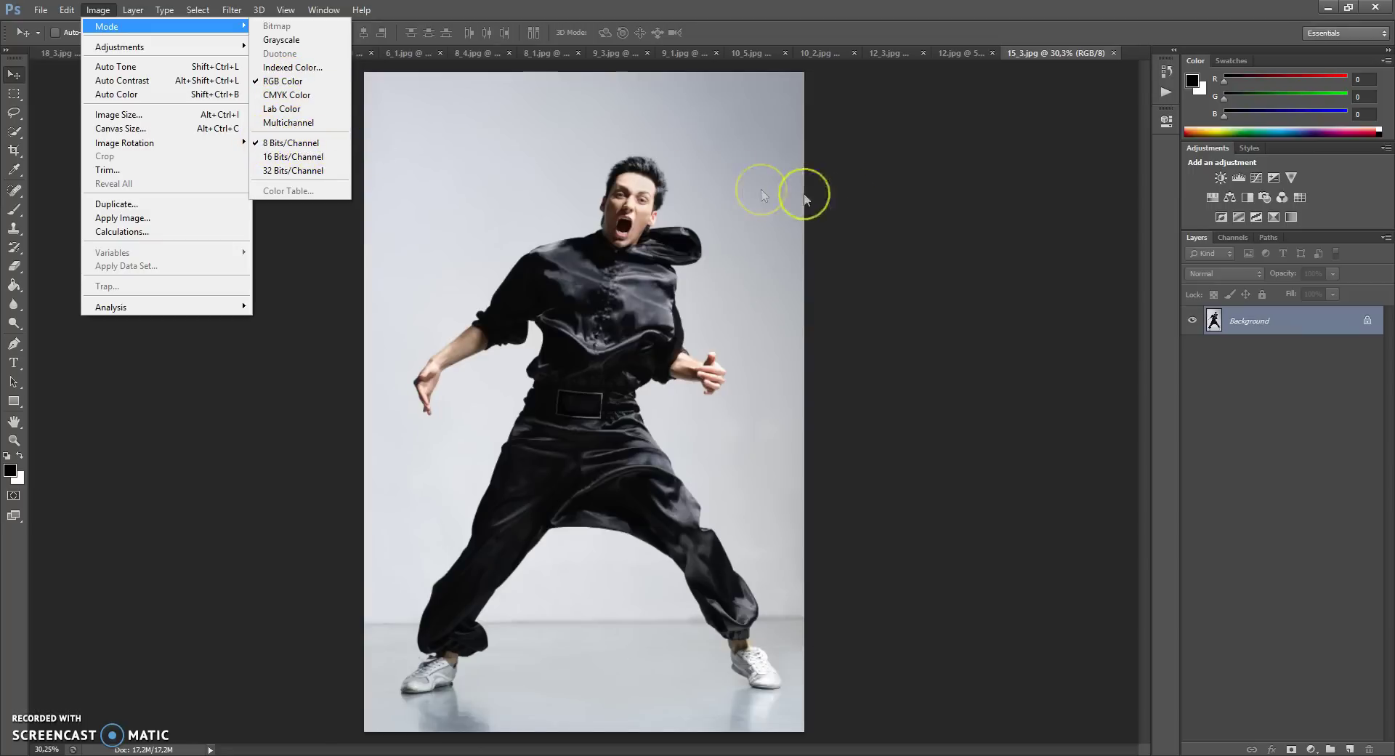
left_click(866, 199)
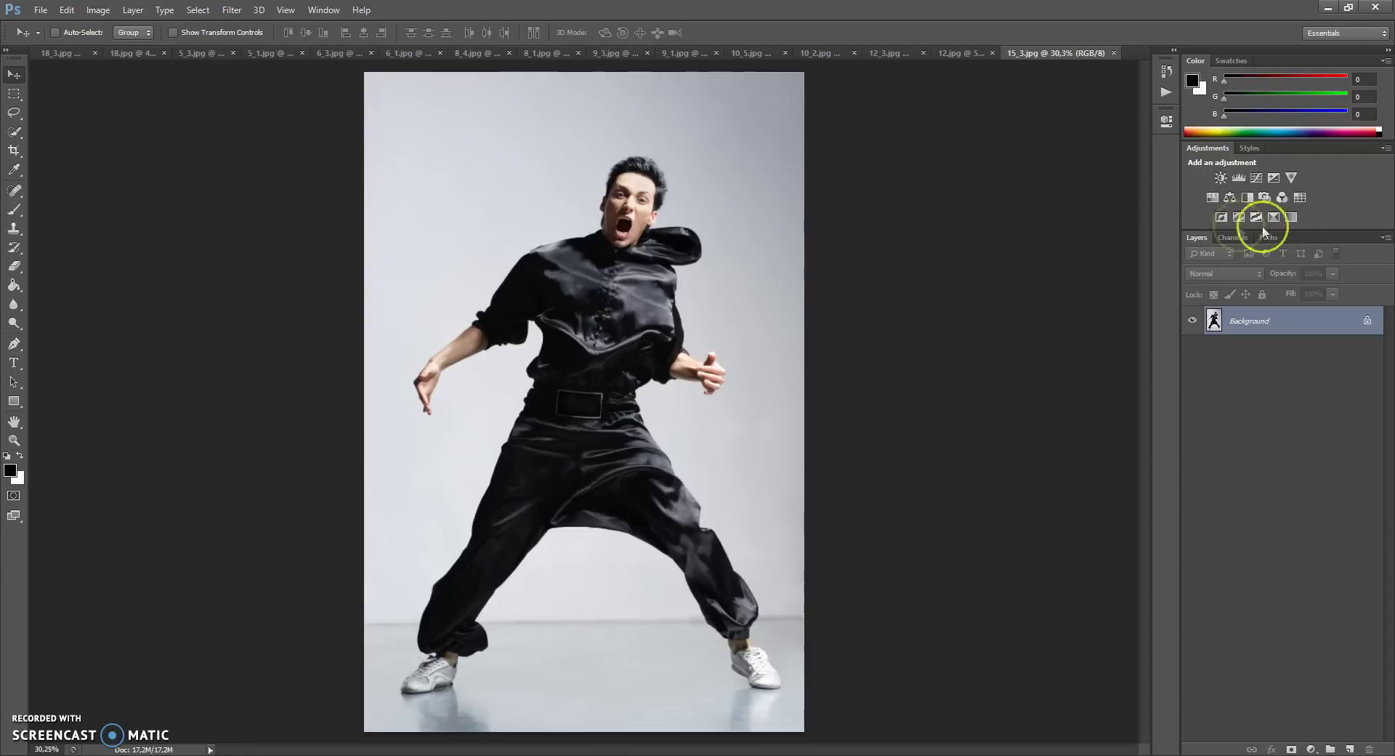
Step: Review the Layers Panel Options, including default masks on fill layers and adding "copy" to copied layers
left_click(1385, 238)
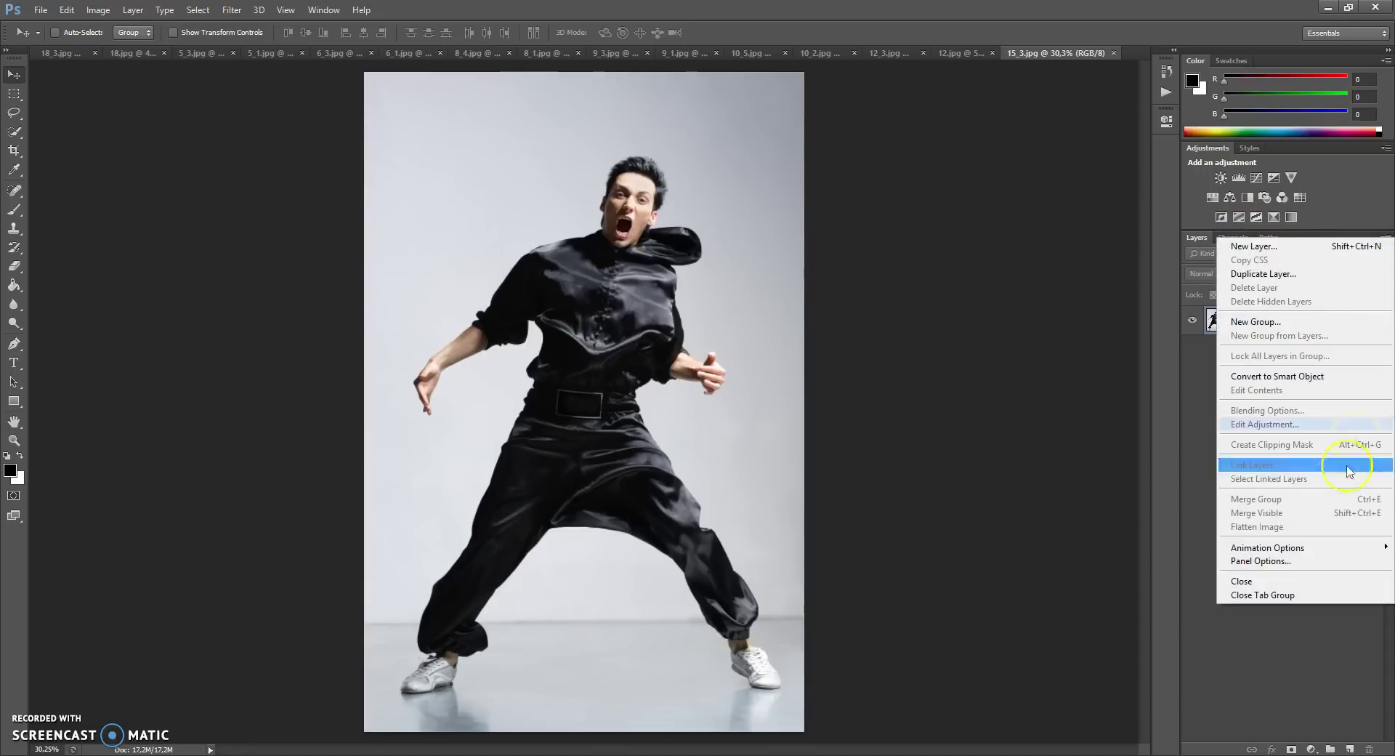
left_click(1277, 560)
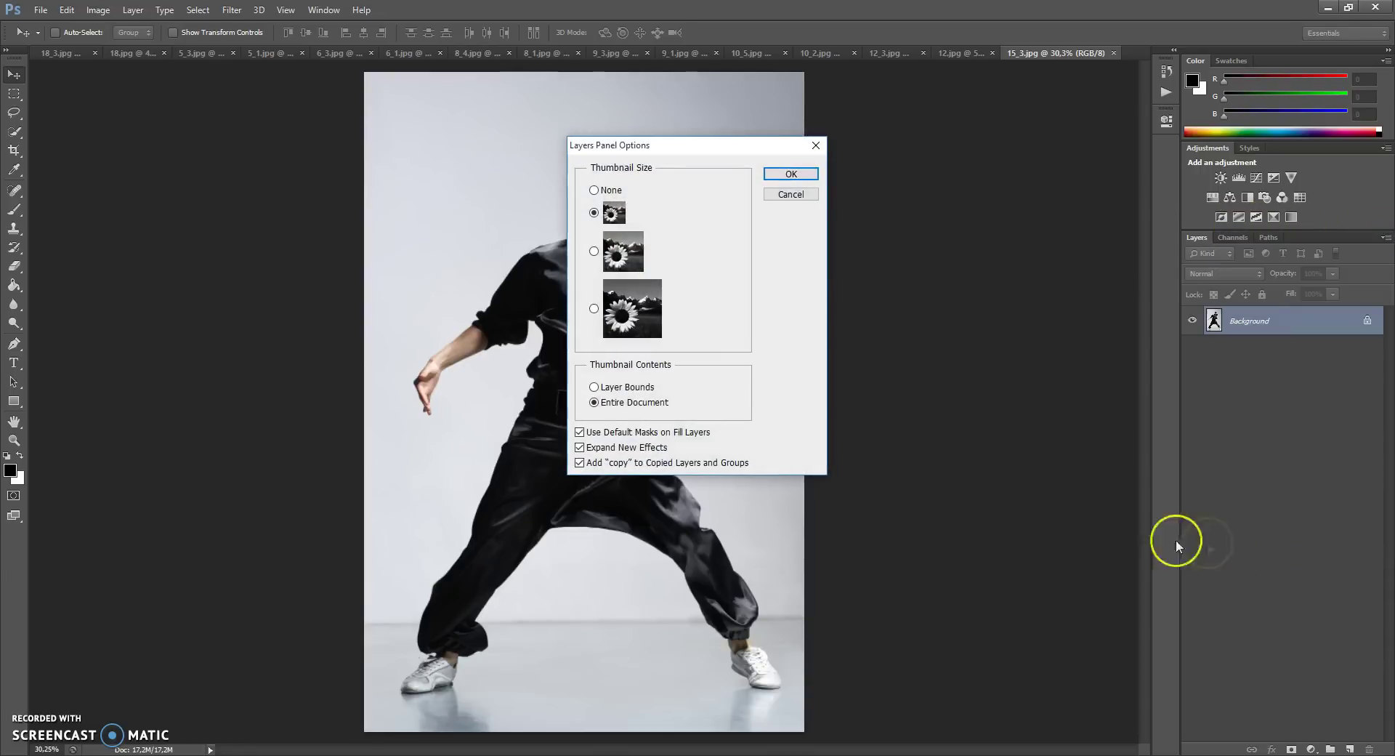
left_click(789, 176)
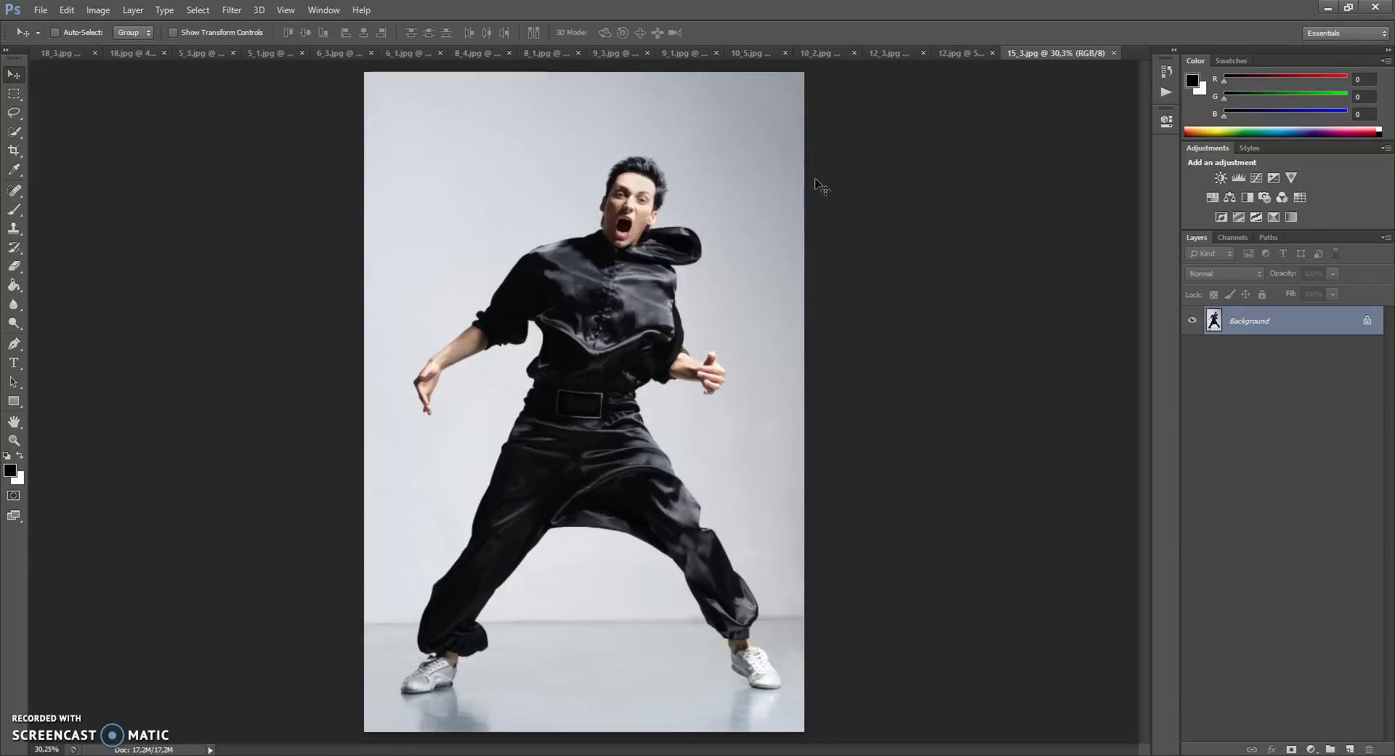
Step: Convert the locked Background into a regular layer named Layer 0
left_click(1263, 325)
left_click(1264, 323)
double_click(1279, 325)
left_click(872, 248)
left_click(1255, 334)
left_click(1235, 324)
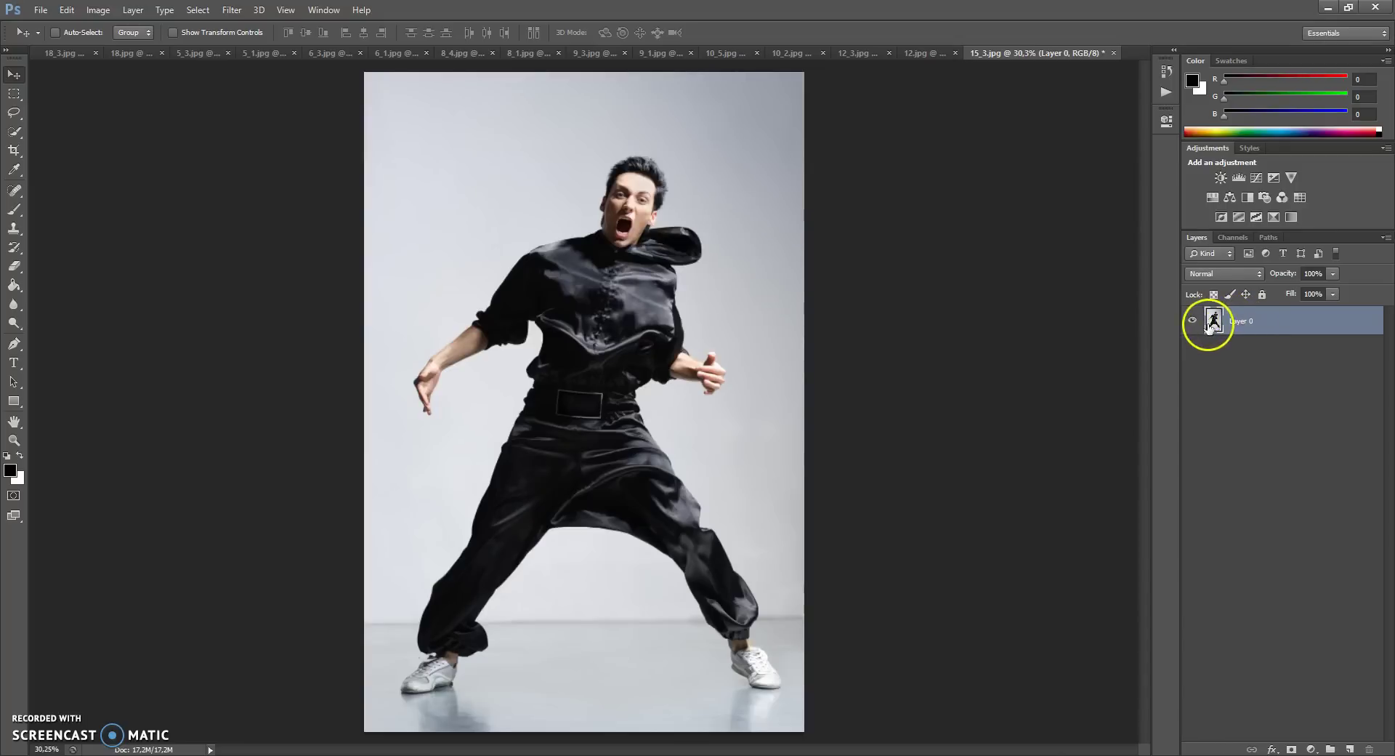
Step: Turn Layer 0 back into the locked Background layer
left_click(133, 11)
mouse_move(174, 27)
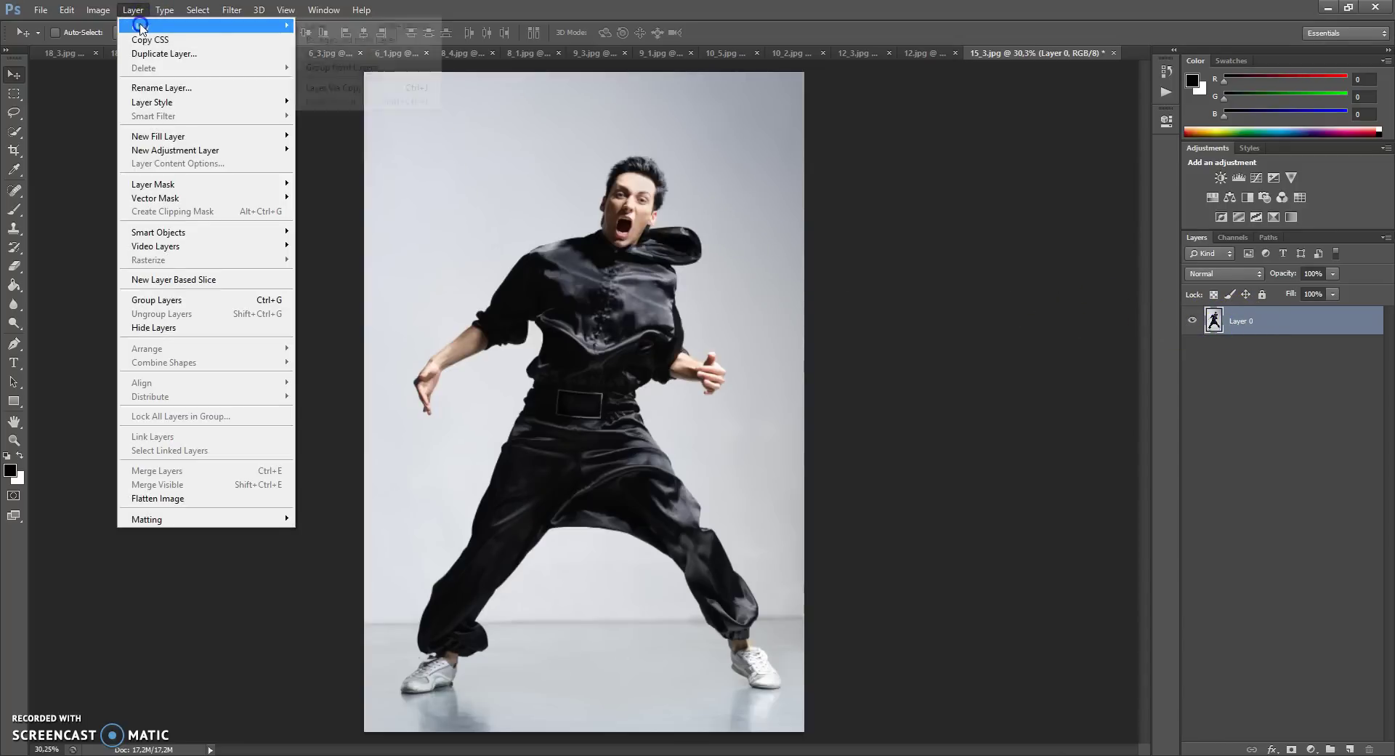
left_click(372, 45)
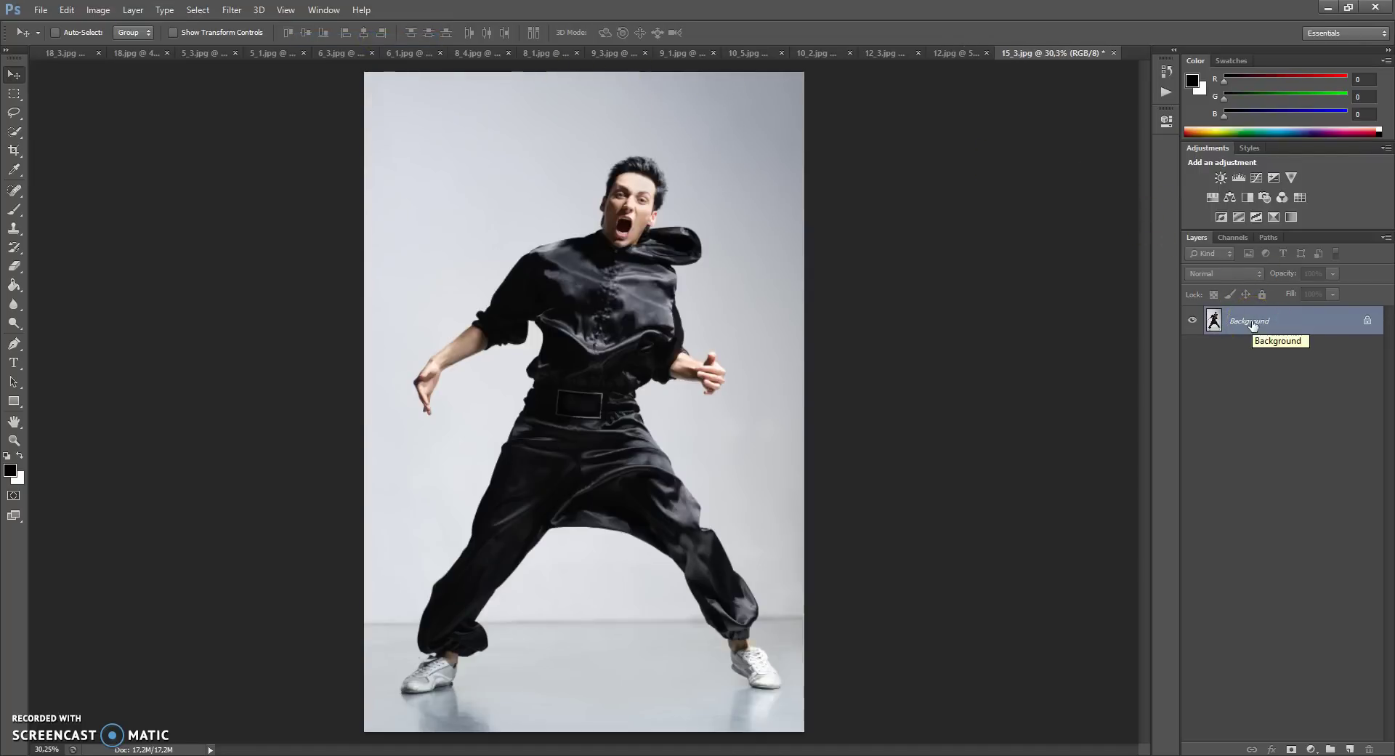
left_click(1206, 320)
Step: Load the Shatter Brushes file into the brush presets with the Preset Manager
left_click(66, 10)
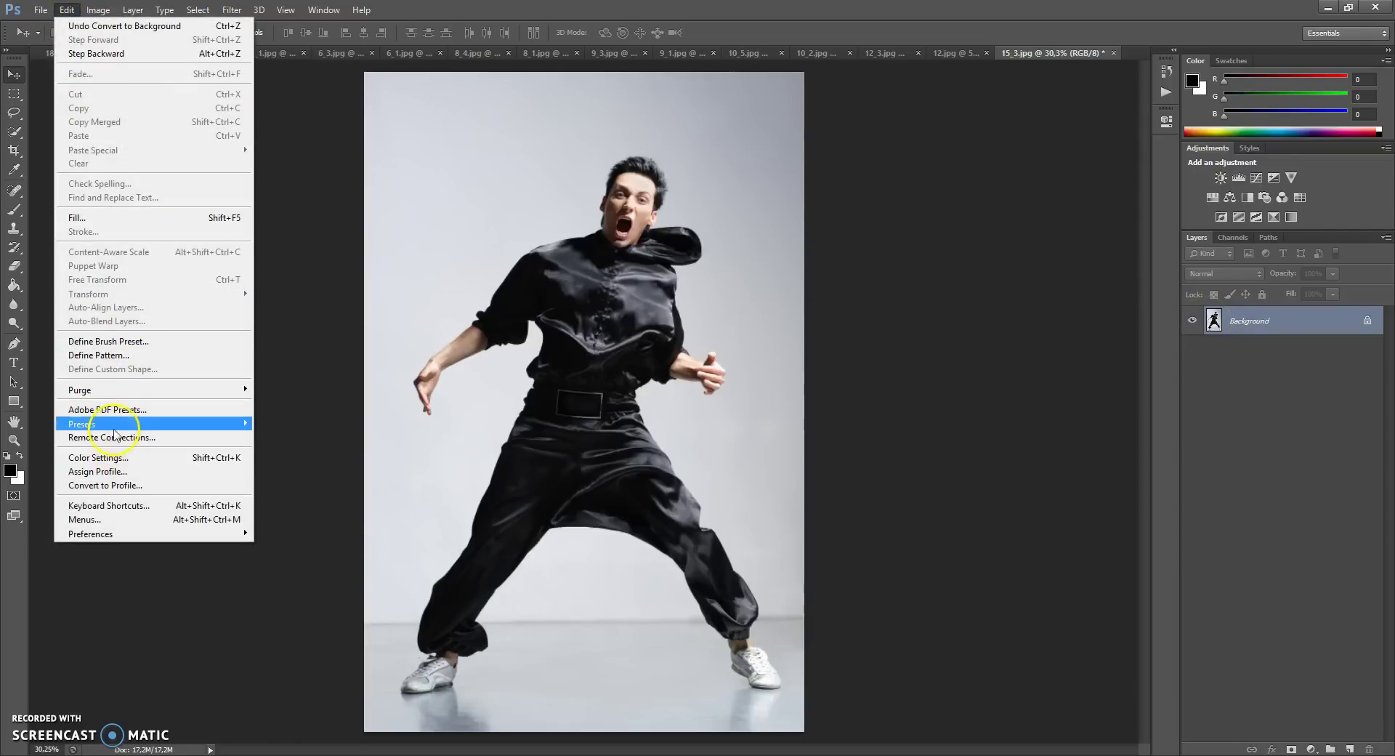
mouse_move(117, 427)
left_click(279, 424)
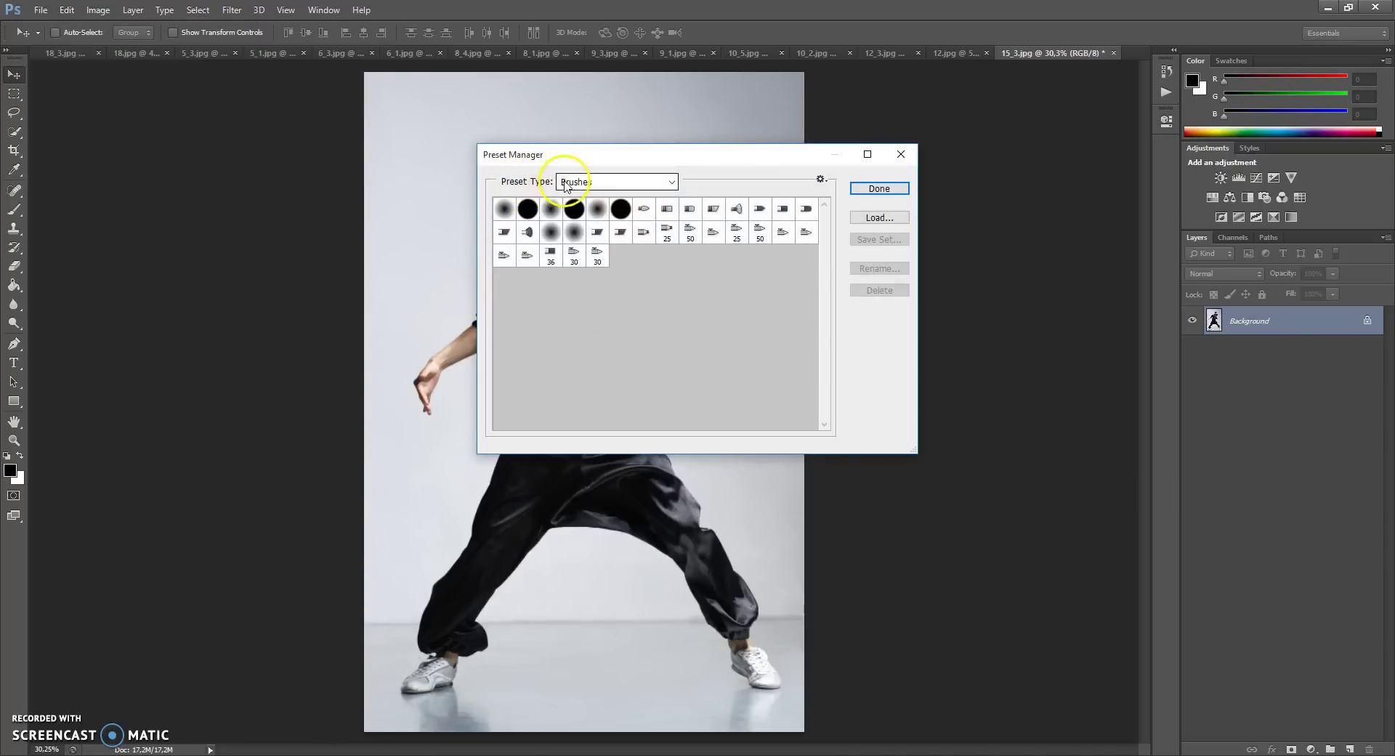
left_click(868, 220)
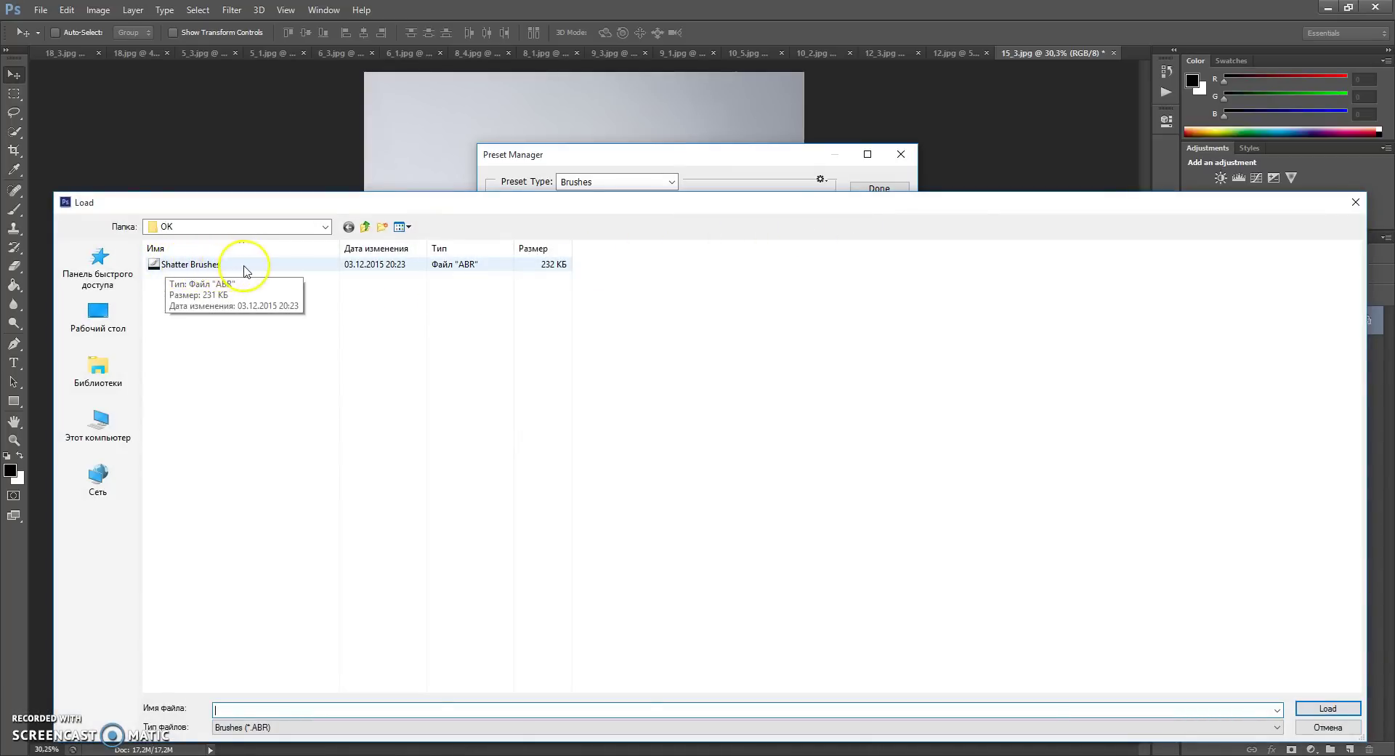
double_click(191, 265)
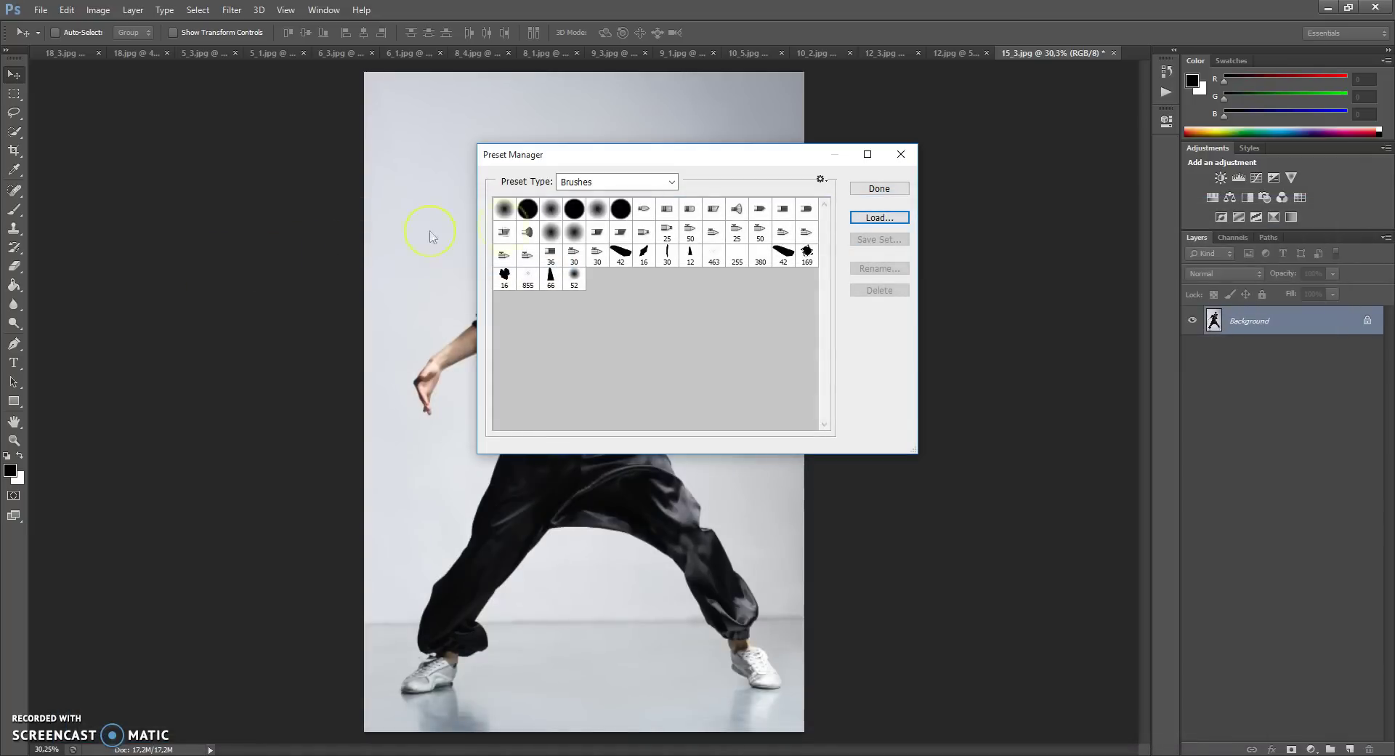
left_click(875, 188)
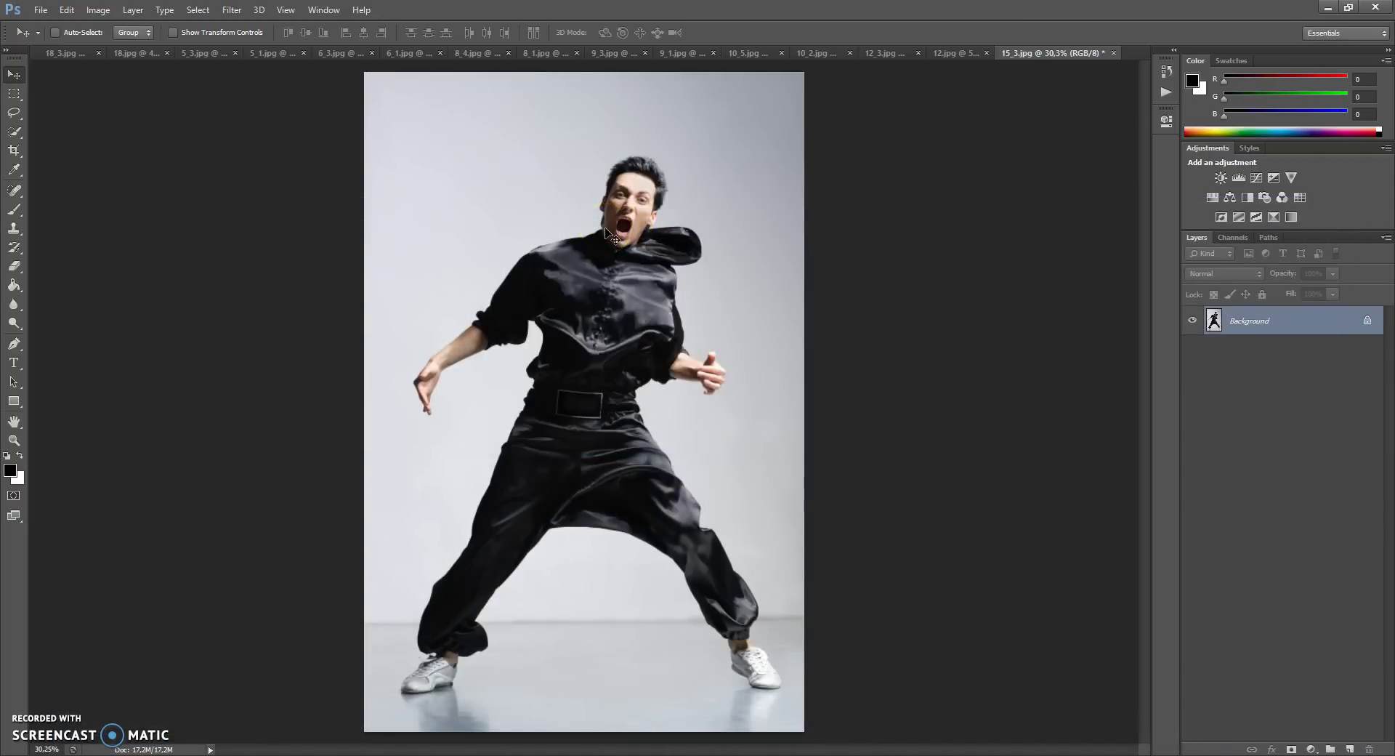
Step: Load the Shatter Photoshop Action file into the actions list and collapse its set
left_click(327, 10)
left_click(338, 94)
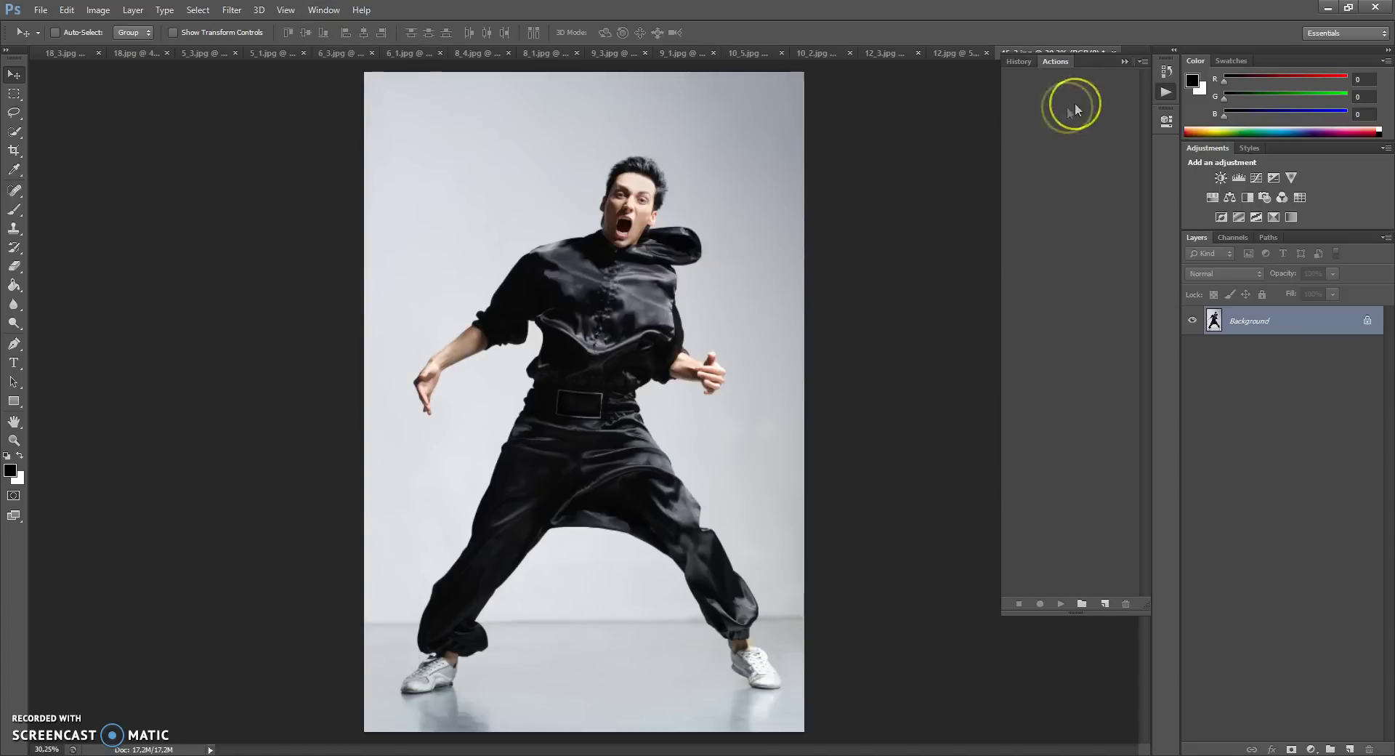
left_click(1144, 62)
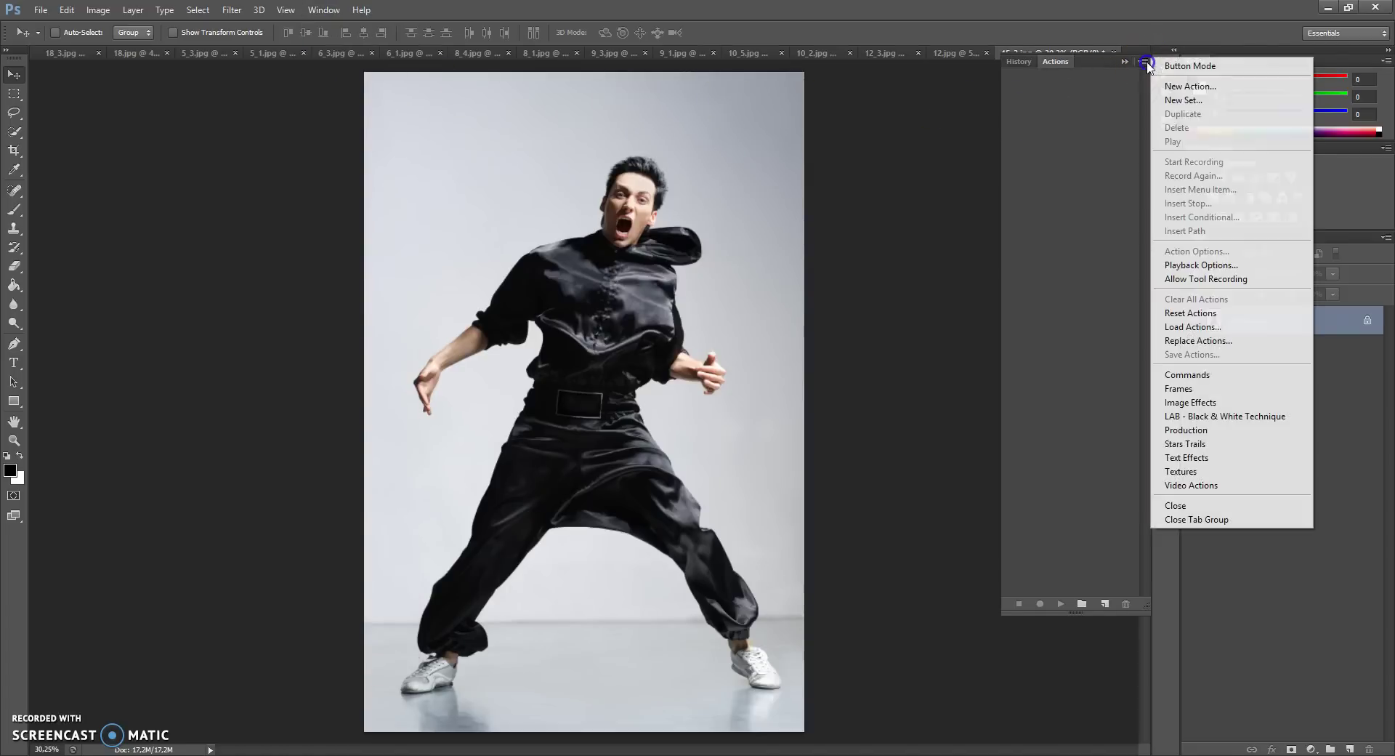
left_click(1177, 330)
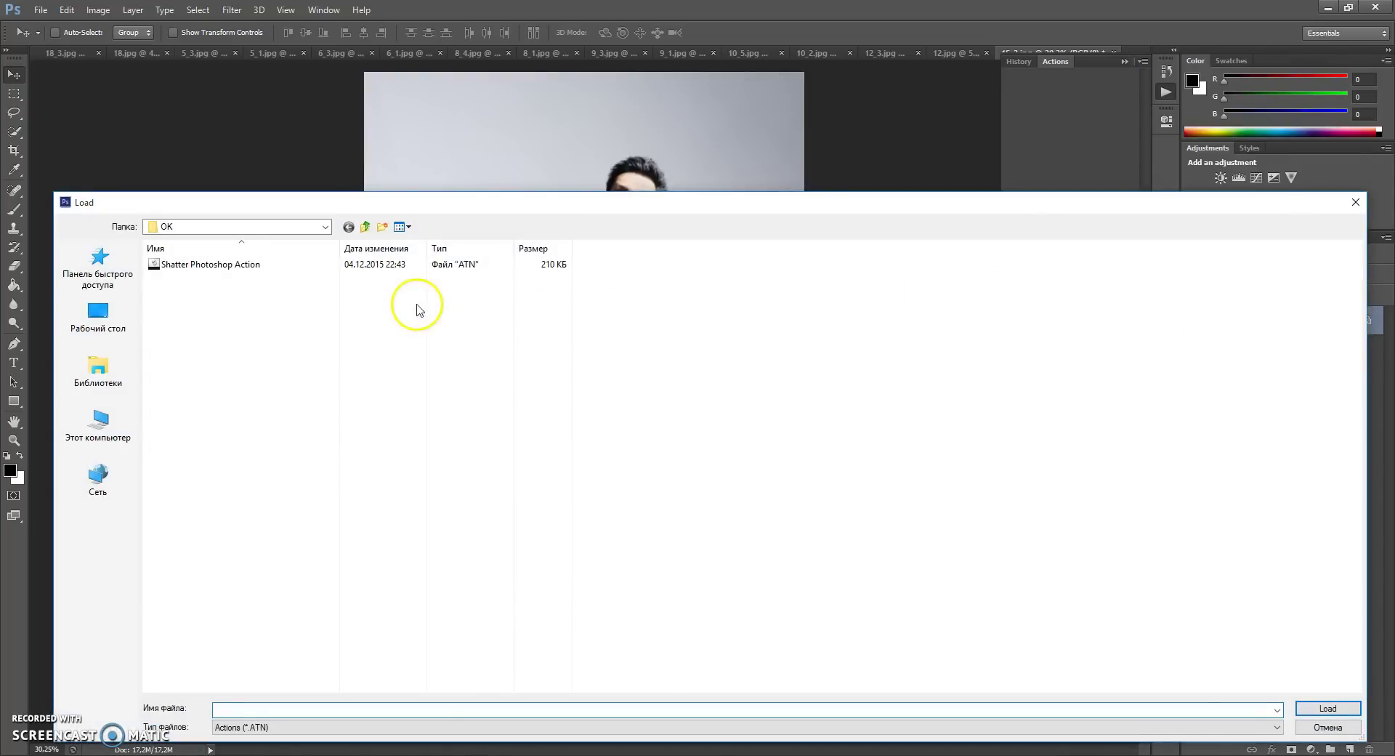
double_click(230, 264)
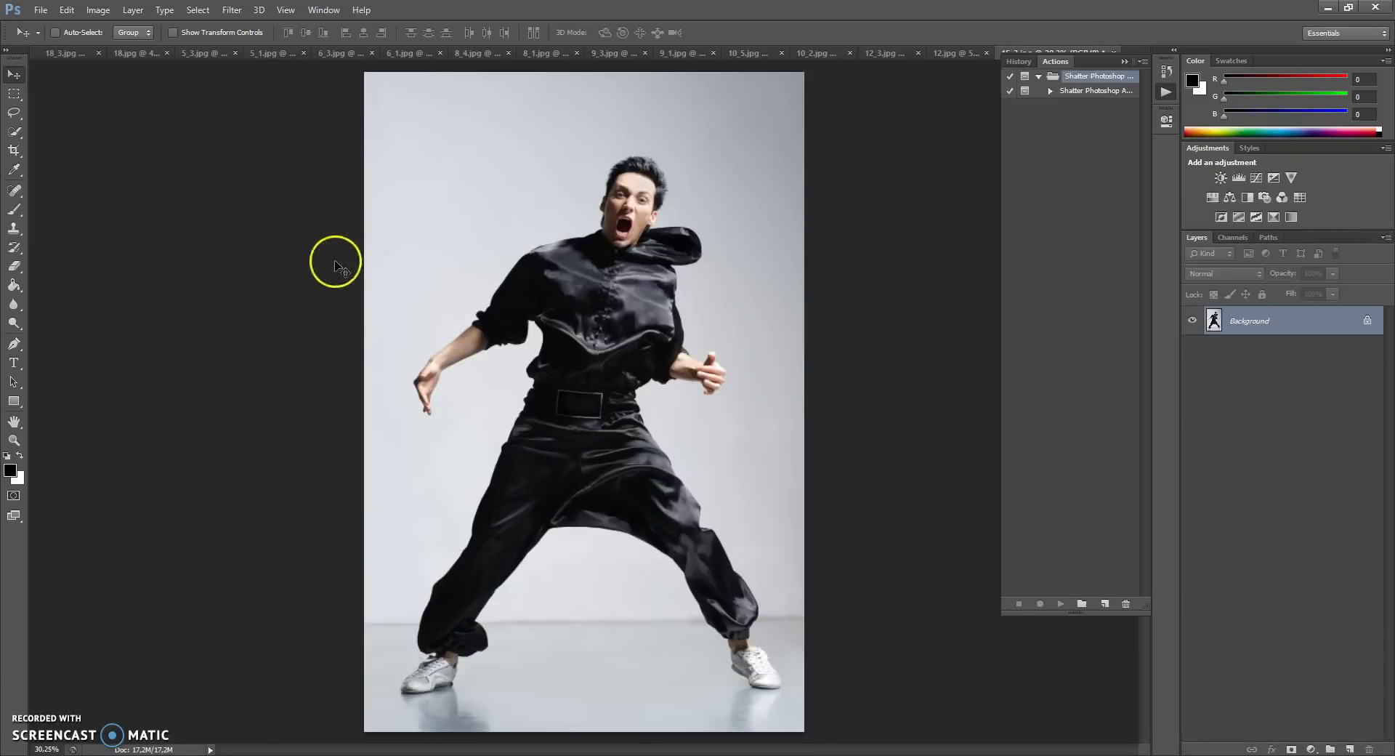
left_click(1050, 91)
left_click(1050, 91)
left_click(1039, 77)
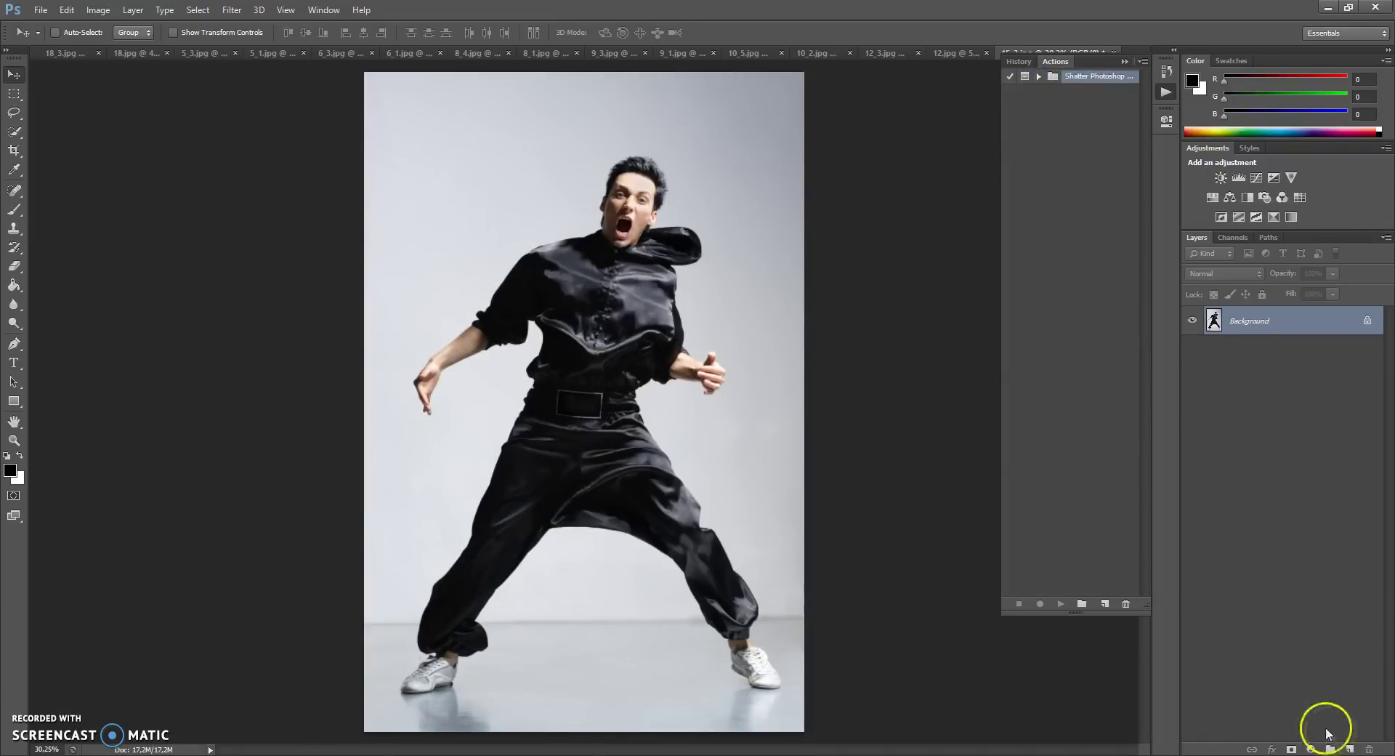
Step: Add a new layer above the Background and name it "area"
left_click(1351, 749)
double_click(1240, 320)
type("area")
key("Return")
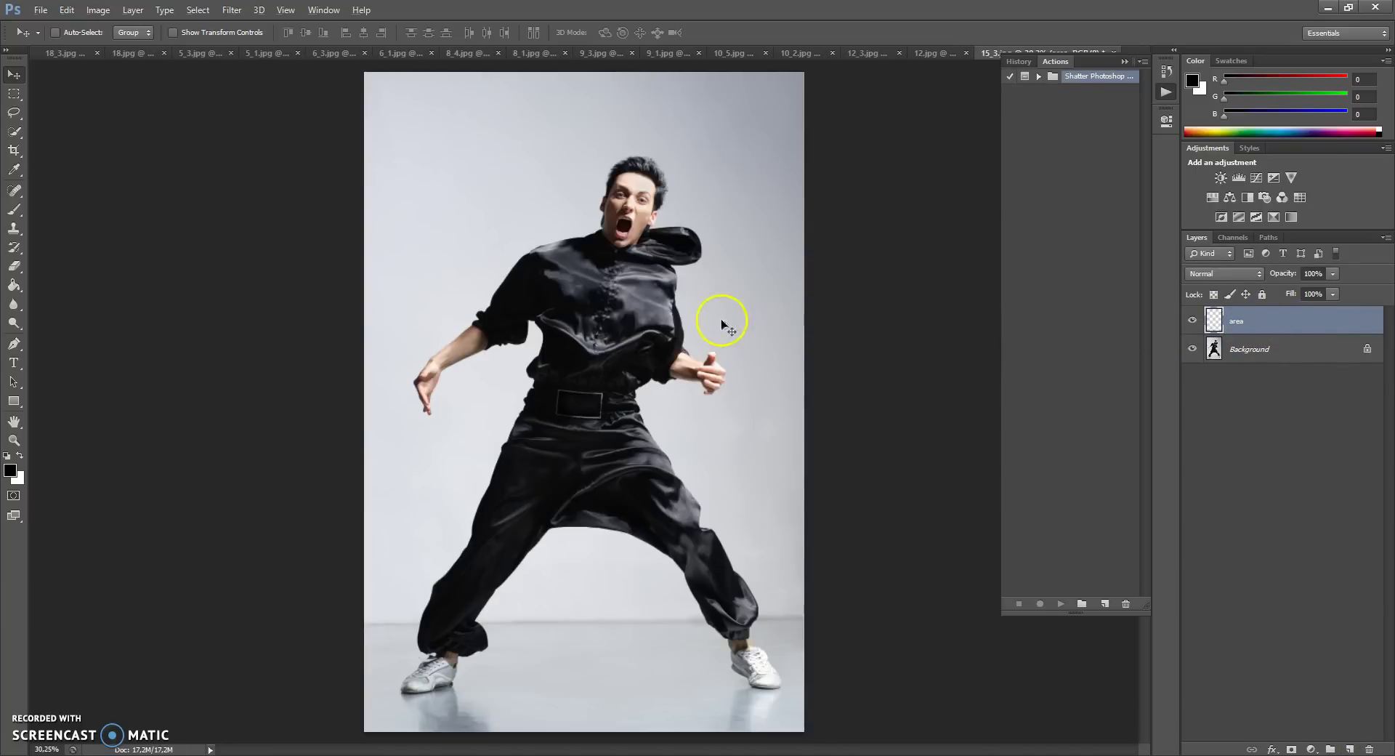
Step: Select the dancer's face, torso and lowered arm on the Background layer with the Quick Selection tool
key("alt")
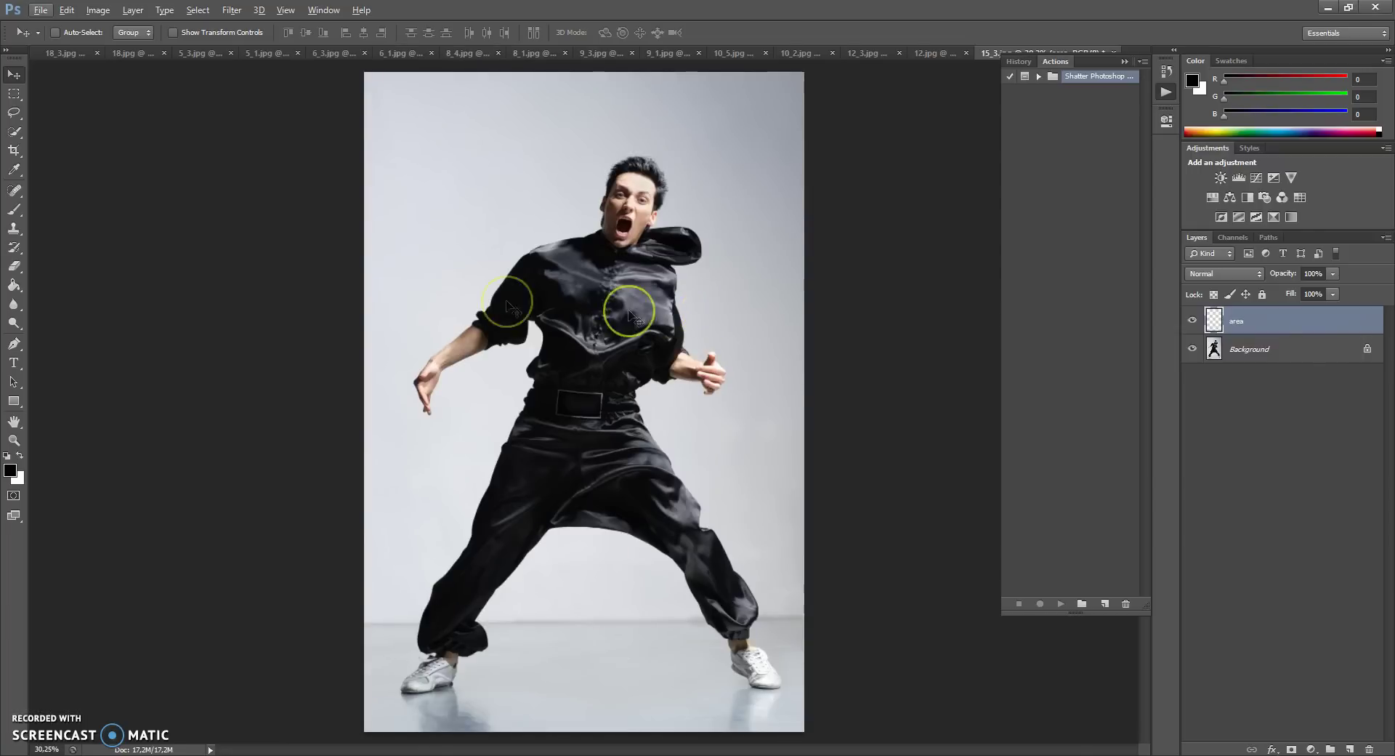
left_click(13, 211)
left_click(14, 132)
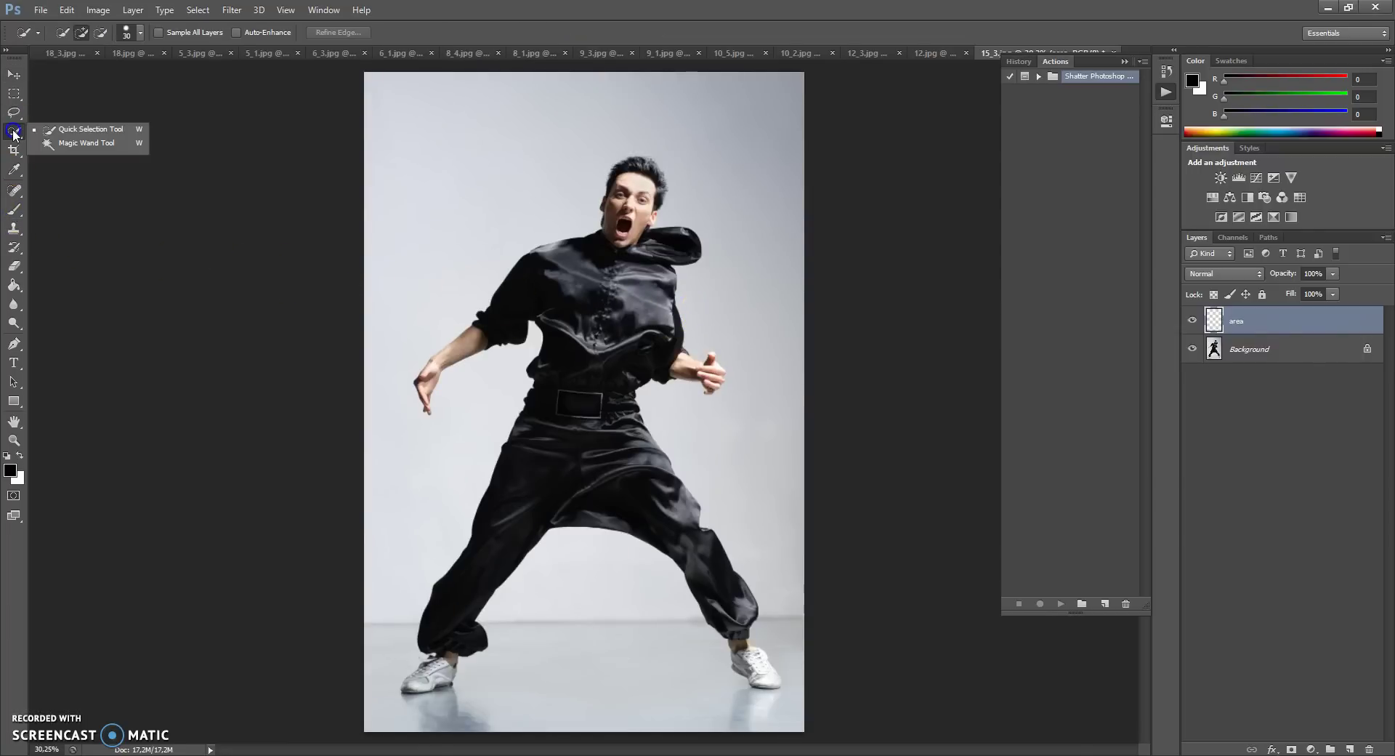
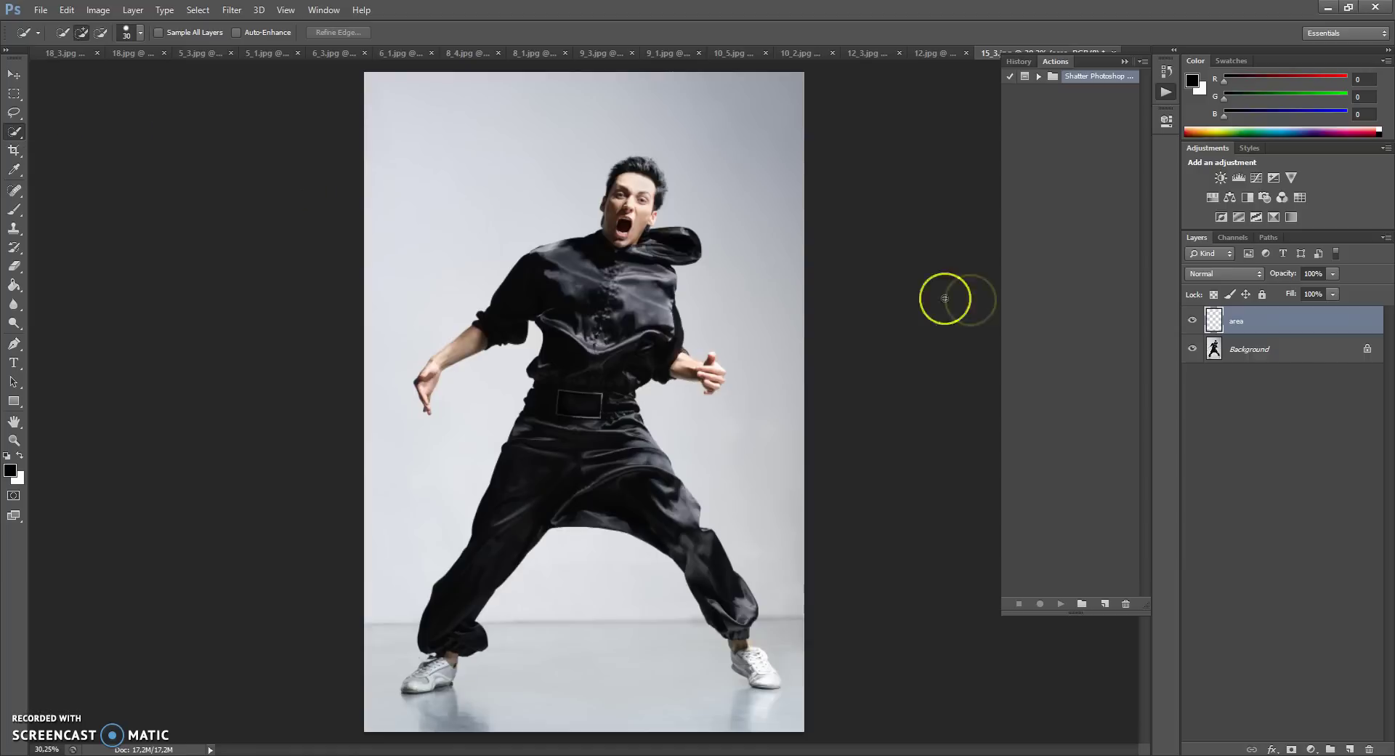
left_click(1214, 353)
scroll(599, 265, "up", 3)
mouse_move(650, 160)
left_mouse_down()
mouse_move(672, 102)
mouse_move(591, 245)
left_mouse_up()
mouse_move(496, 277)
left_mouse_down()
mouse_move(457, 307)
mouse_move(523, 250)
mouse_move(369, 416)
mouse_move(313, 447)
mouse_move(292, 507)
left_mouse_up()
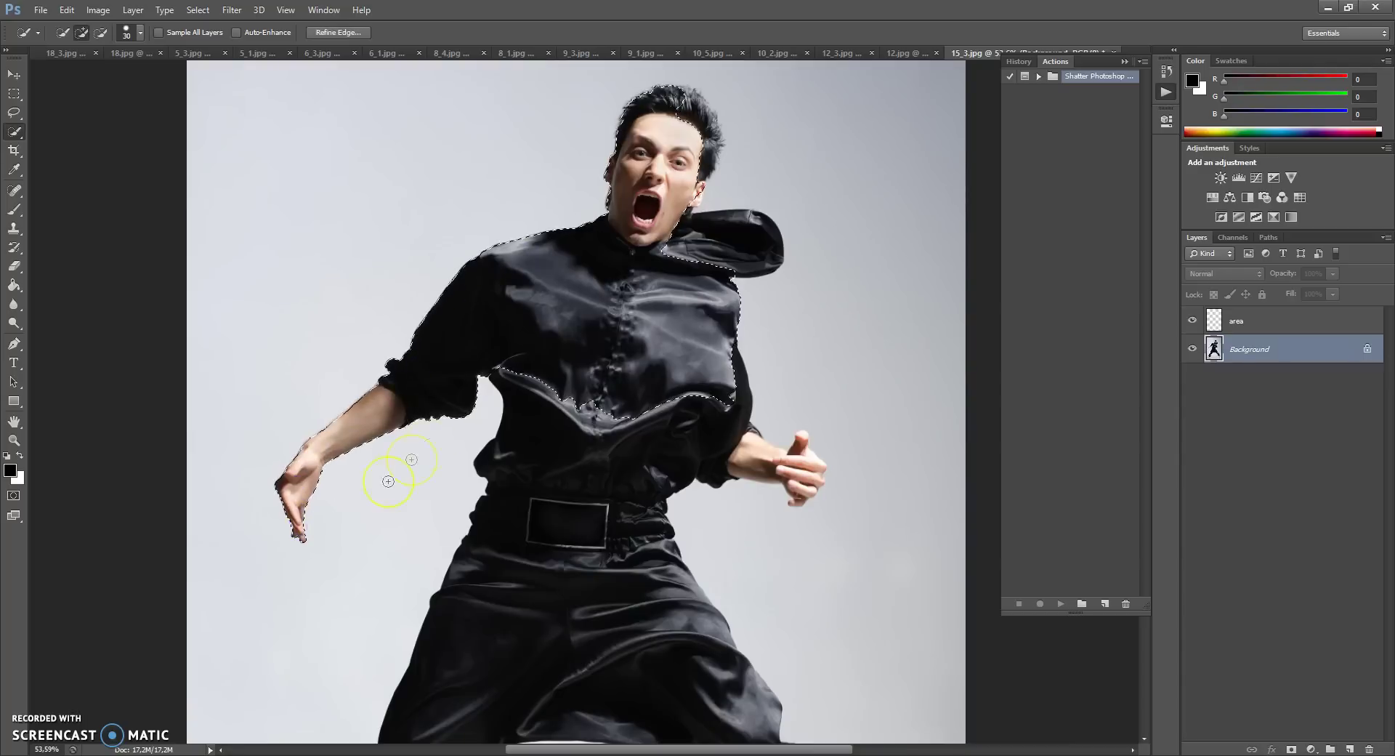
Step: Extend the selection over both trouser legs and both white shoes
scroll(547, 398, "down", 5)
mouse_move(546, 260)
left_mouse_down()
mouse_move(528, 171)
mouse_move(546, 296)
mouse_move(504, 427)
mouse_move(440, 545)
mouse_move(461, 496)
mouse_move(382, 510)
mouse_move(289, 616)
mouse_move(259, 617)
mouse_move(313, 611)
left_mouse_up()
scroll(460, 492, "down", 6)
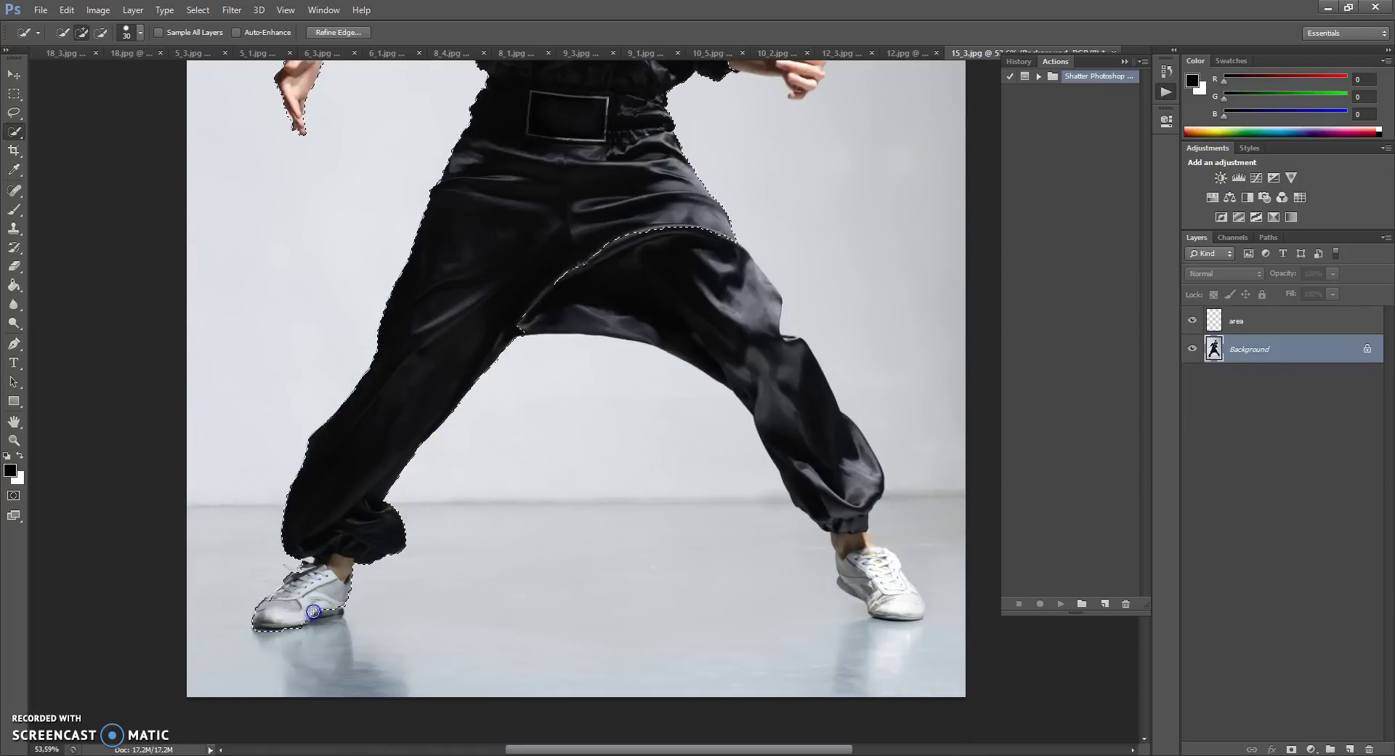
mouse_move(343, 601)
left_mouse_down()
mouse_move(347, 621)
mouse_move(325, 624)
left_mouse_up()
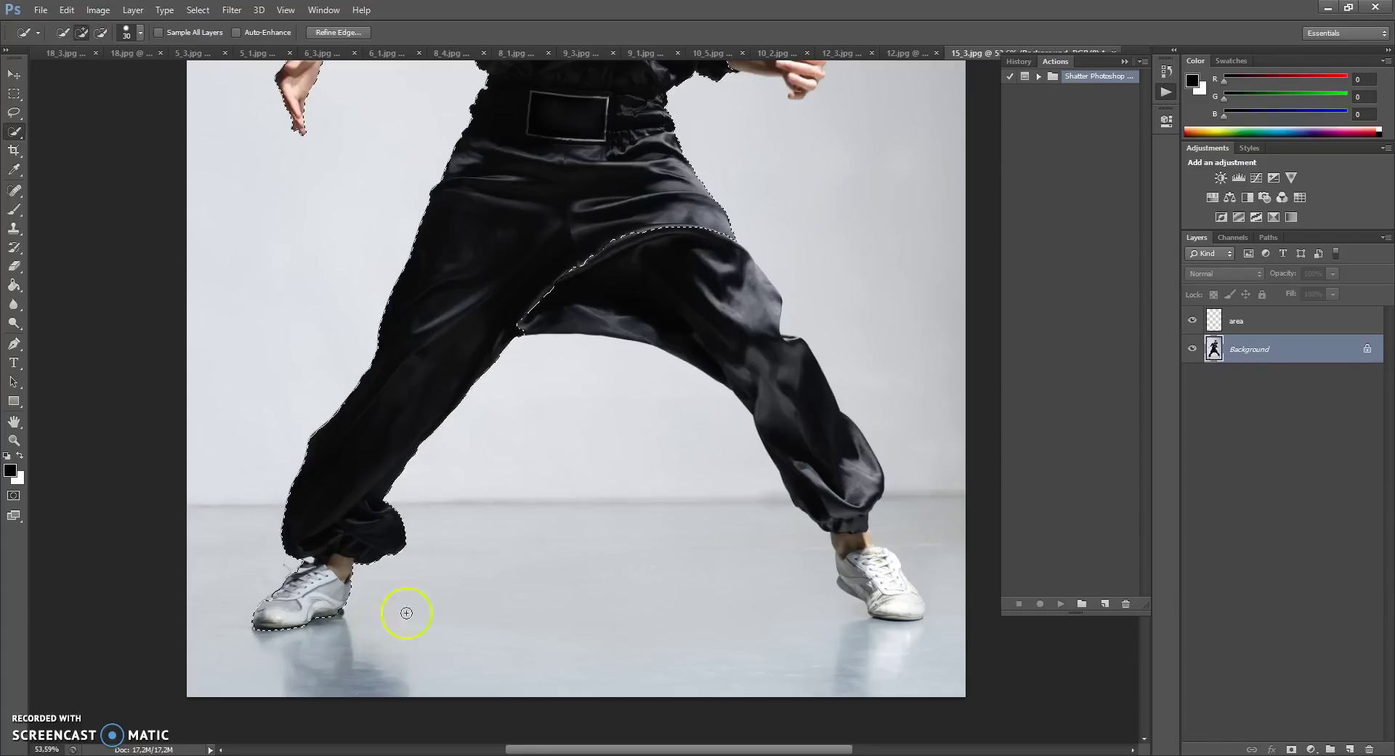
scroll(405, 607, "down", 2)
mouse_move(622, 207)
left_mouse_down()
mouse_move(768, 335)
mouse_move(819, 431)
left_mouse_up()
left_click_drag(857, 512, 912, 572)
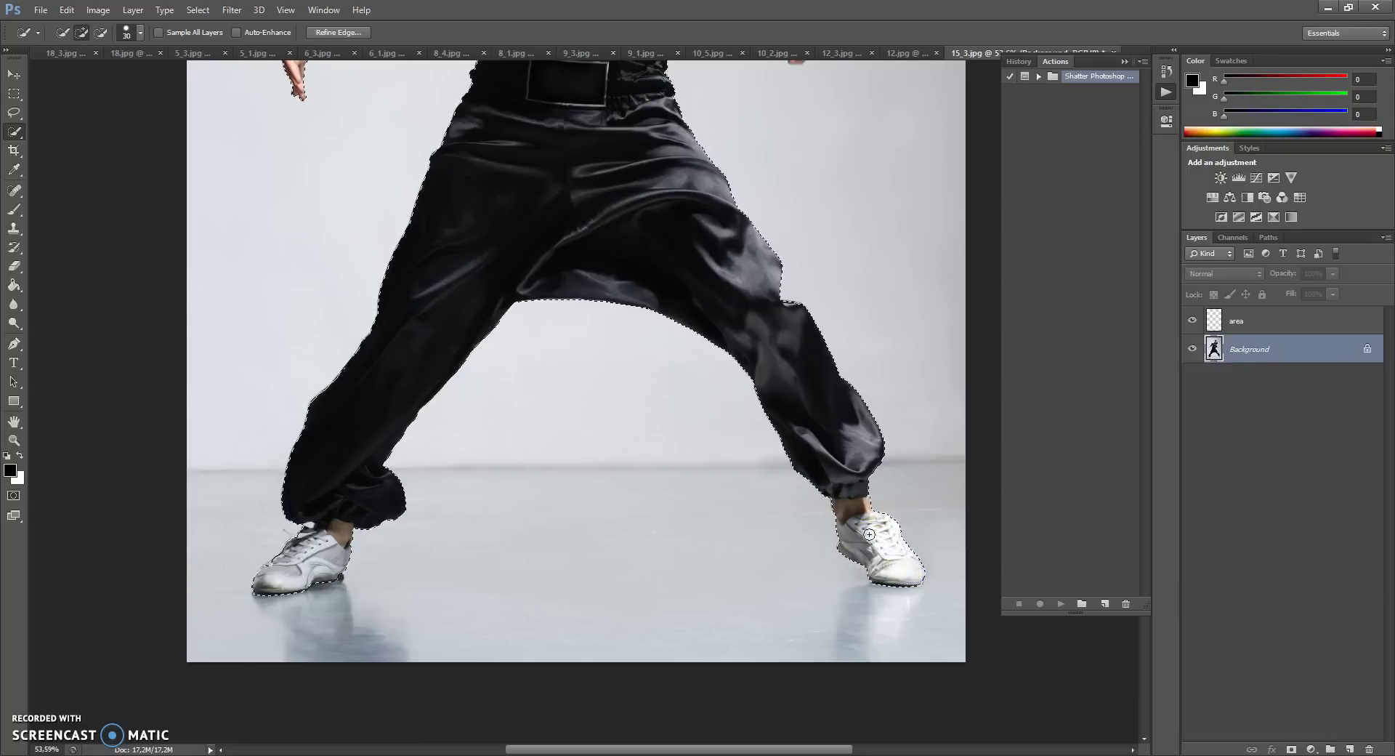
Step: Add the raised forearm and hand, the hood and the hair to the selection, and subtract the background beside the hair
scroll(772, 433, "up", 8)
scroll(629, 332, "up", 7)
left_click_drag(710, 311, 766, 327)
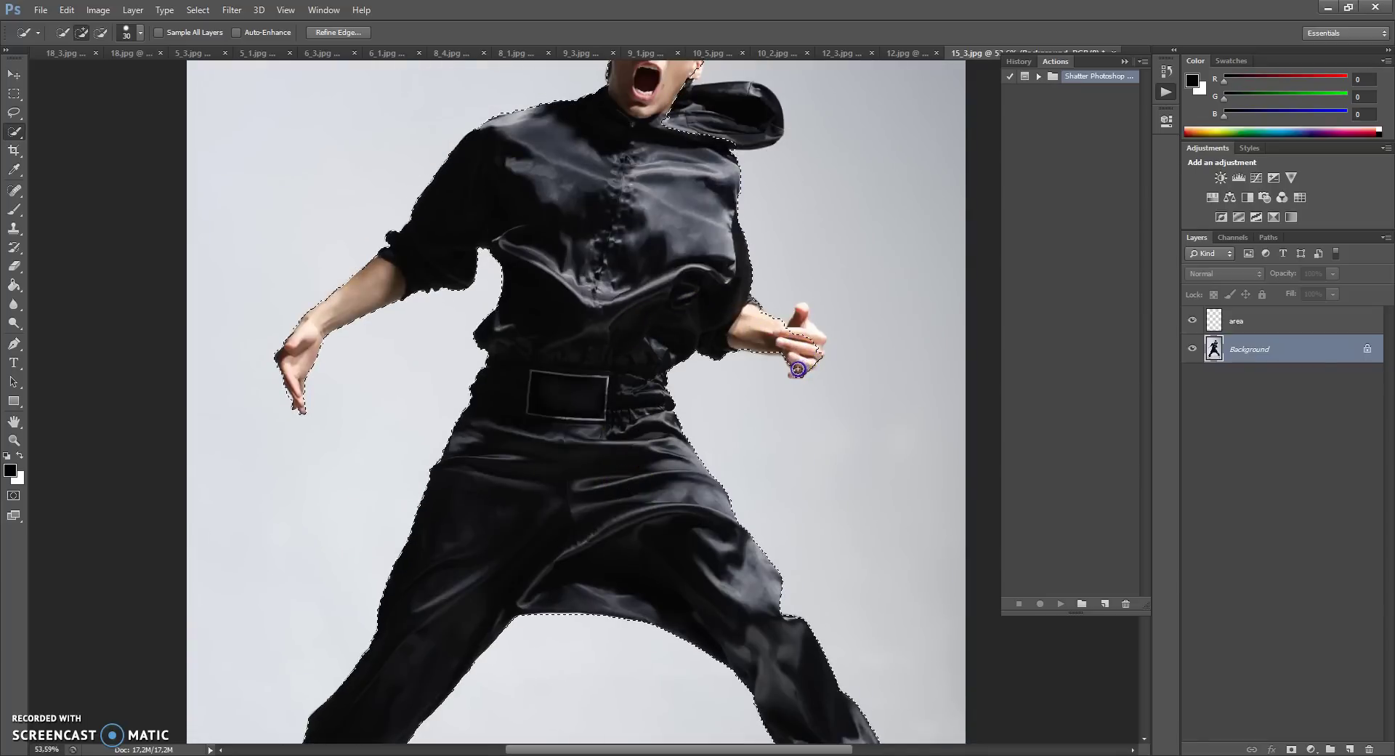
mouse_move(803, 363)
left_mouse_down()
mouse_move(814, 337)
mouse_move(797, 305)
left_mouse_up()
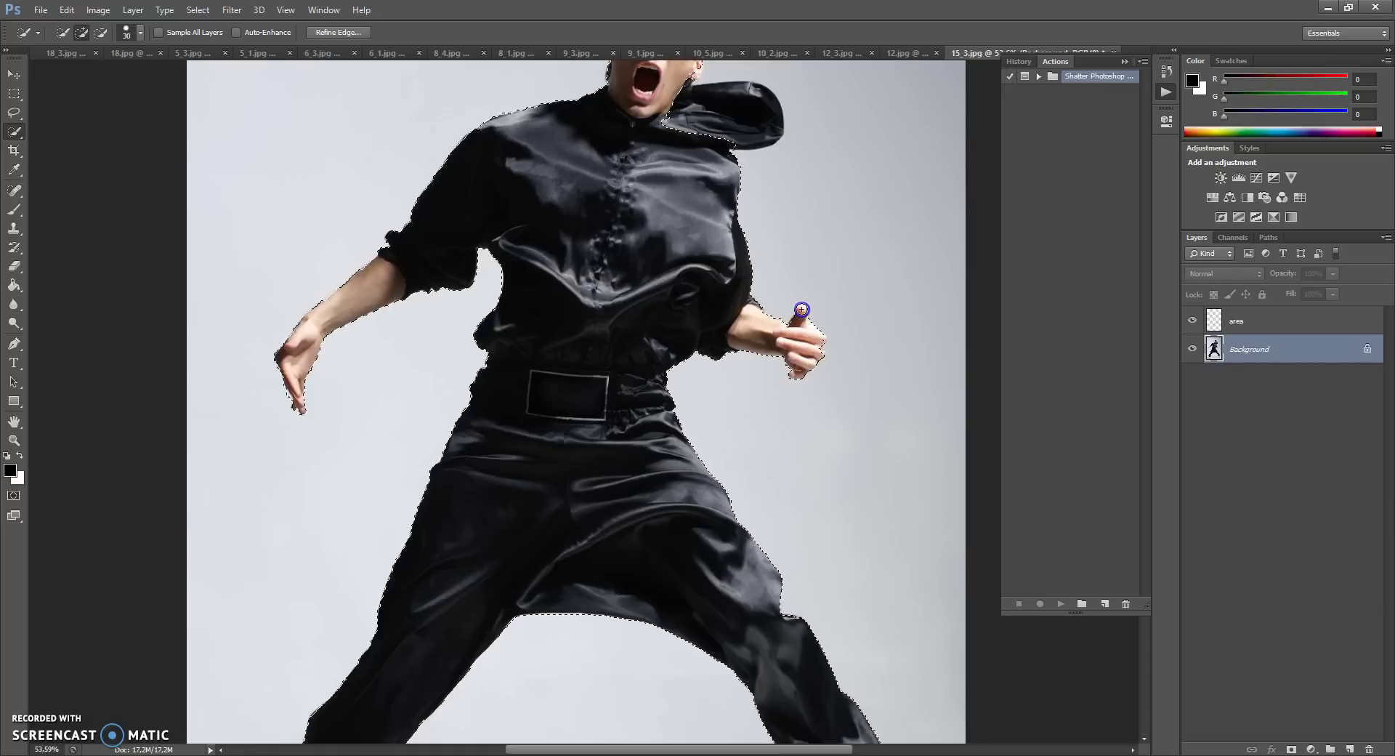
left_click(815, 351)
scroll(725, 315, "up", 3)
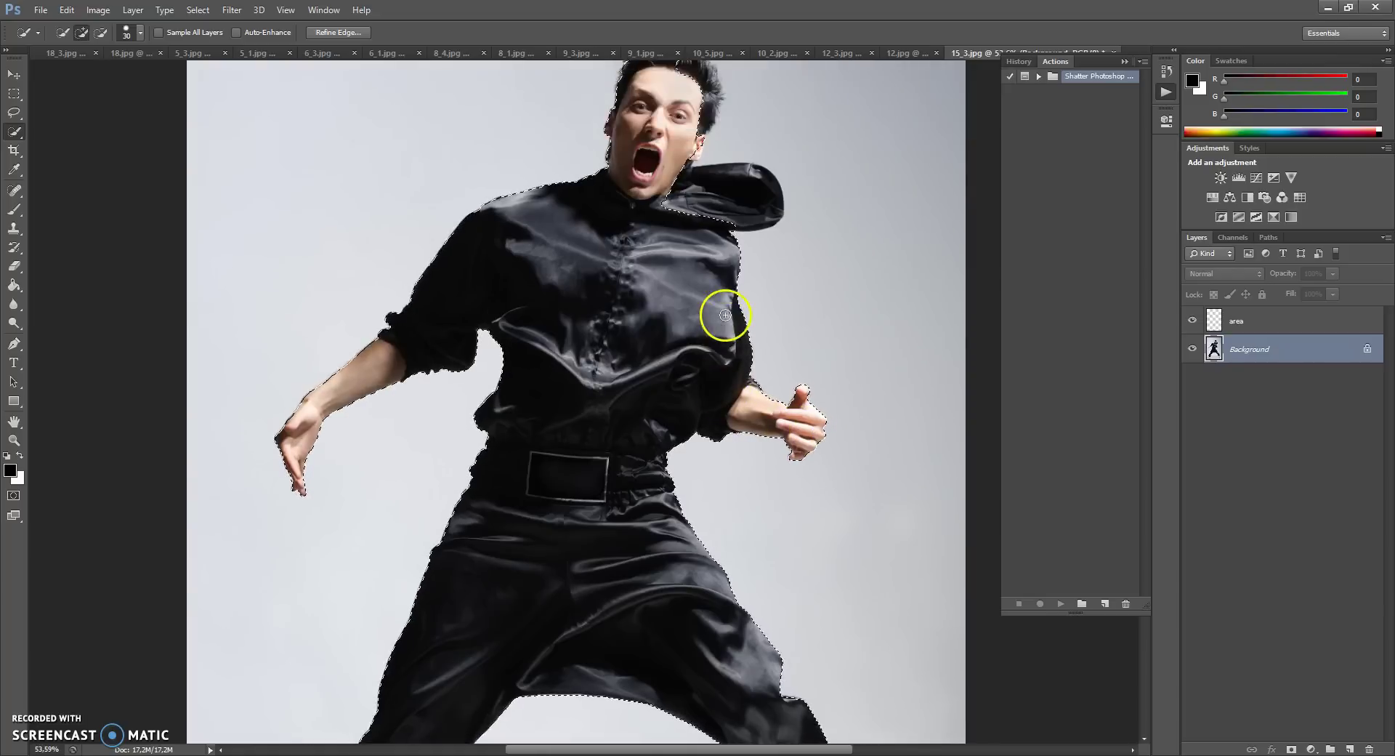
mouse_move(769, 267)
left_mouse_down()
mouse_move(710, 258)
mouse_move(690, 204)
left_mouse_up()
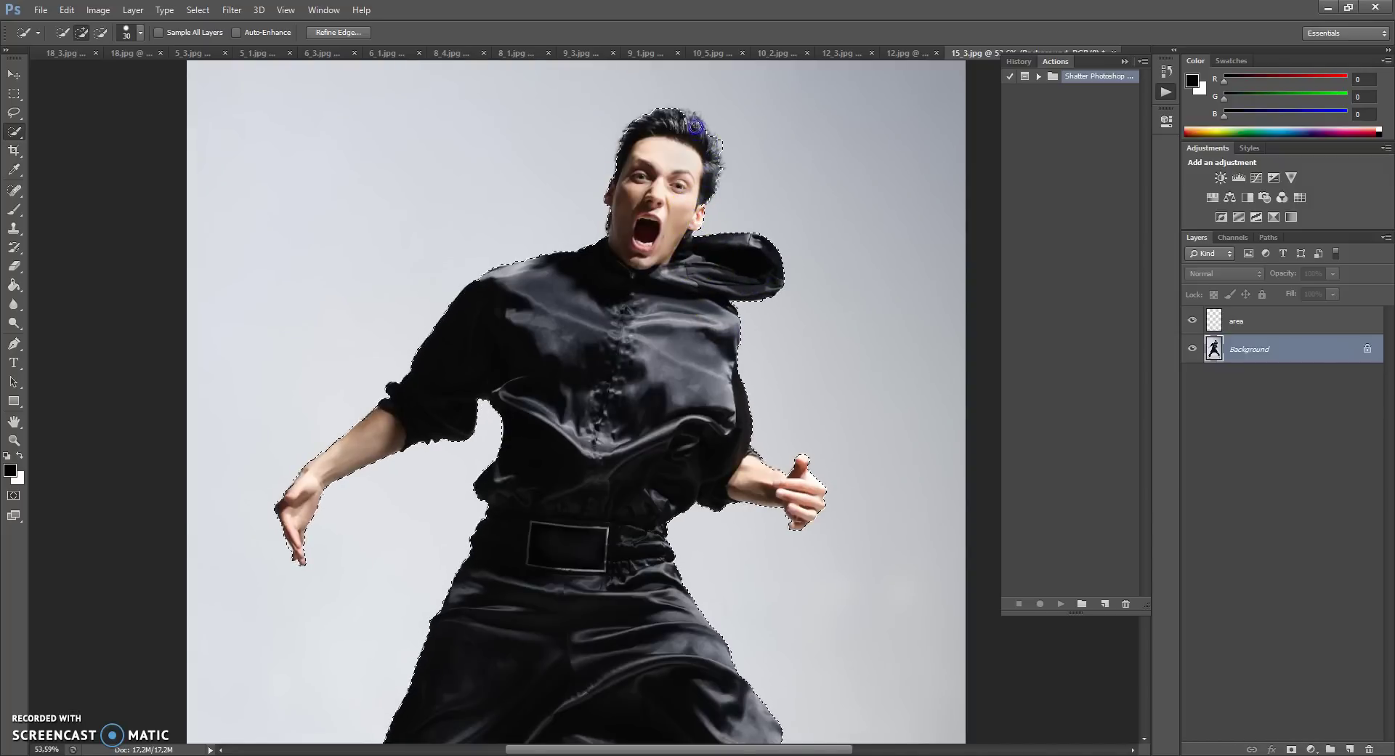
left_click(722, 137, "alt")
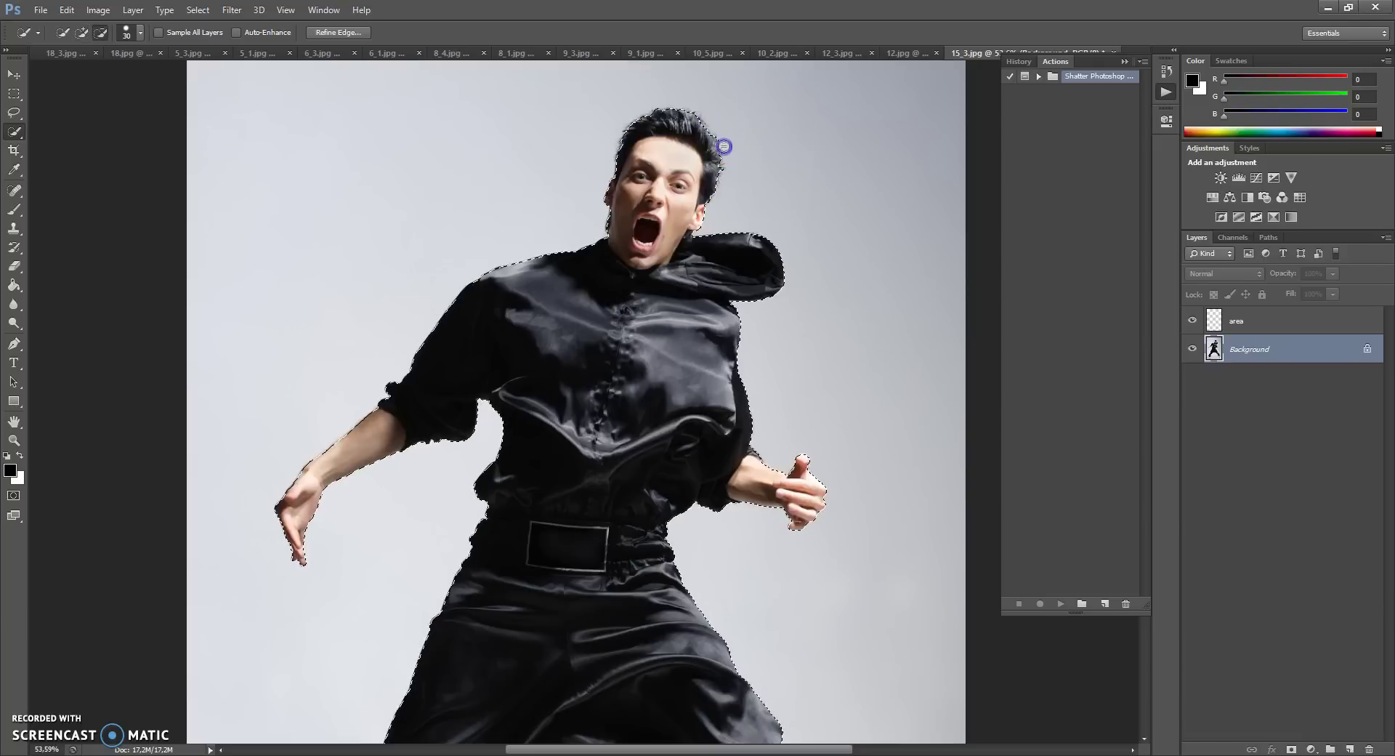
left_click(656, 209)
Step: Fill the dancer selection with red (ff0000) on the "area" layer using the Paint Bucket, and deselect
scroll(631, 226, "down", 3)
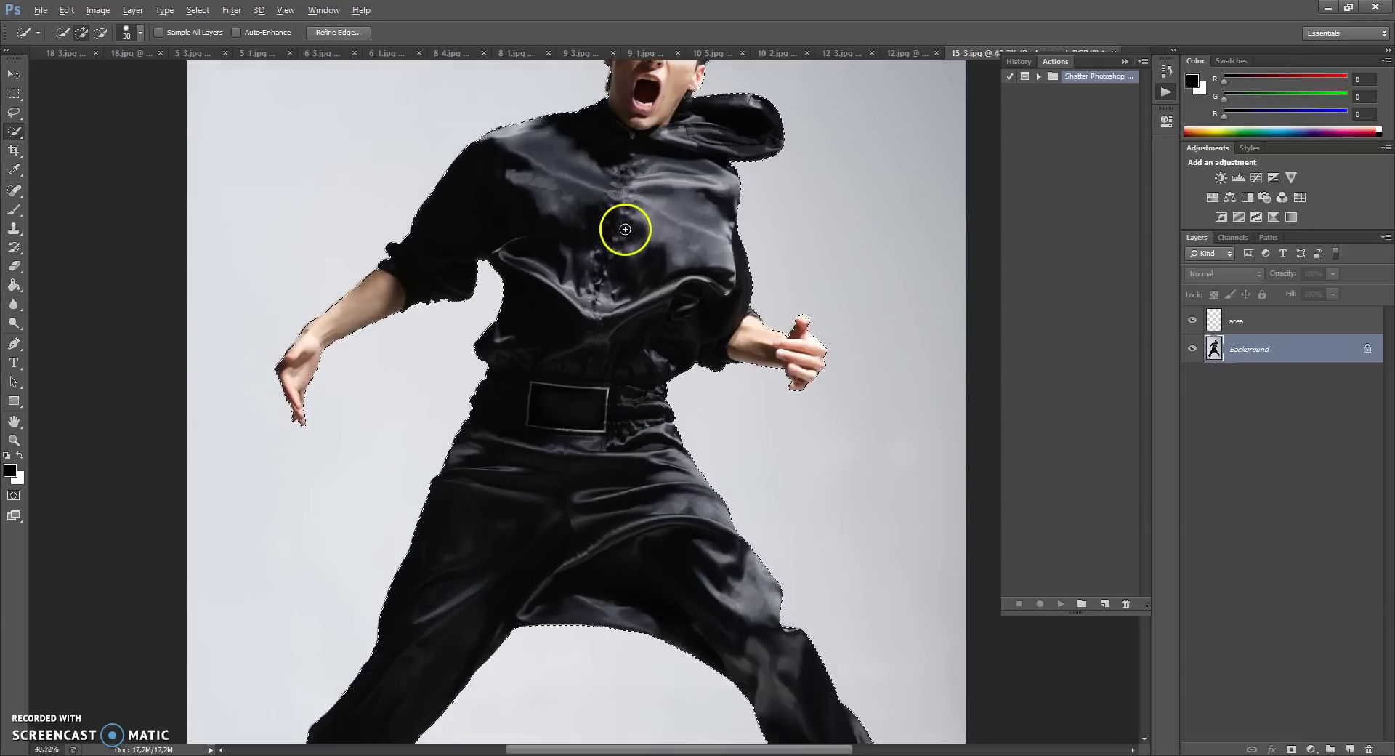
scroll(625, 225, "down", 2)
left_click(14, 284)
left_click(10, 470)
left_click(886, 230)
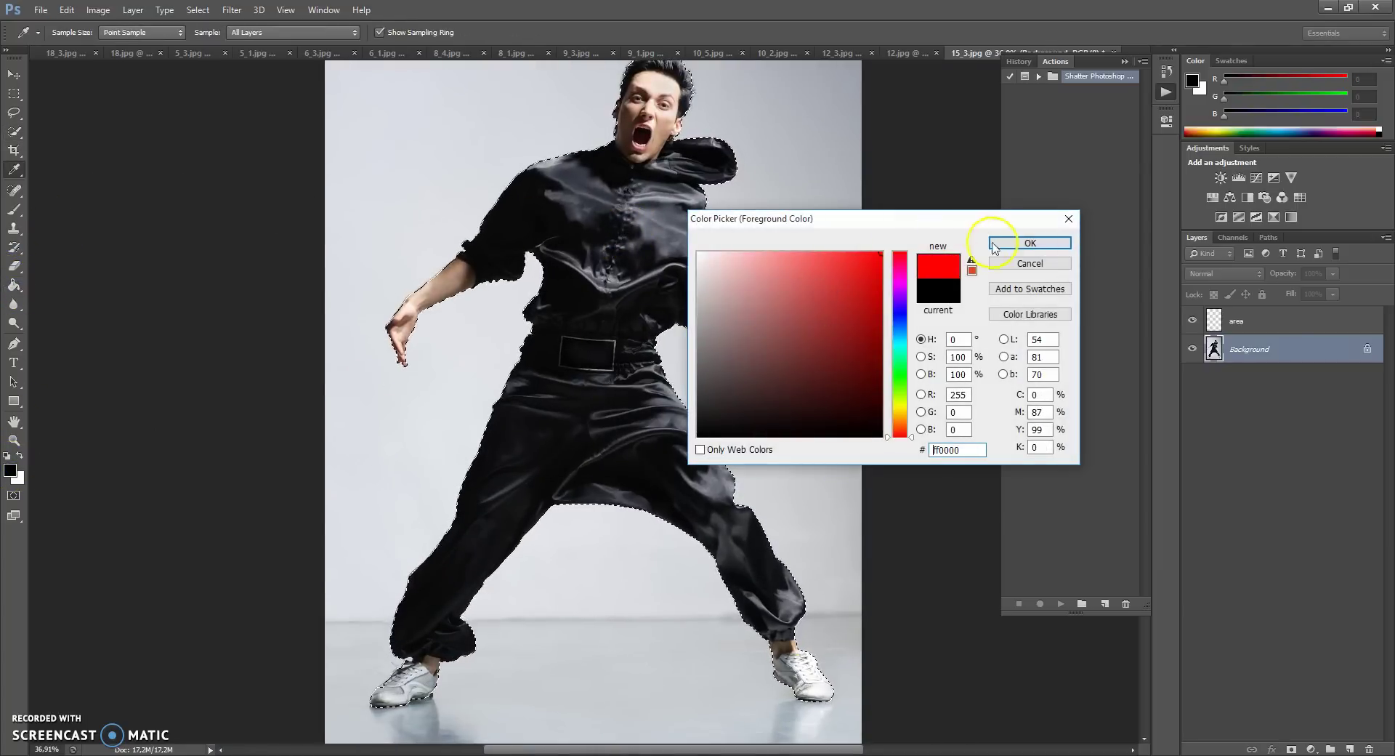
left_click(977, 244)
left_click(1235, 321)
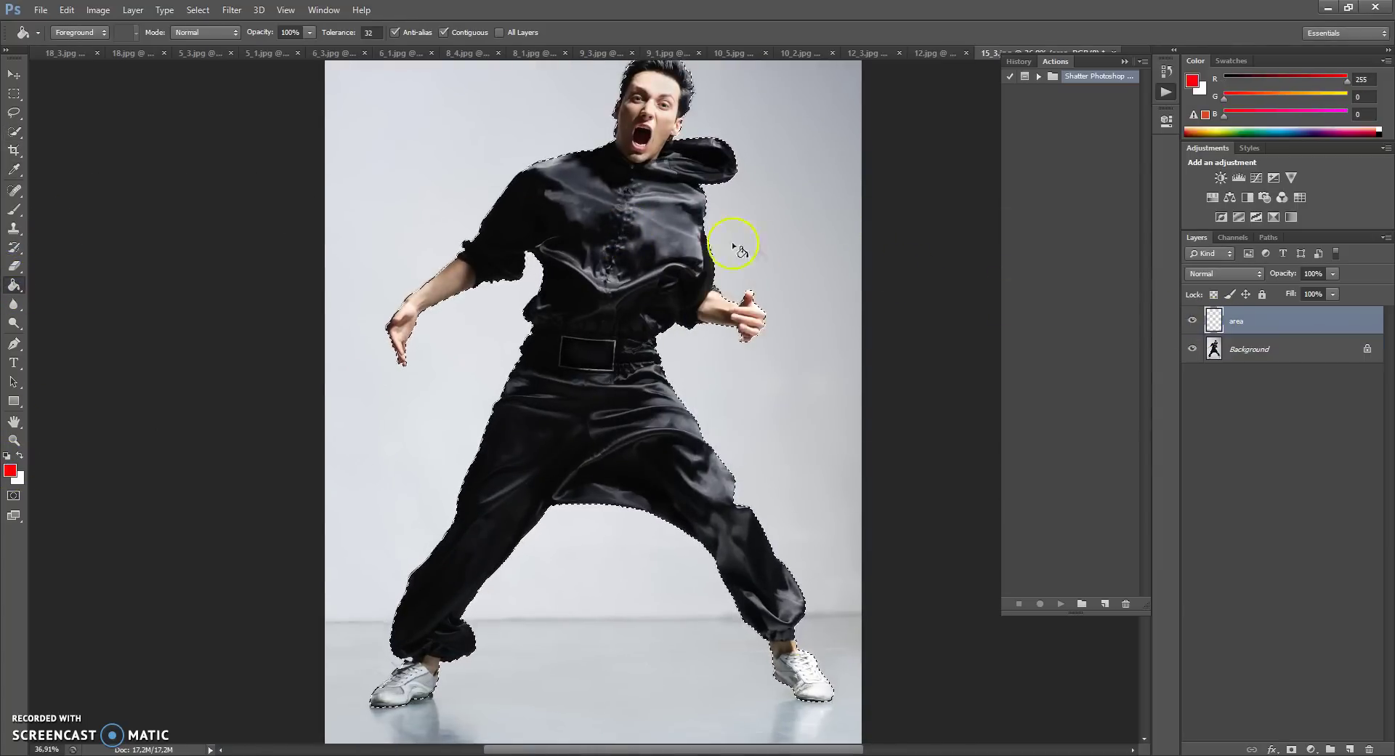
left_click(611, 191)
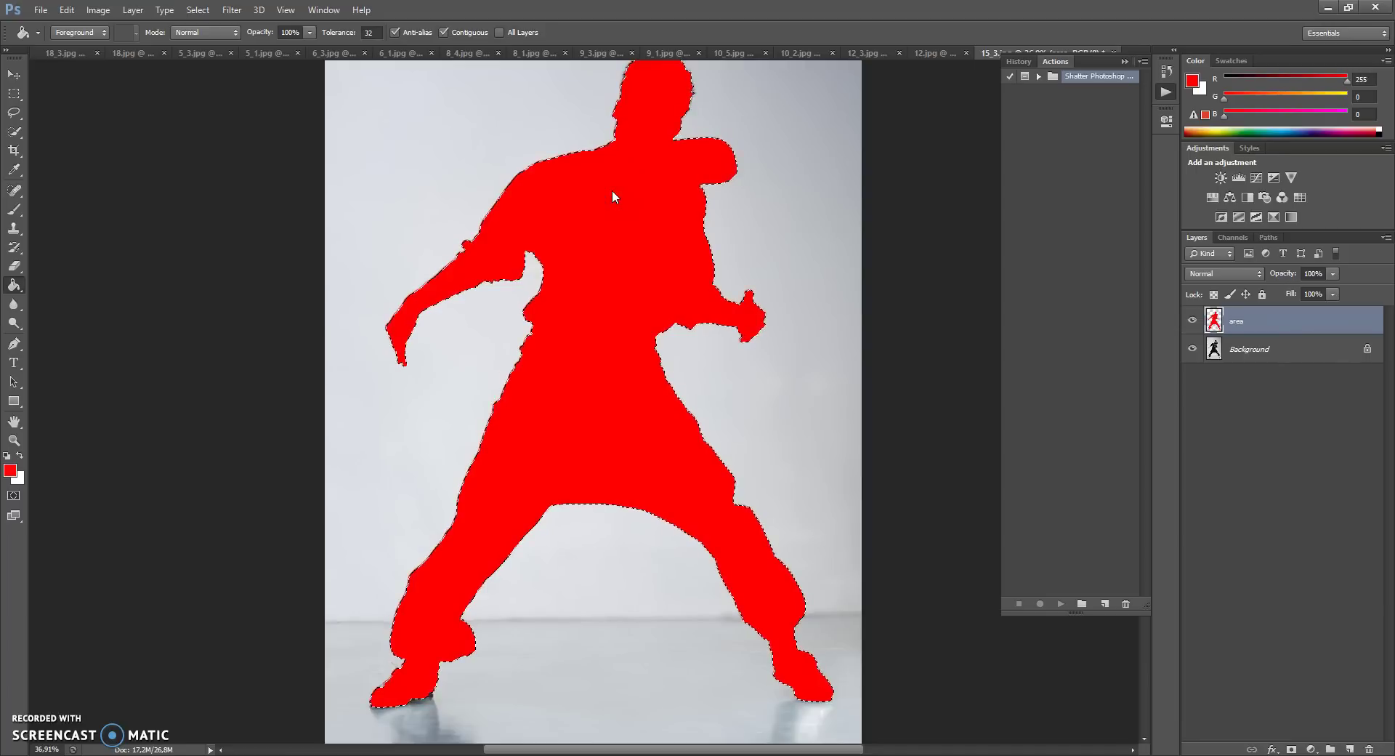
key("ctrl+d")
scroll(613, 202, "up", 3)
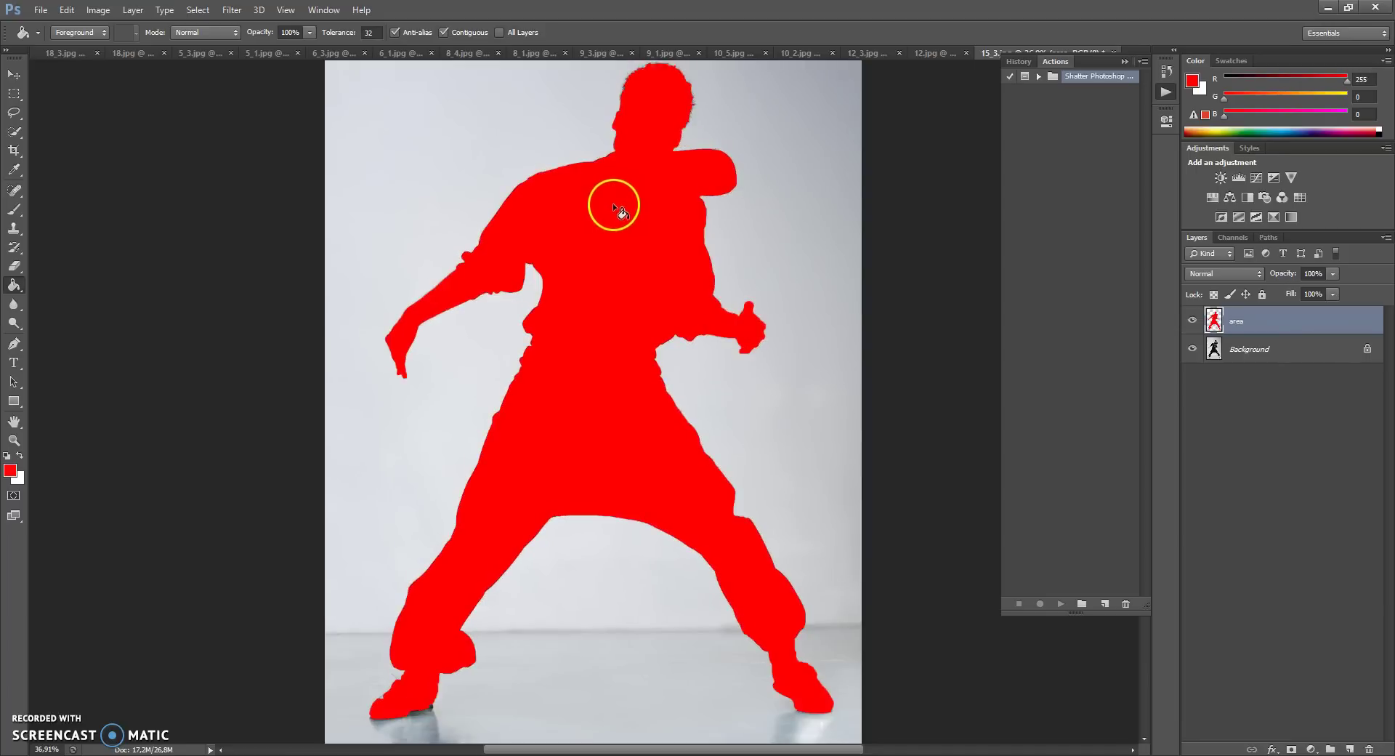
scroll(613, 204, "down", 2)
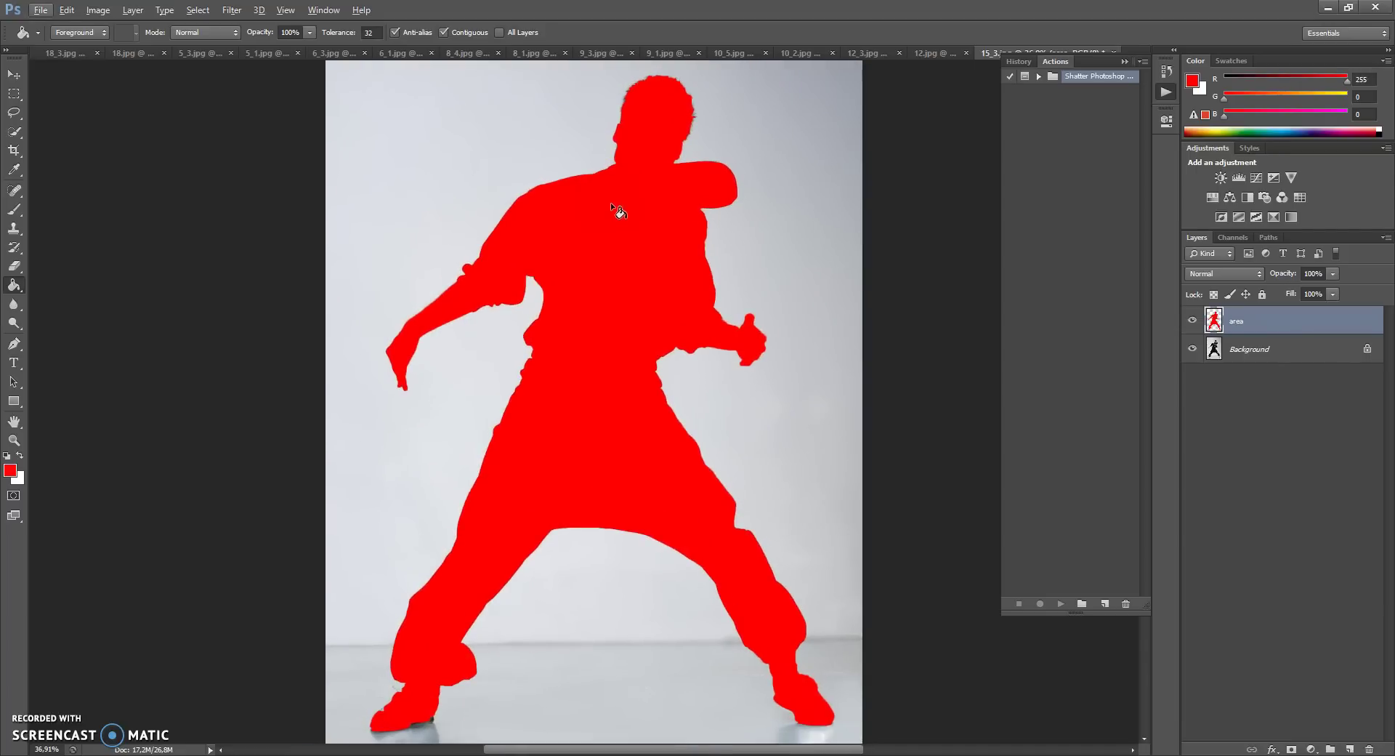
Step: Play the Shatter Photoshop Action with the Brush tool active at 100% opacity, up to its stop for painting the effect area
left_click(14, 75)
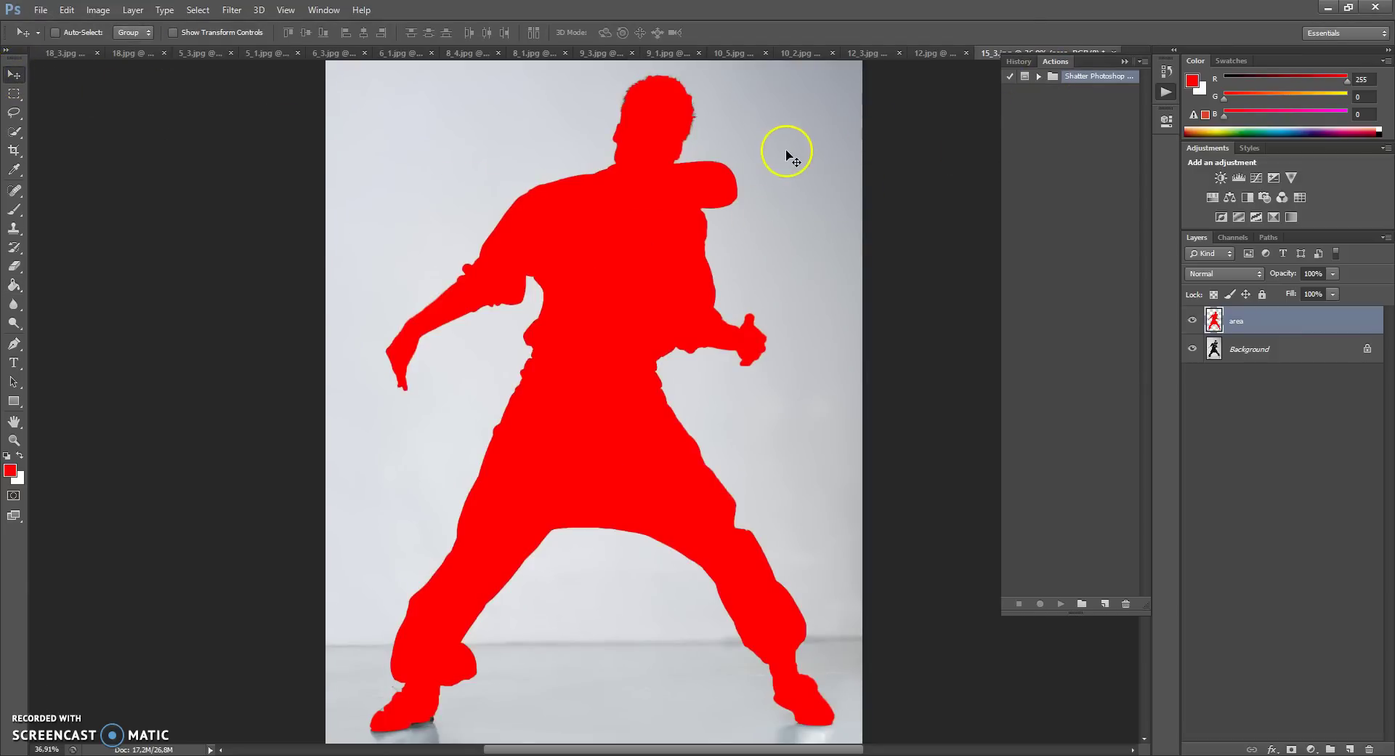
left_click(1039, 76)
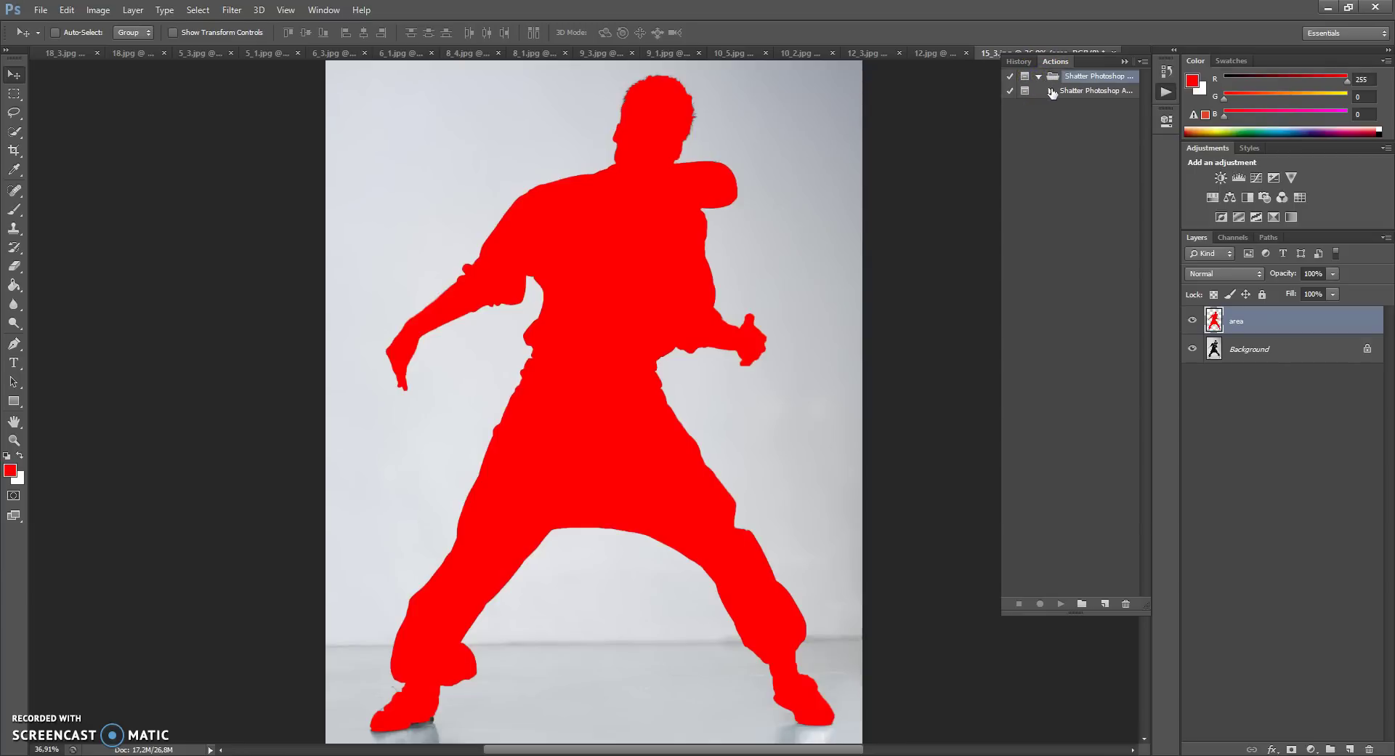
left_click(1050, 91)
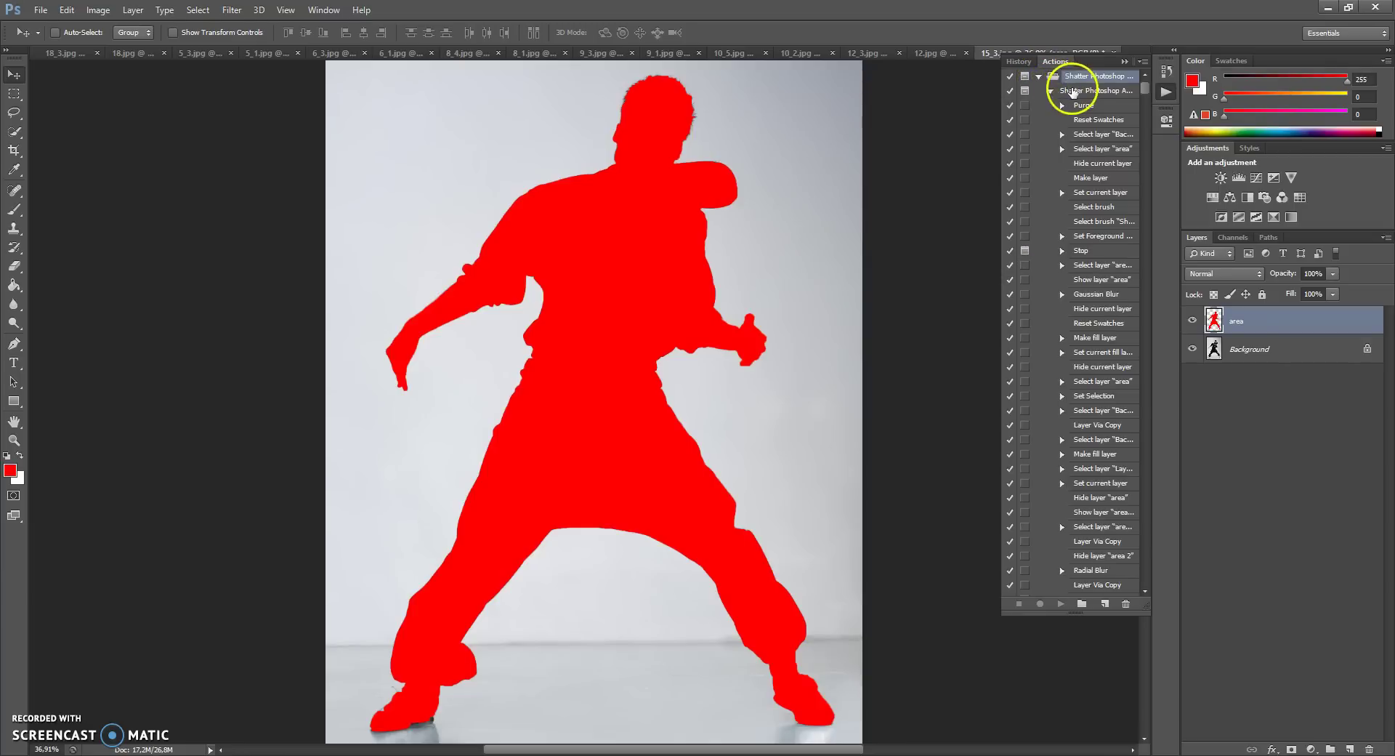
left_click(1072, 90)
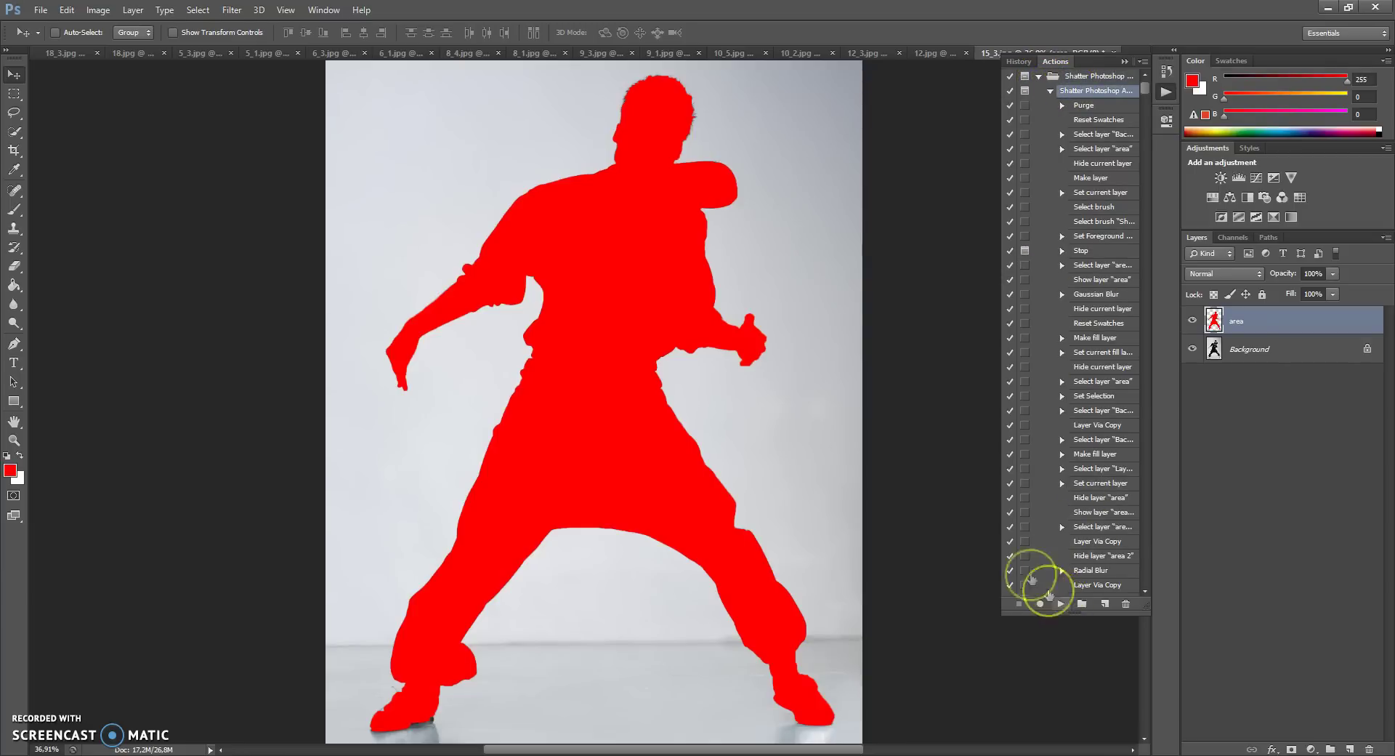
key("b")
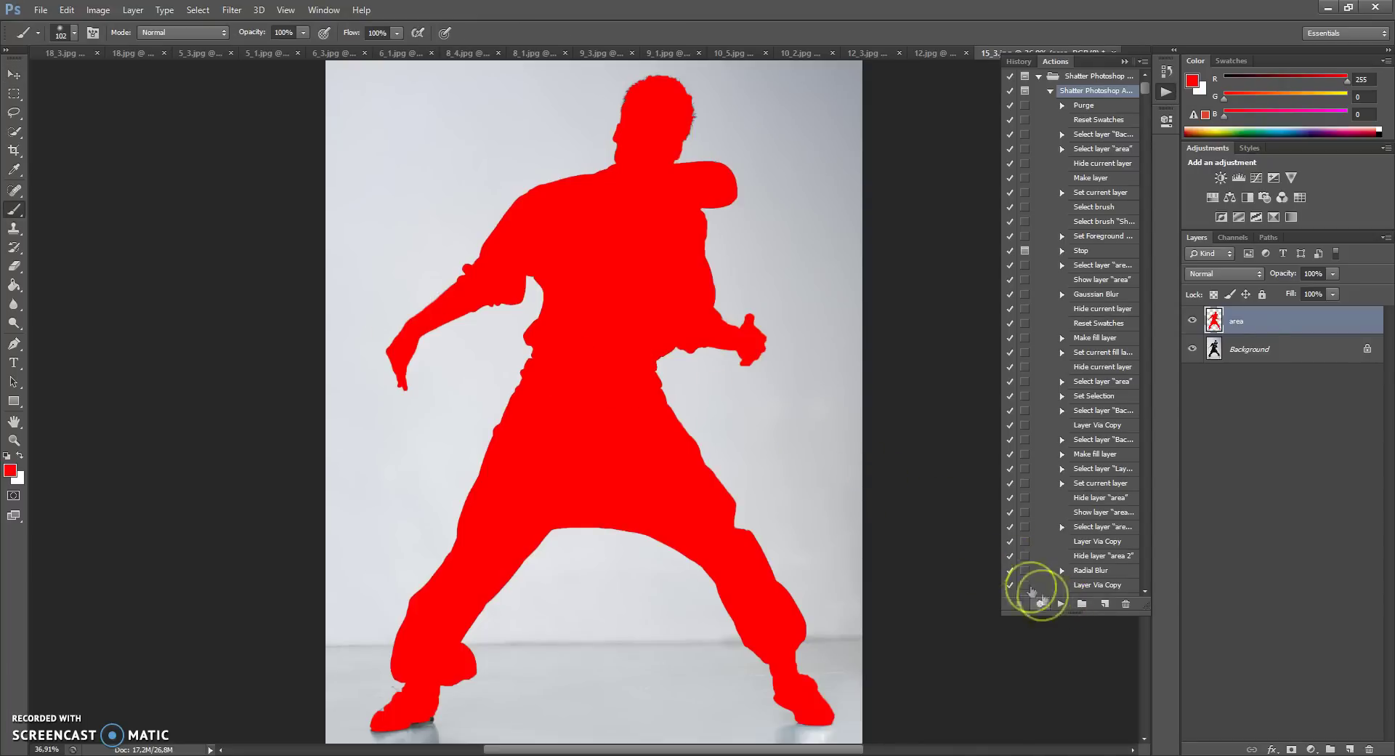
left_click(303, 33)
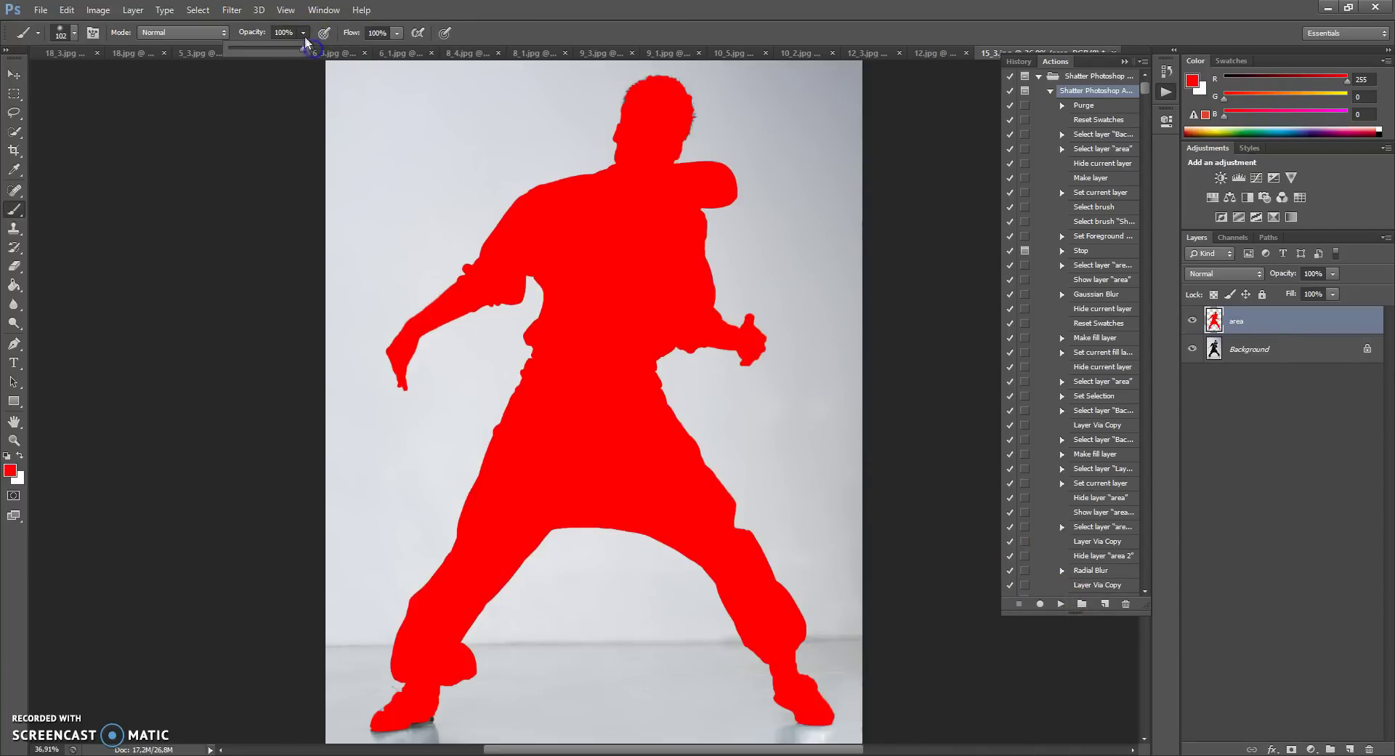
left_click(303, 34)
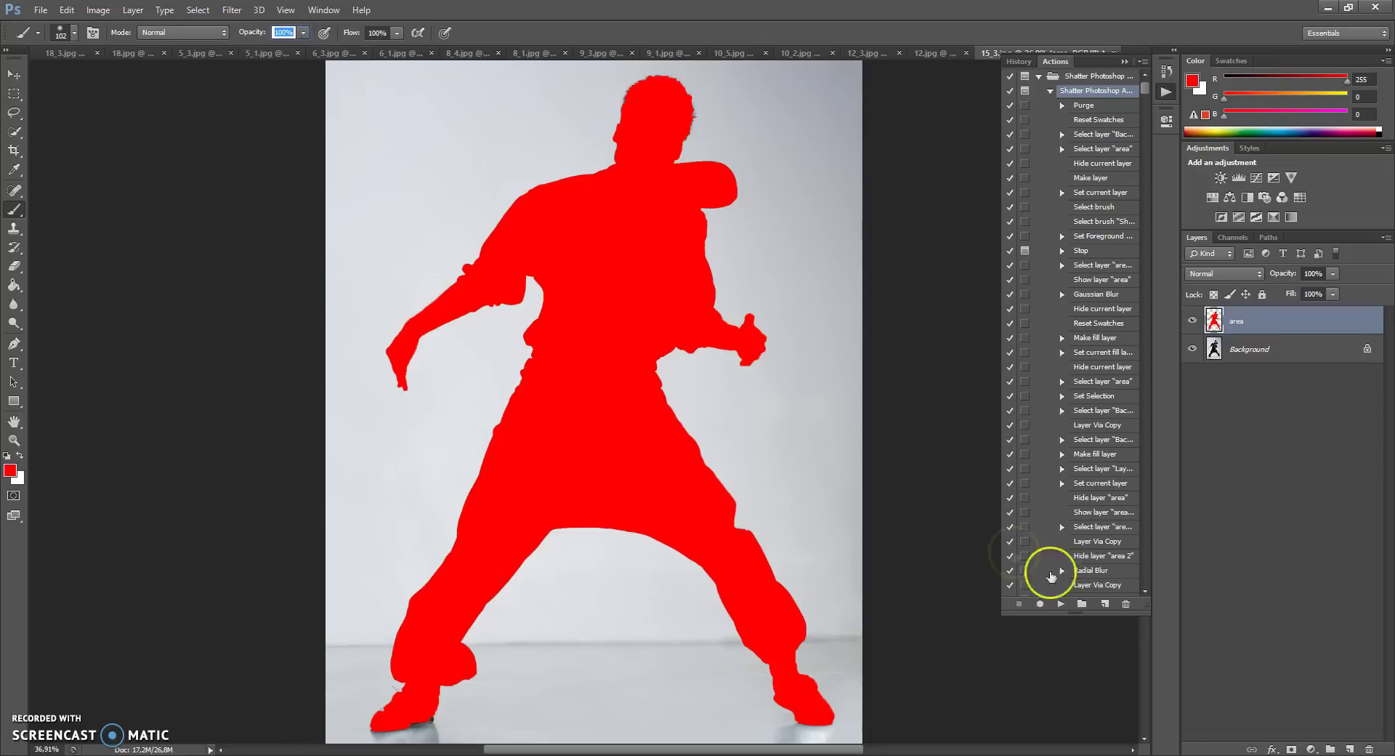
left_click(1061, 603)
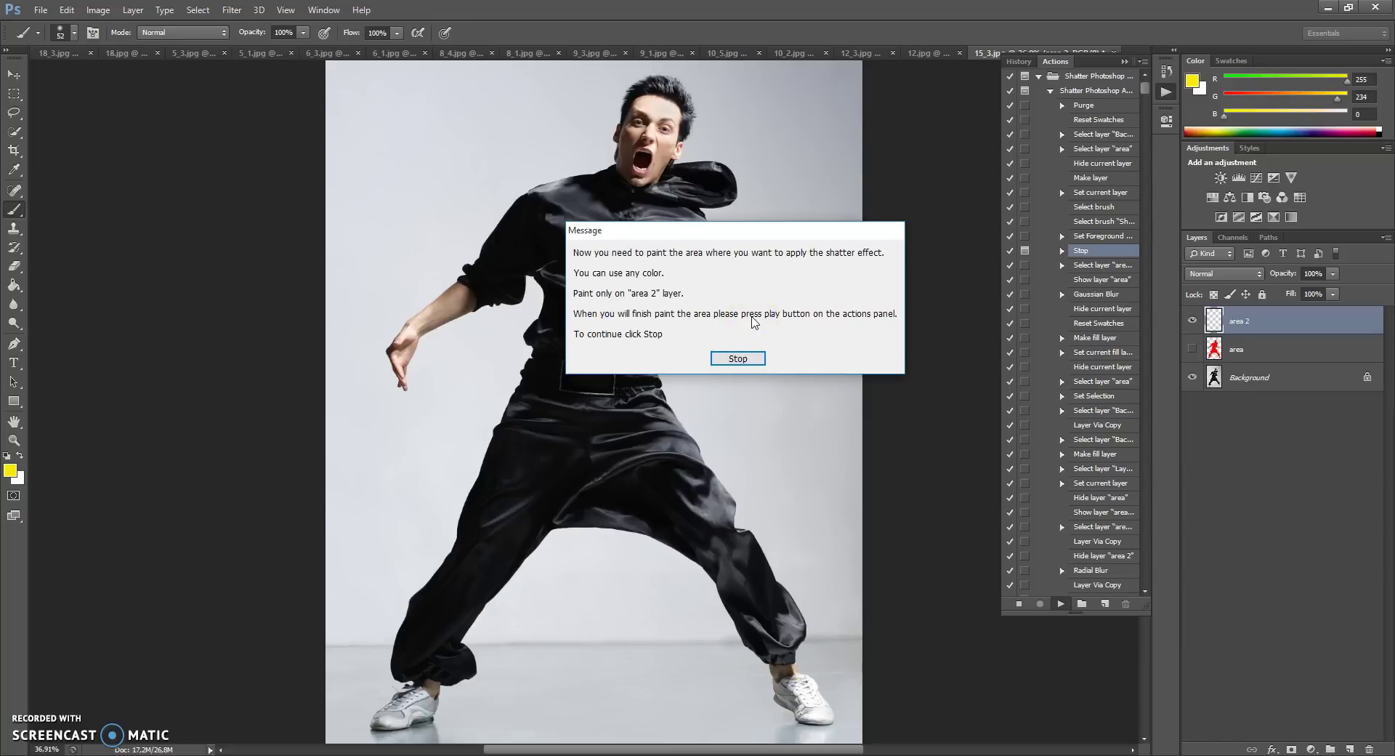
left_click(728, 360)
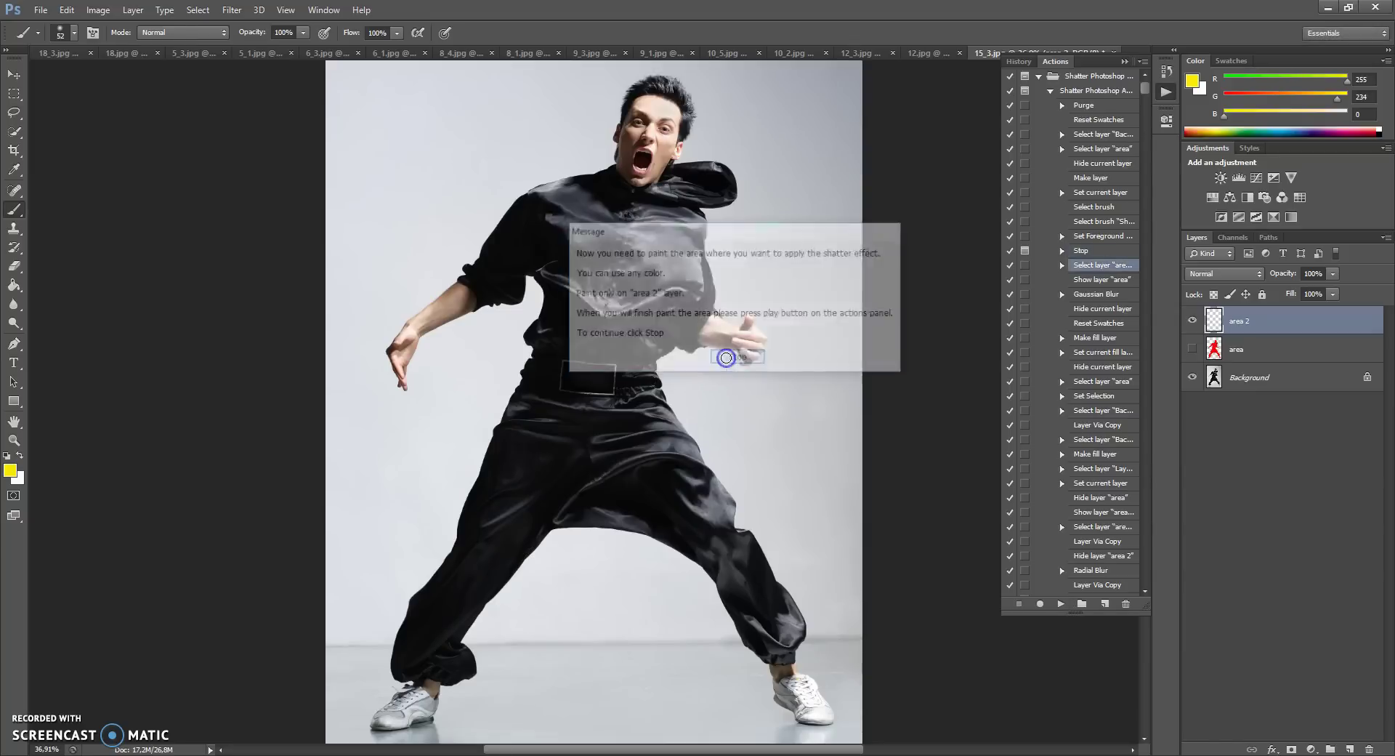
Step: Paint yellow strokes on the "area 2" layer along the shoulder, both arms and hands, the hood and the torso's side
scroll(649, 314, "up", 2)
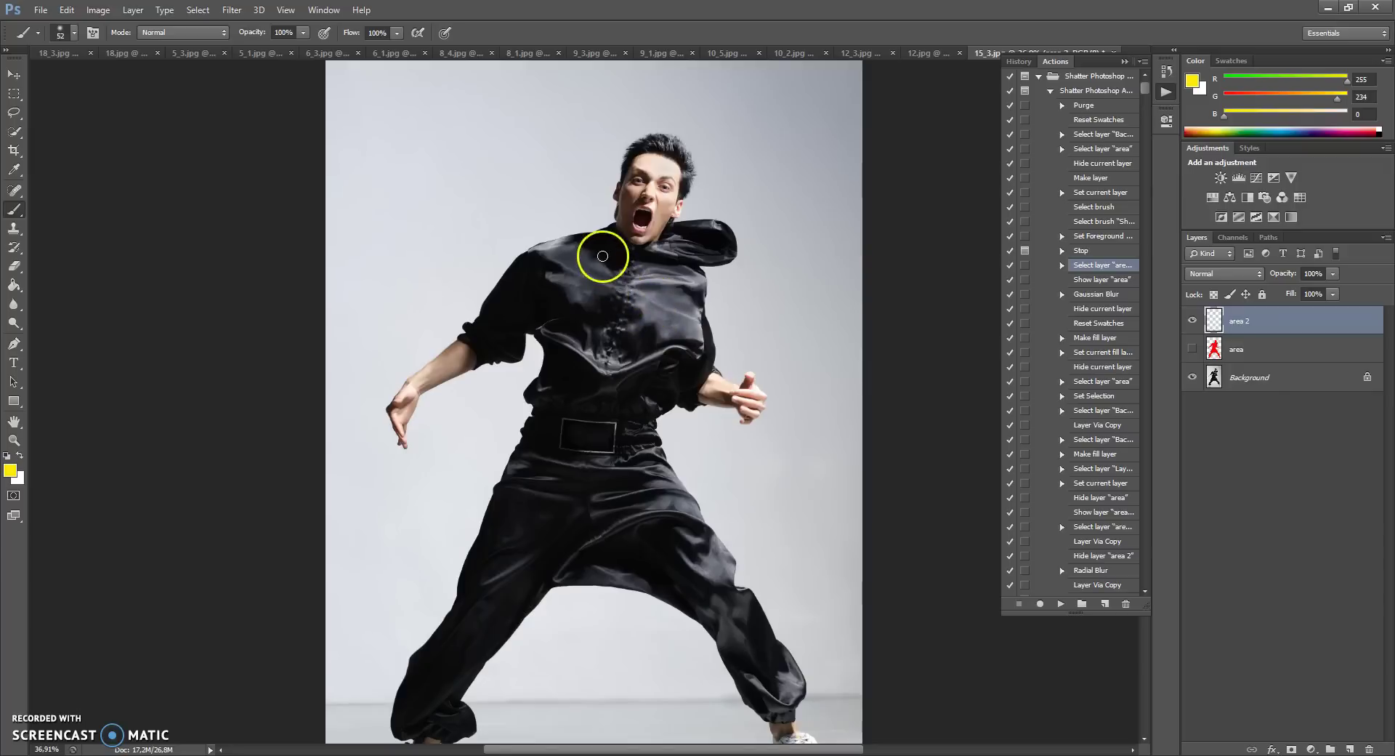
left_click(605, 233)
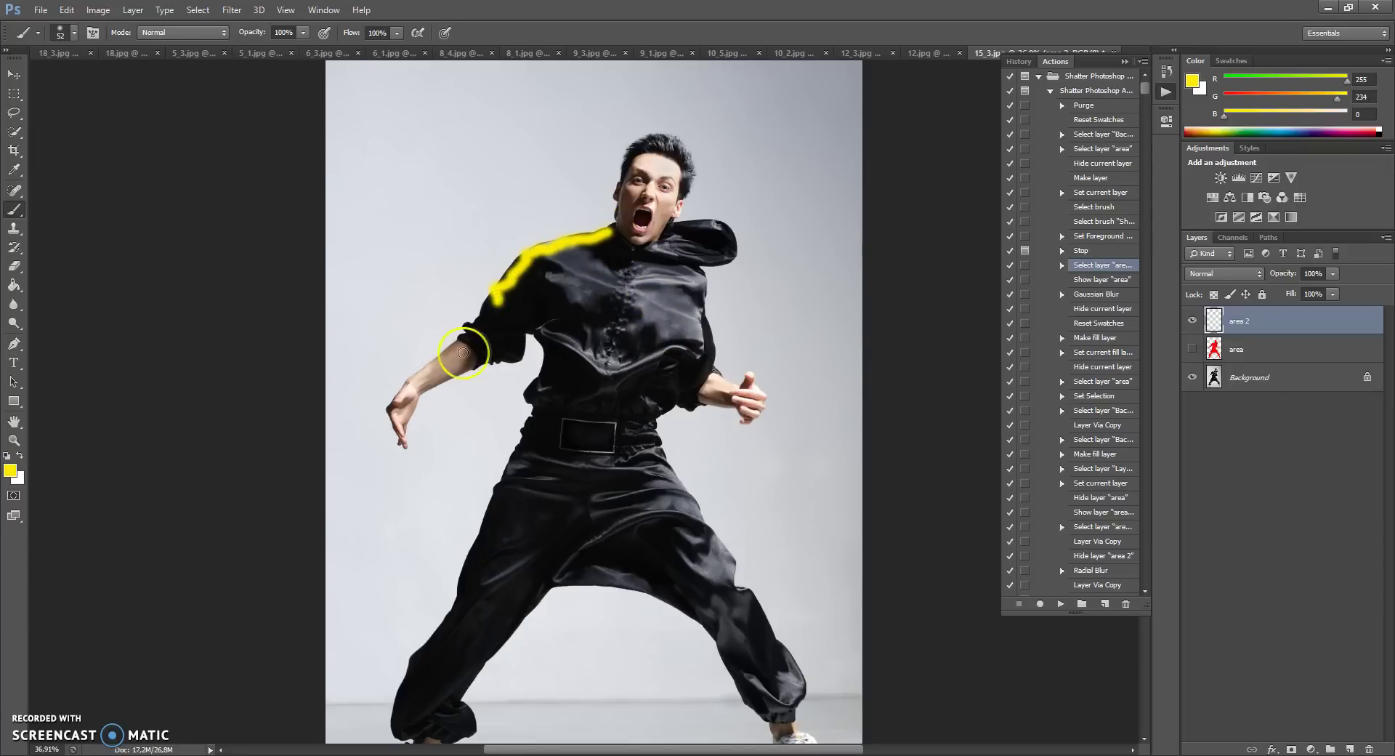
left_click_drag(476, 328, 398, 410)
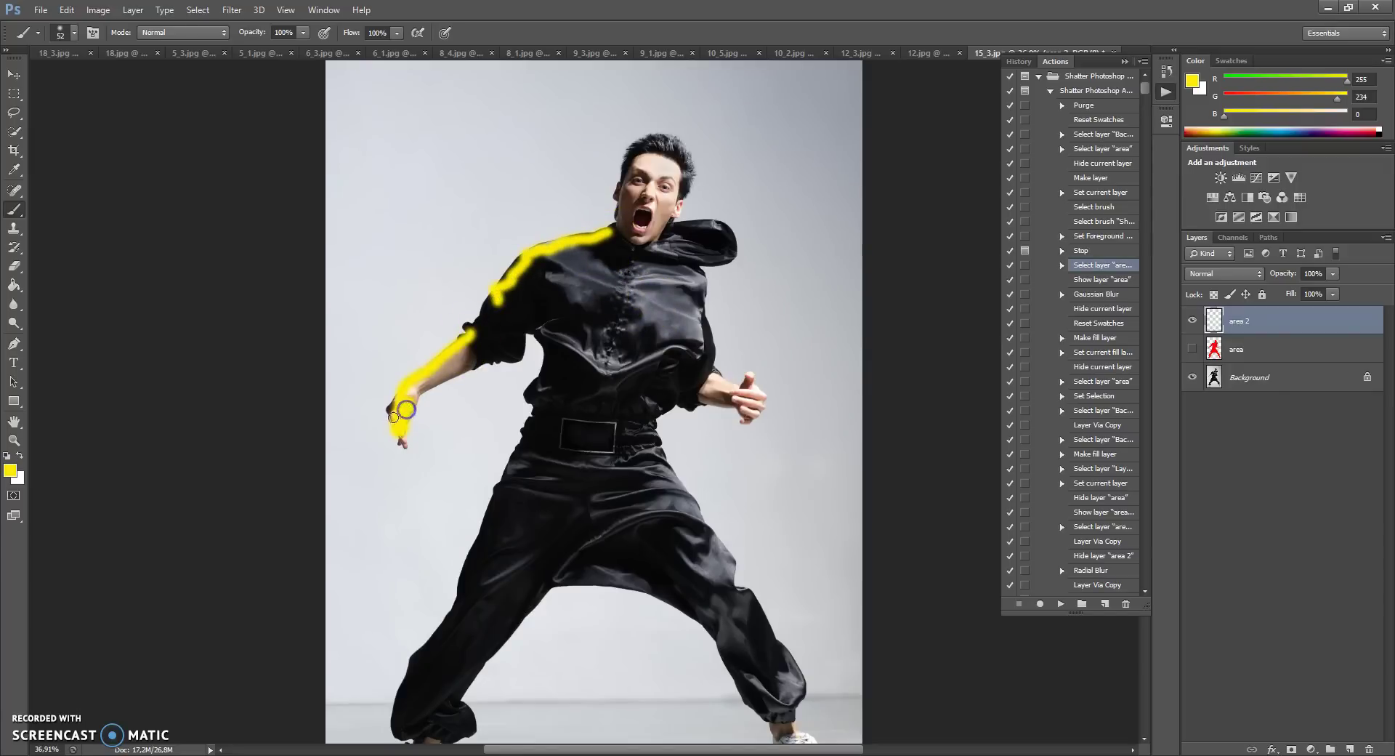
mouse_move(668, 230)
left_mouse_down()
mouse_move(732, 250)
mouse_move(704, 264)
mouse_move(710, 372)
mouse_move(759, 407)
left_mouse_up()
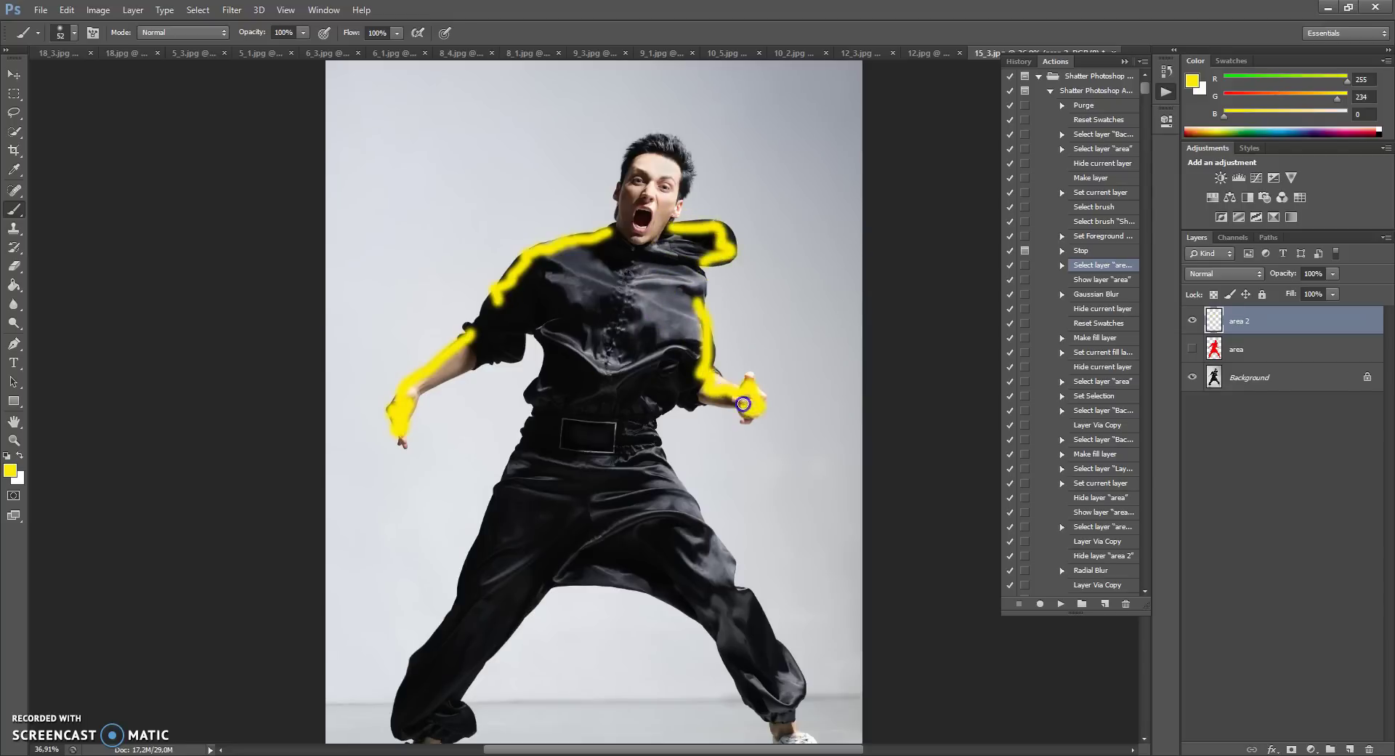
Step: Paint yellow strokes on "area 2" along both trouser legs and over the shoes, redoing the stroke on the leg below the lowered arm
scroll(678, 399, "down", 5)
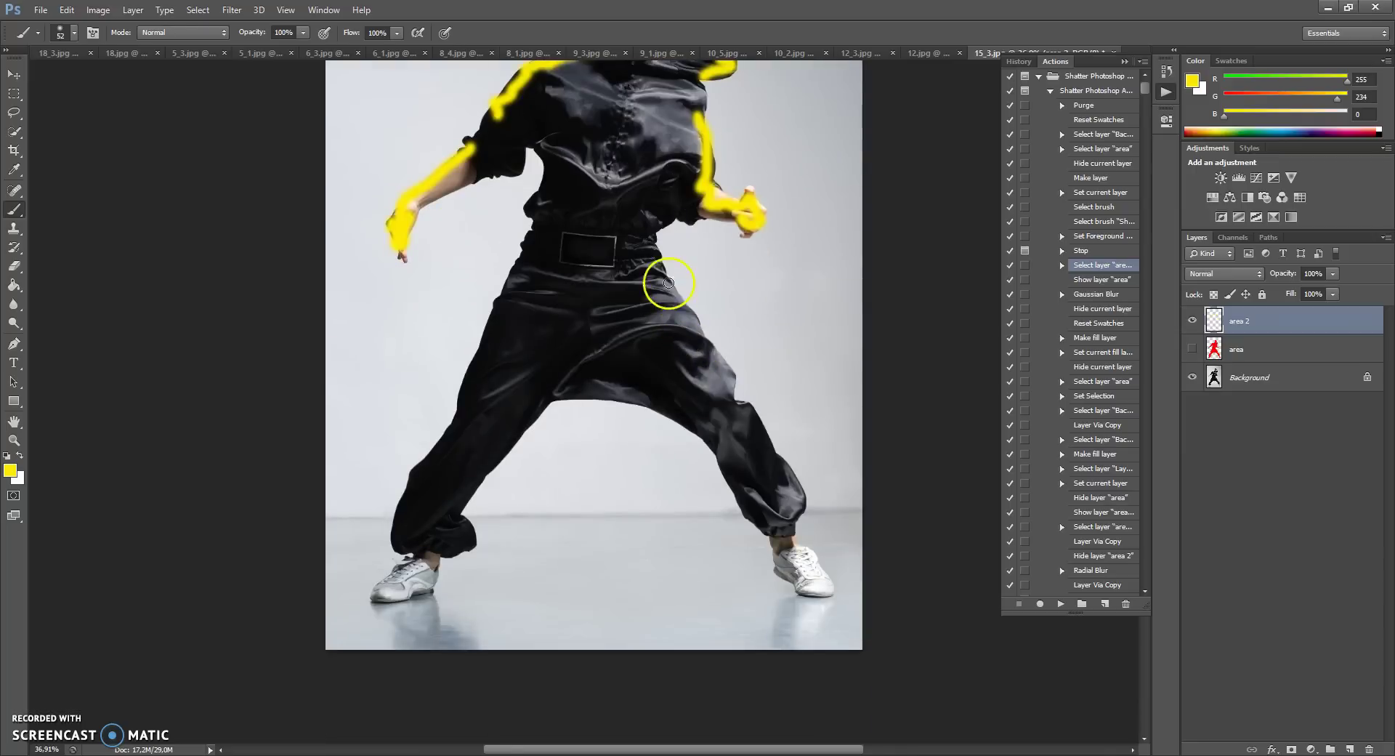
left_click_drag(660, 274, 759, 429)
mouse_move(677, 402)
left_mouse_down()
mouse_move(723, 445)
mouse_move(781, 561)
mouse_move(827, 590)
mouse_move(803, 561)
left_mouse_up()
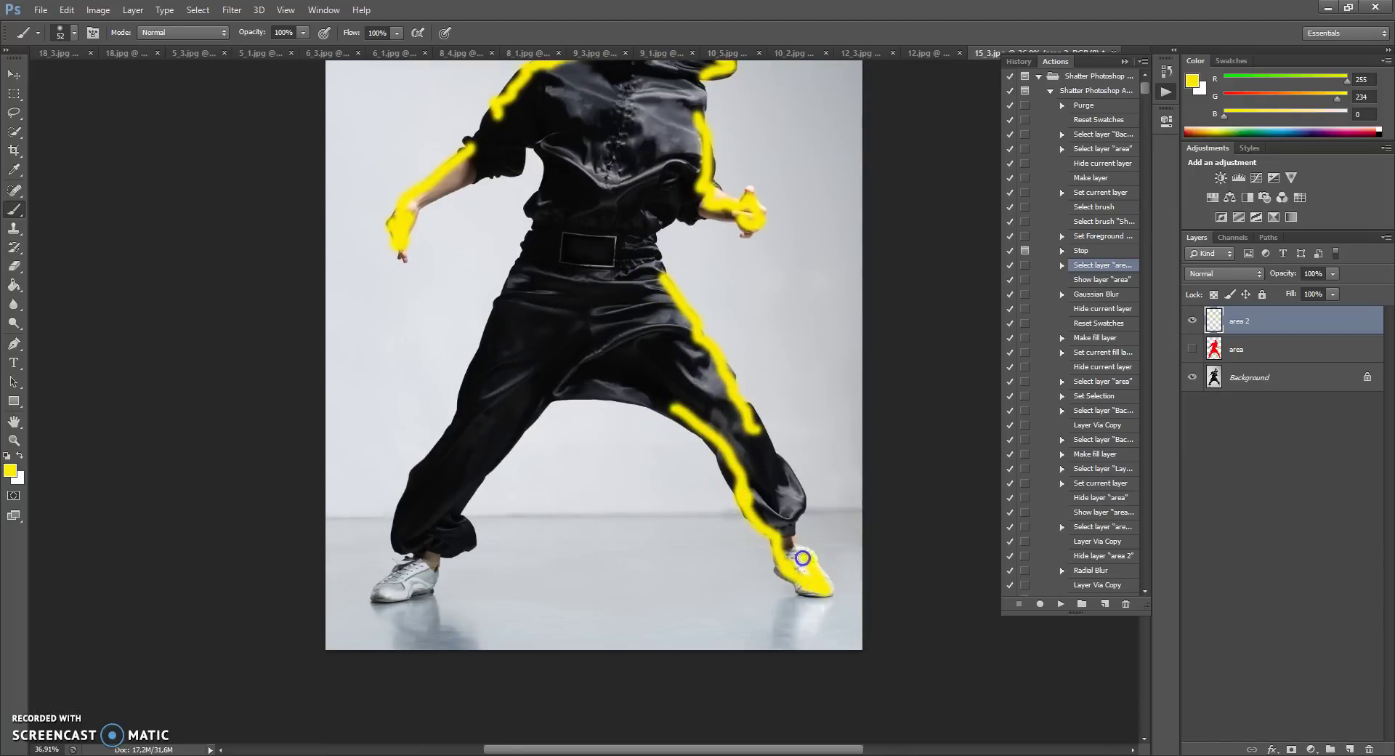
left_click_drag(500, 331, 396, 543)
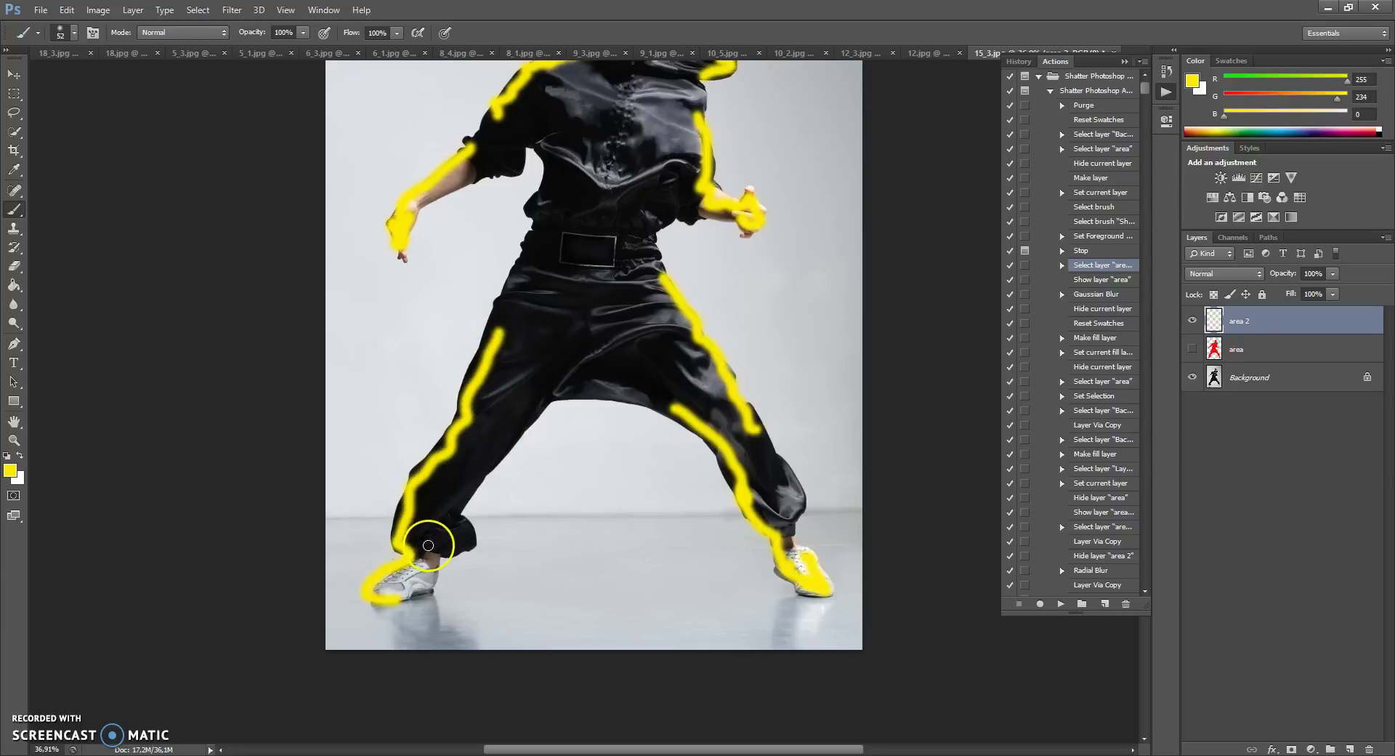
key("ctrl+z")
left_click_drag(488, 352, 403, 534)
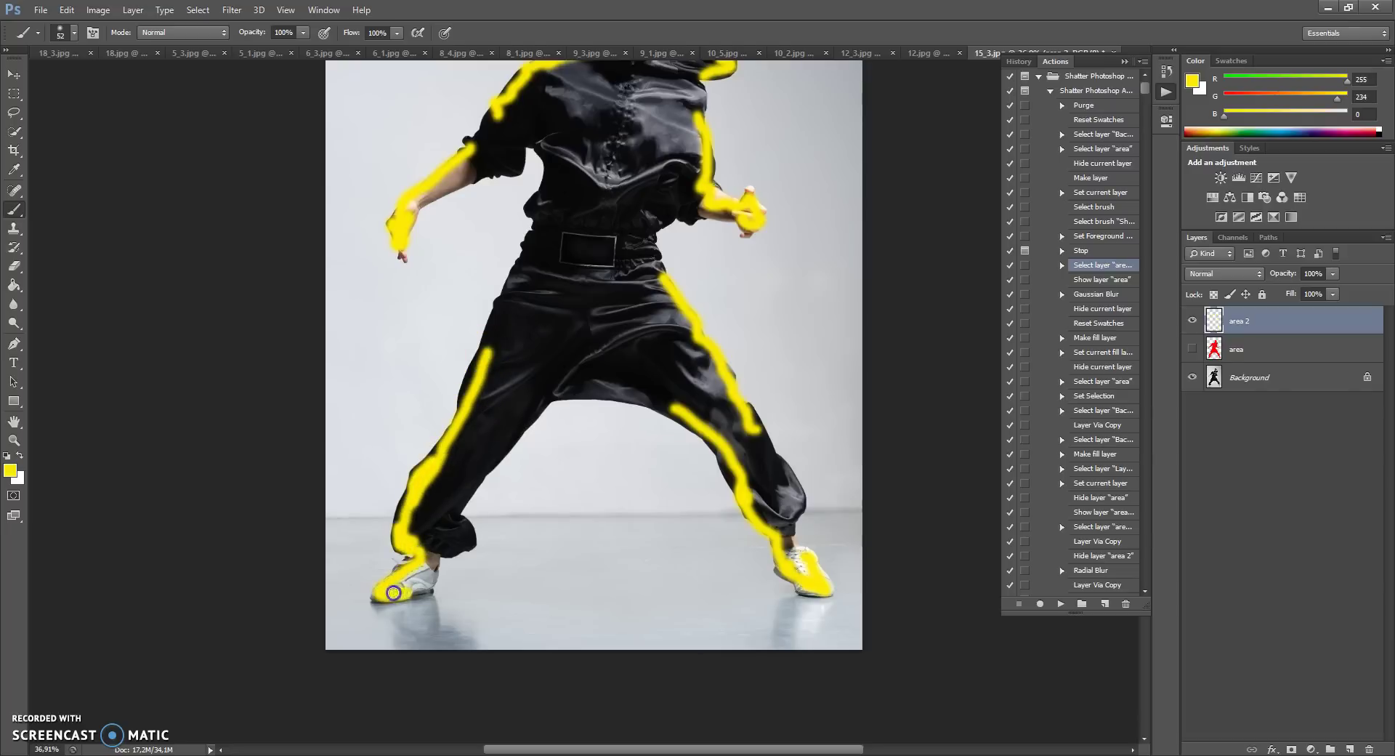
Step: Resume the Shatter action from its stop to generate the dispersion effect, and collapse the actions list when it finishes
scroll(582, 396, "up", 4)
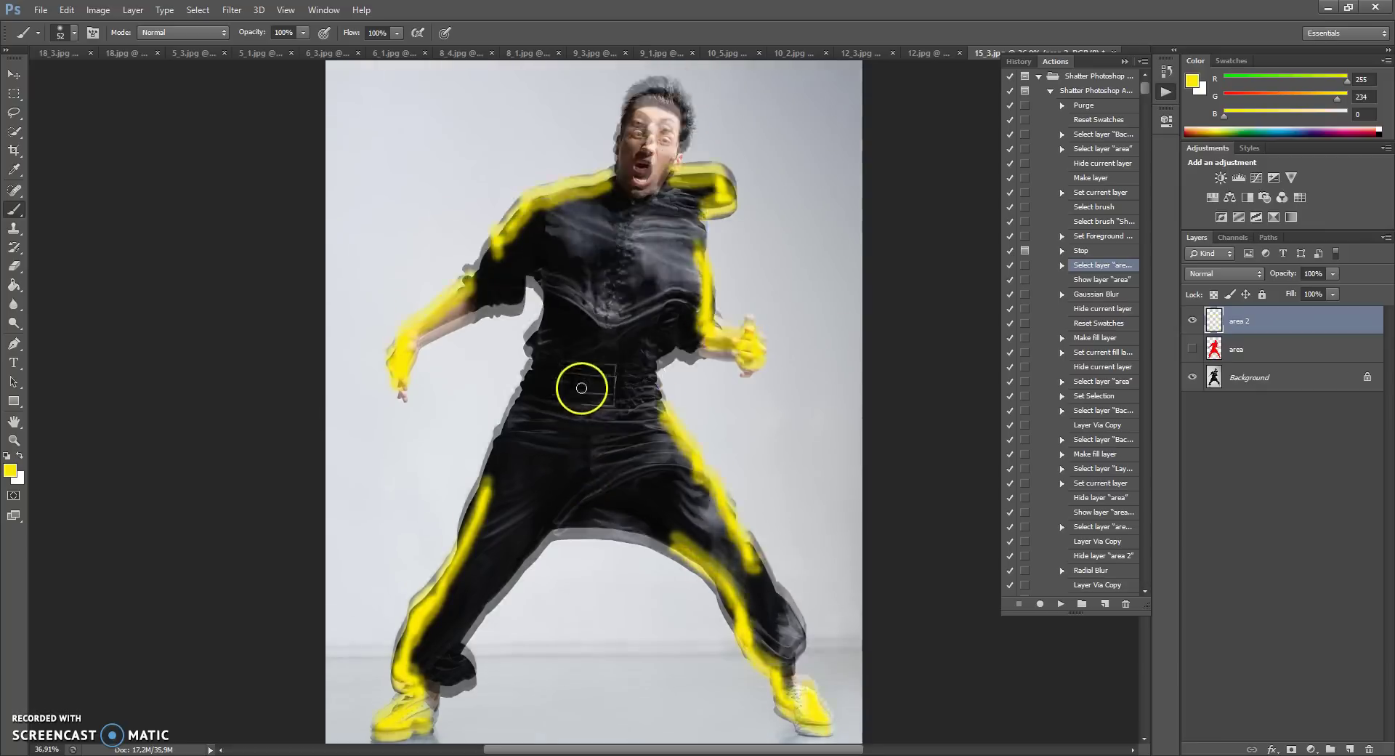
scroll(588, 342, "down", 1)
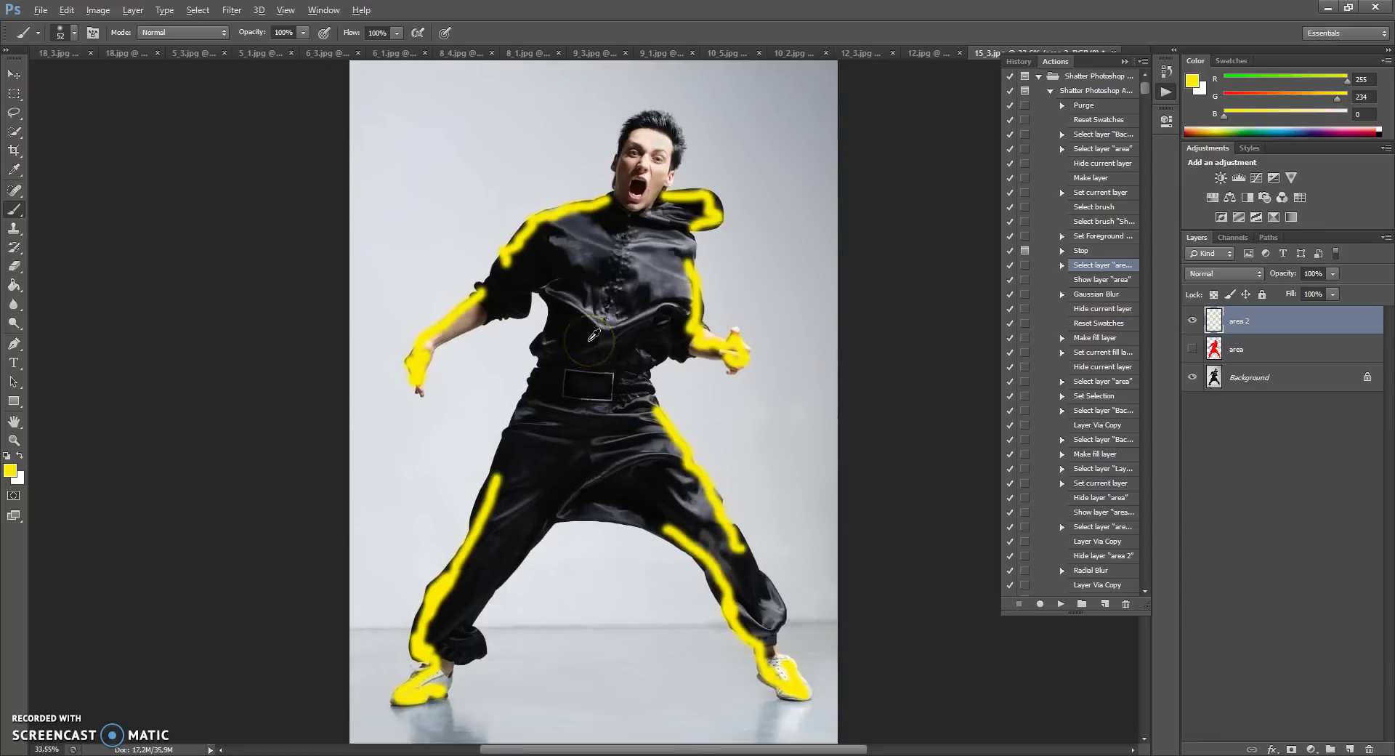
left_click(1061, 605)
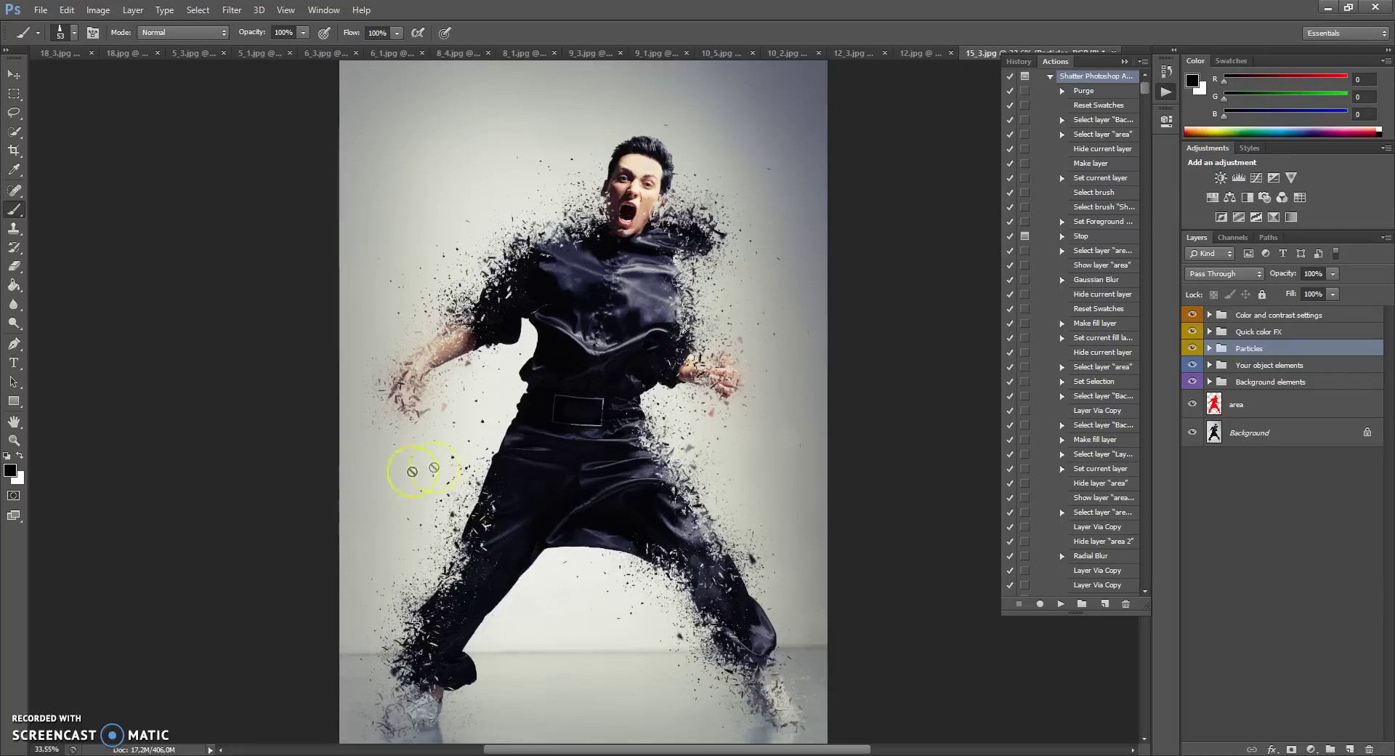
left_click(1125, 61)
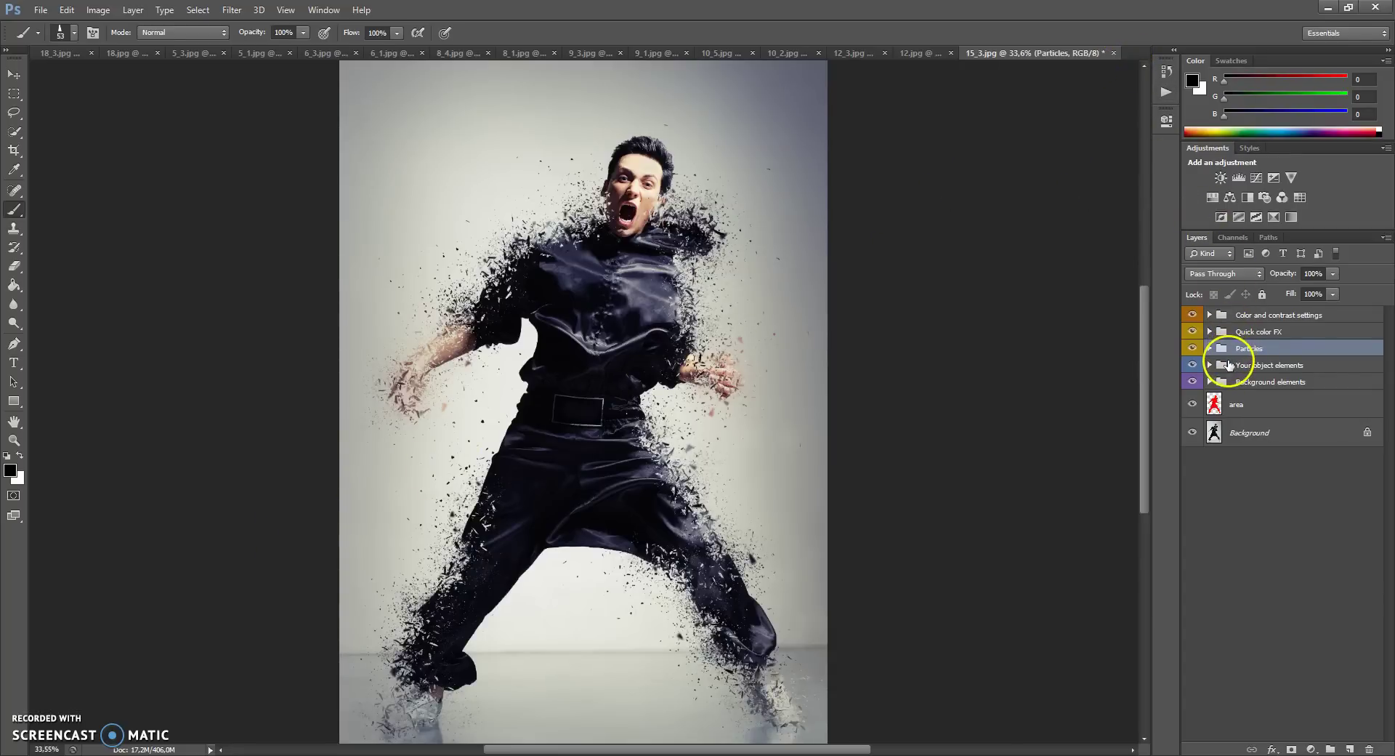
Step: Hide the Particles, Quick color FX and Color and contrast settings groups and show them again one by one to compare their effect
left_click_drag(1192, 349, 1279, 383)
left_click(1192, 365)
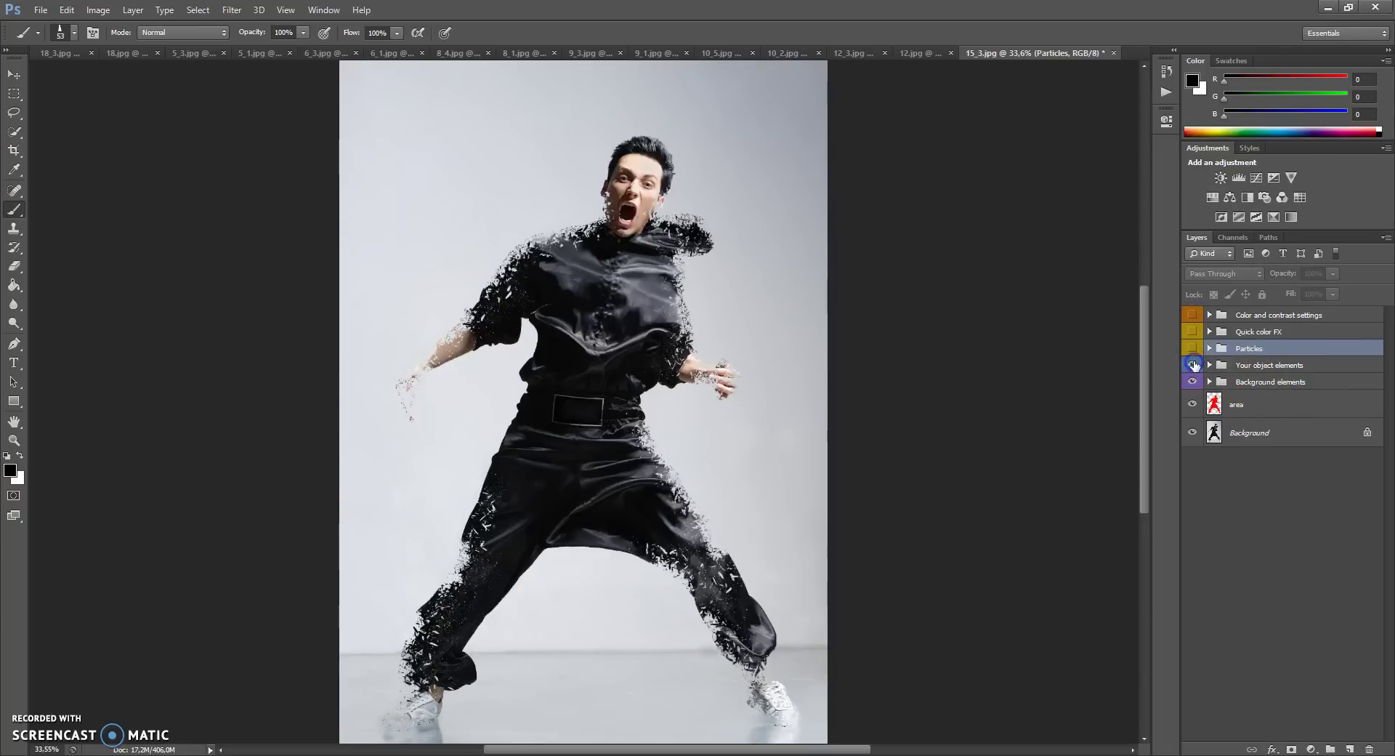
left_click(1192, 349)
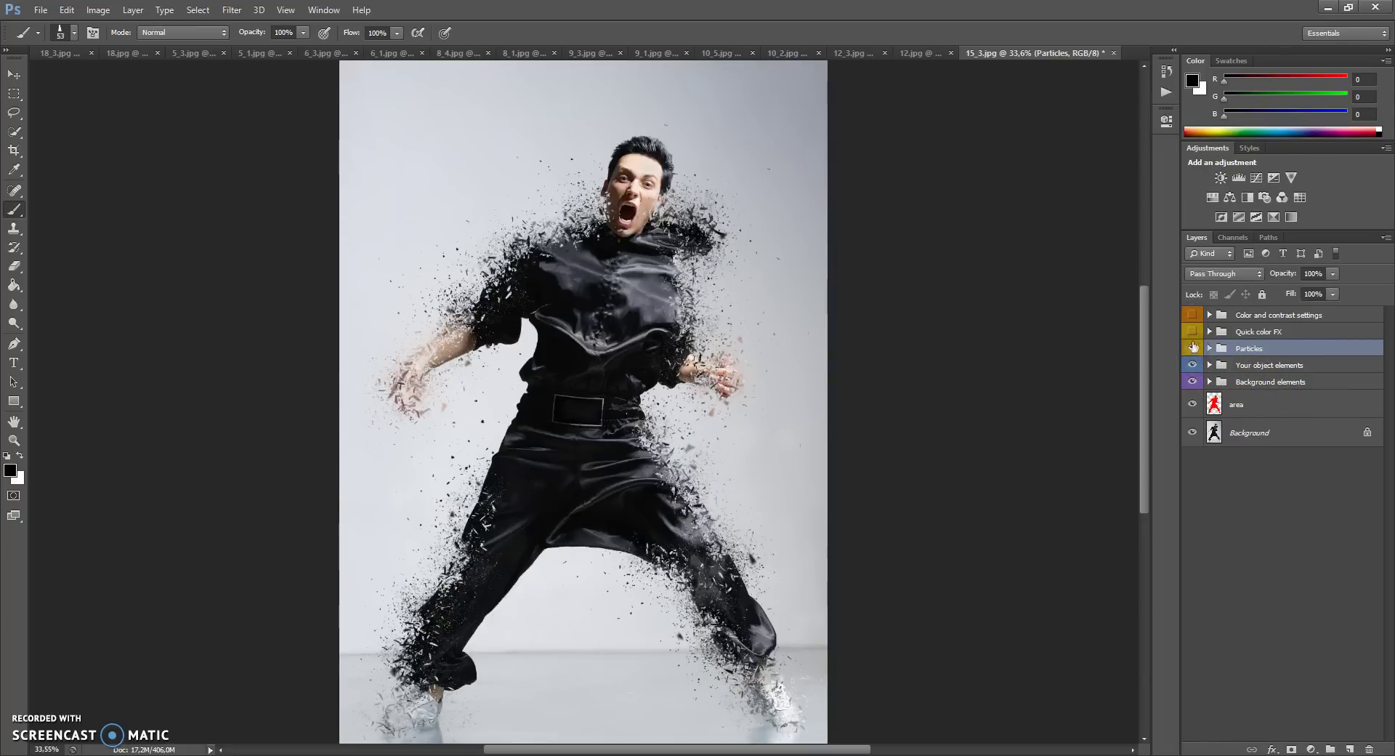
left_click(1192, 332)
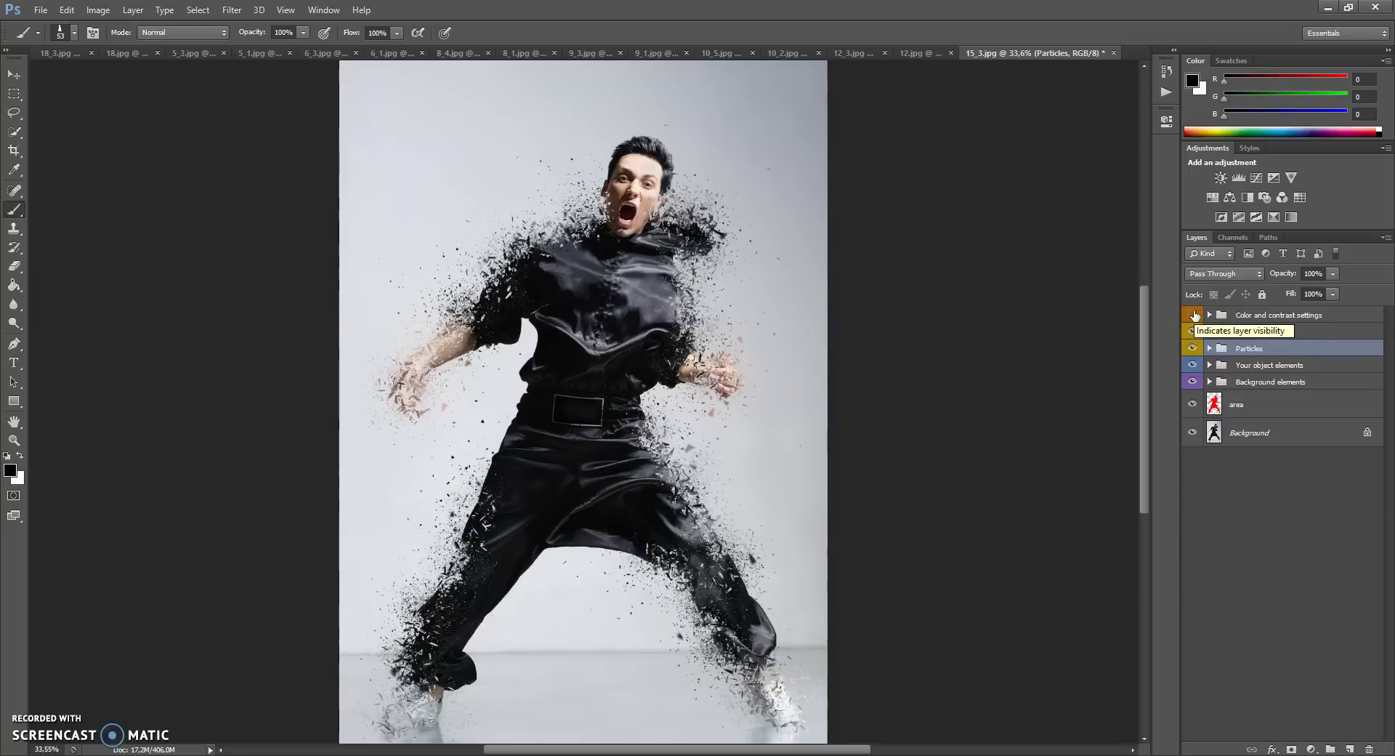
left_click(1192, 315)
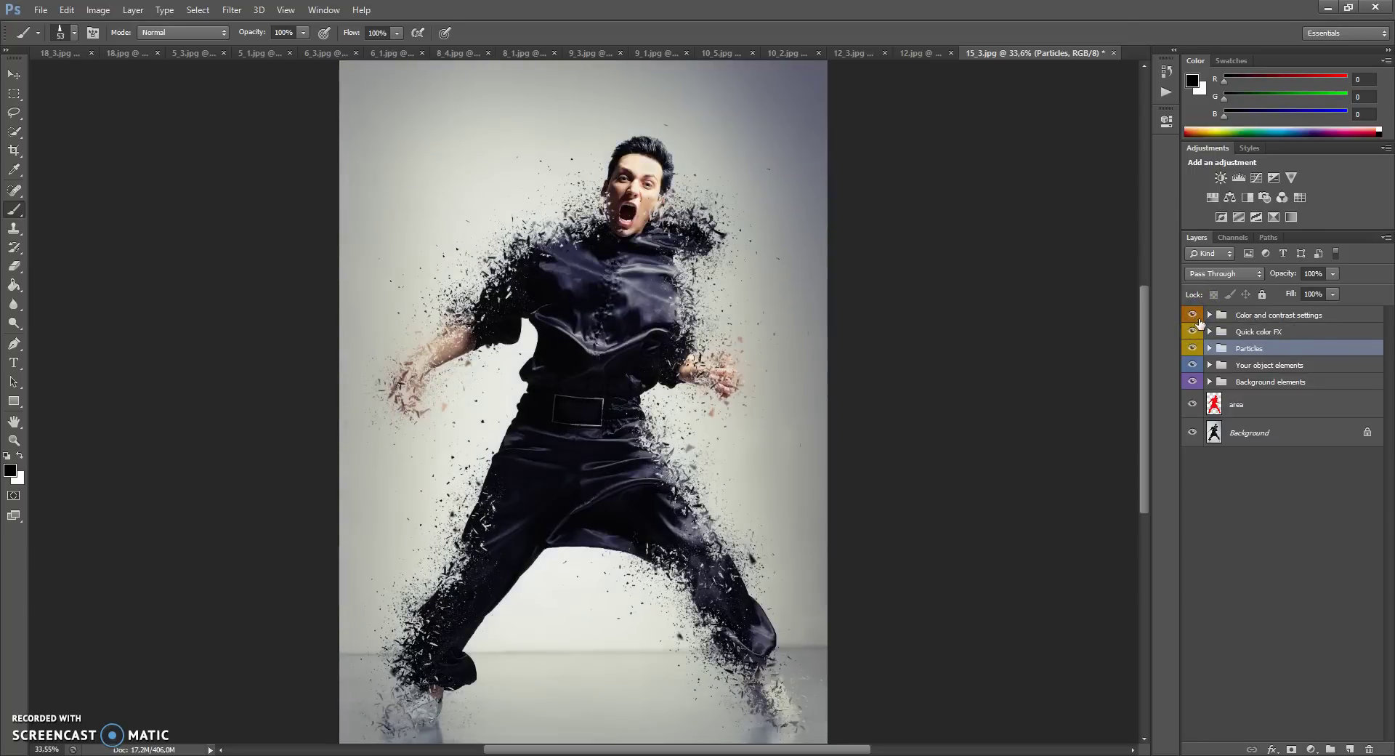
Step: Expand the Background elements group, select "Background without your object", and hide the Particles and Your object elements groups
left_click(1210, 382)
left_click(1210, 382)
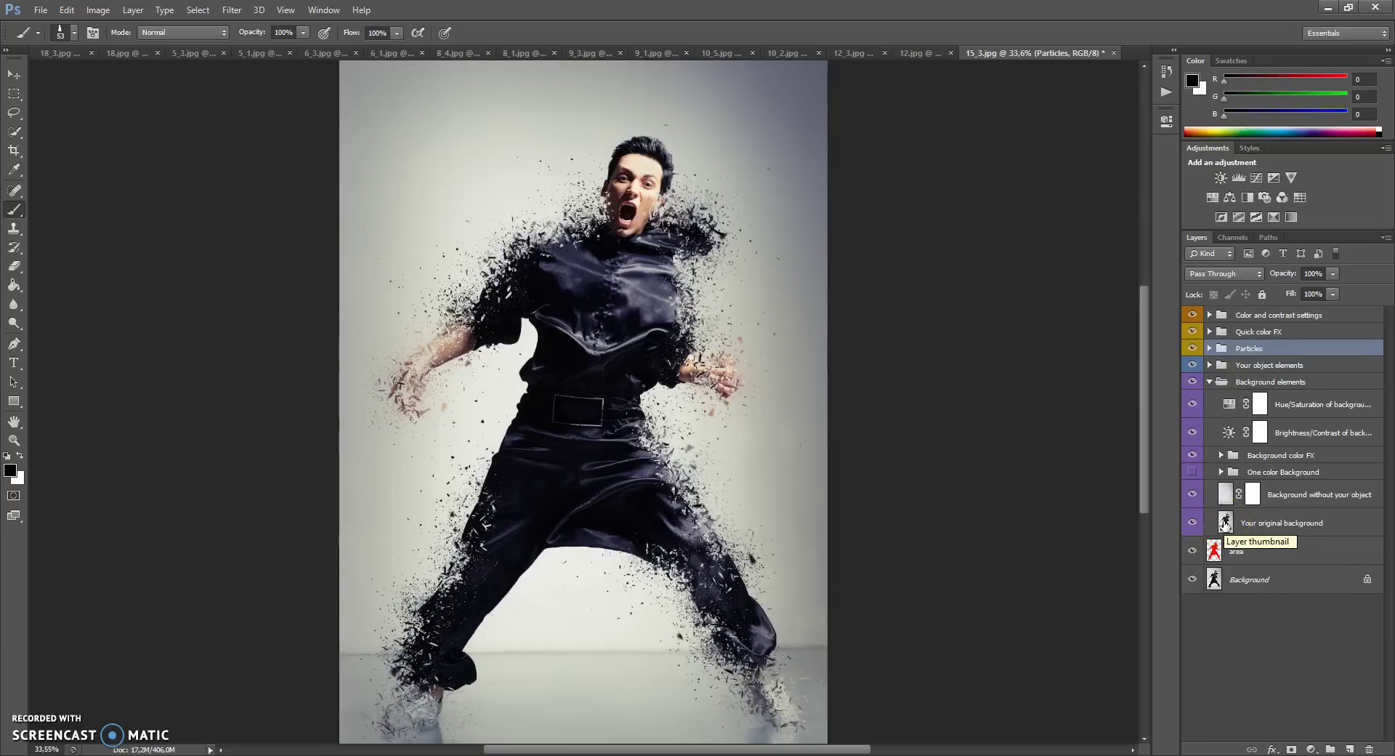
left_click(1225, 523)
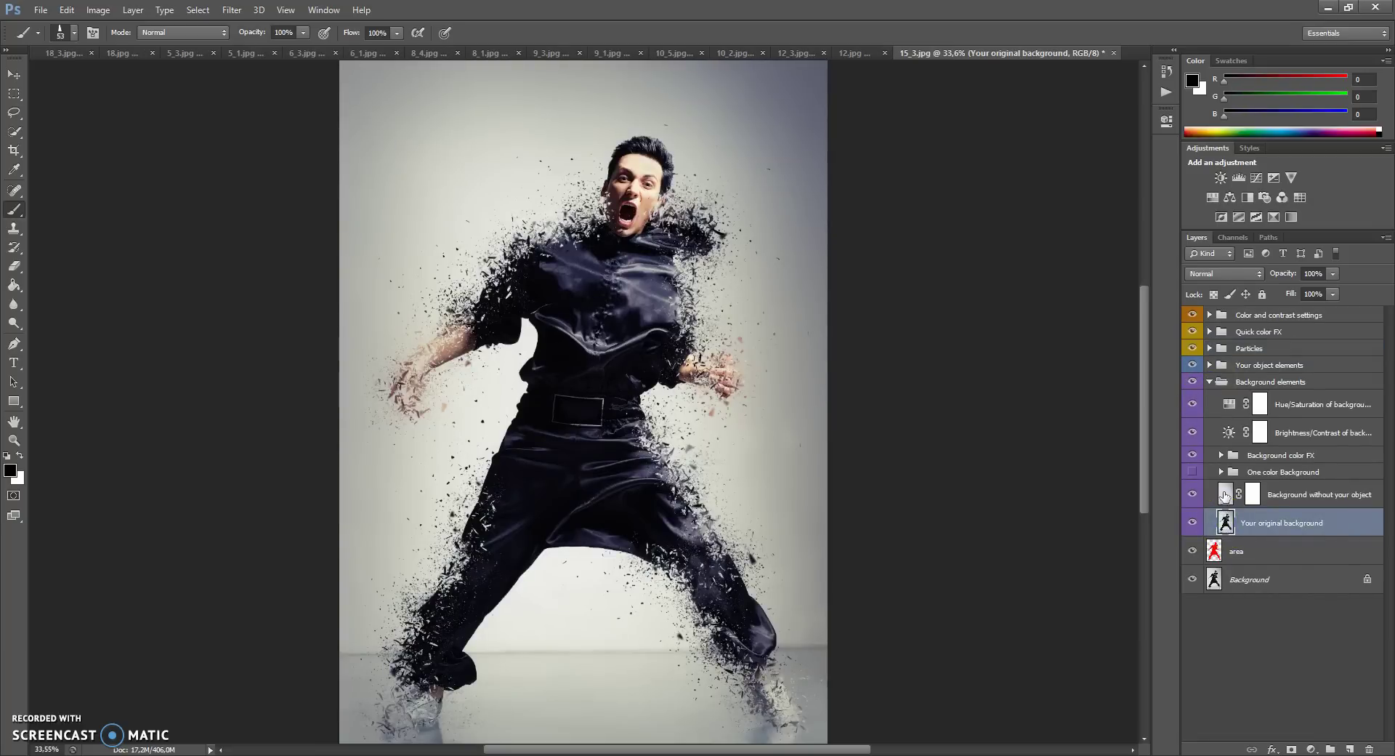
left_click(1225, 496)
left_click_drag(1225, 497, 1193, 349)
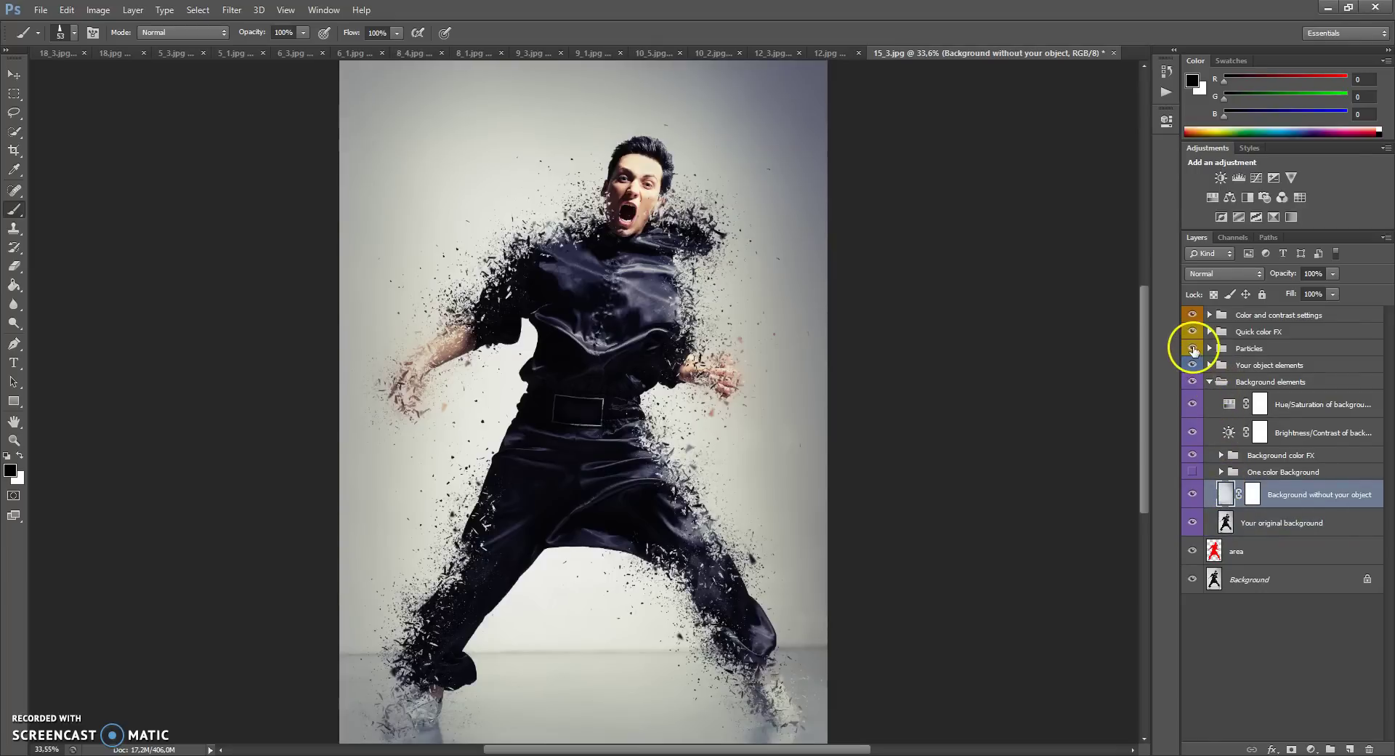
left_click(1193, 349)
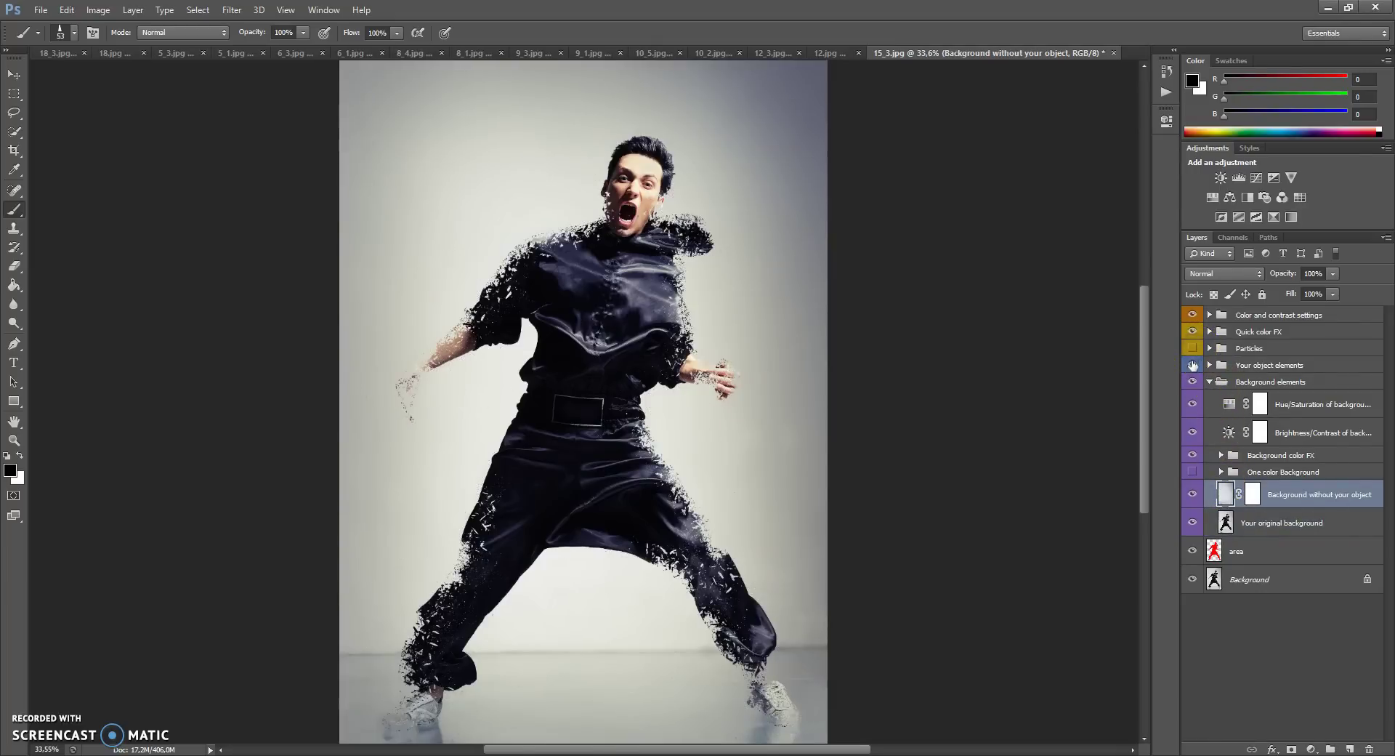
left_click(1192, 365)
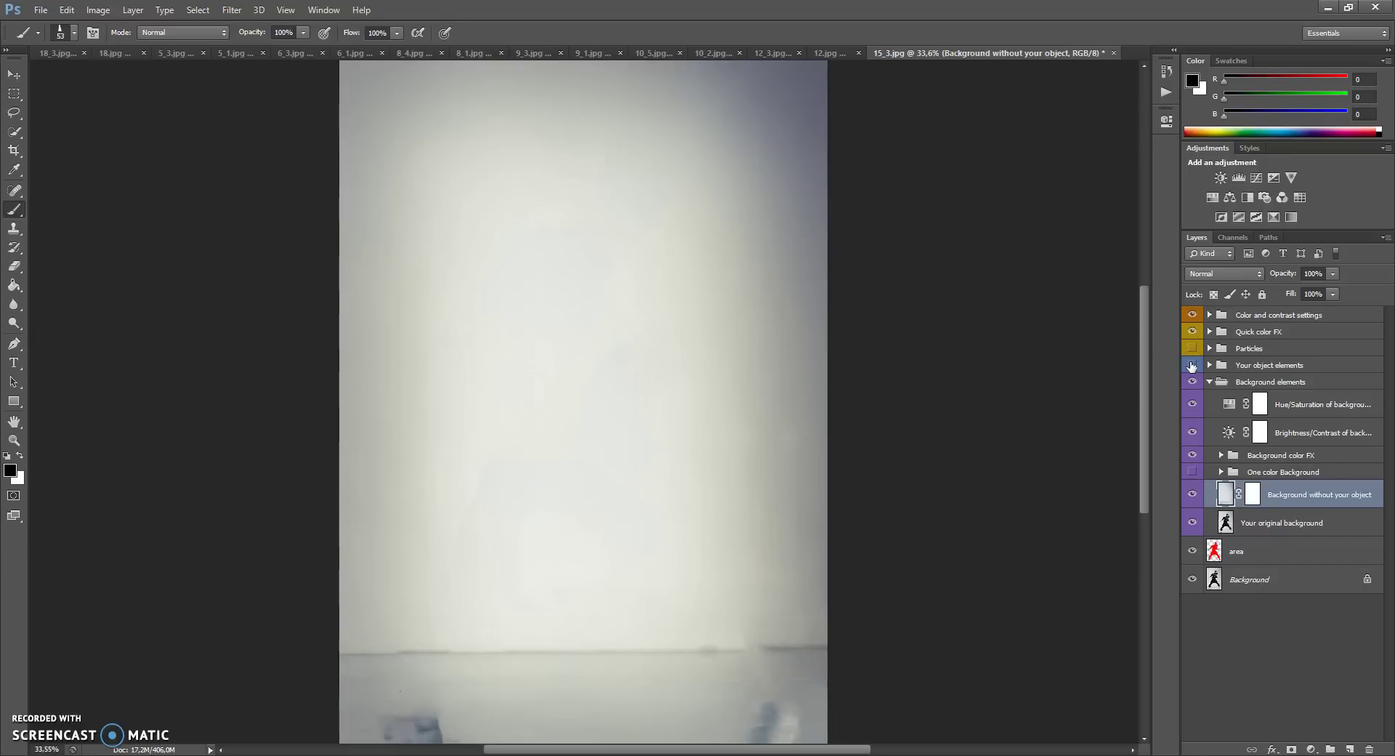
Step: Paint black on the "Background without your object" mask with a soft 152 px brush over the dancer's head, shoulders and upper arm
left_click(1251, 494)
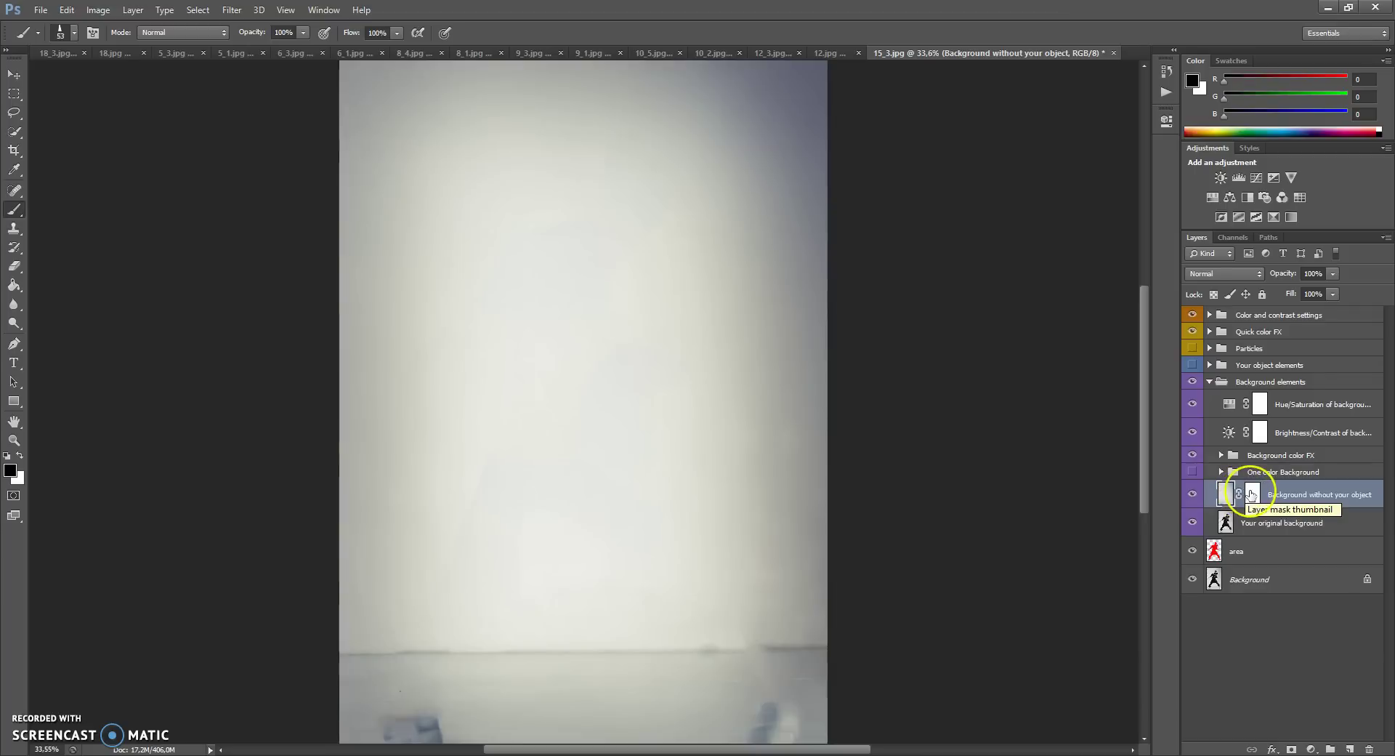
left_click(1252, 496)
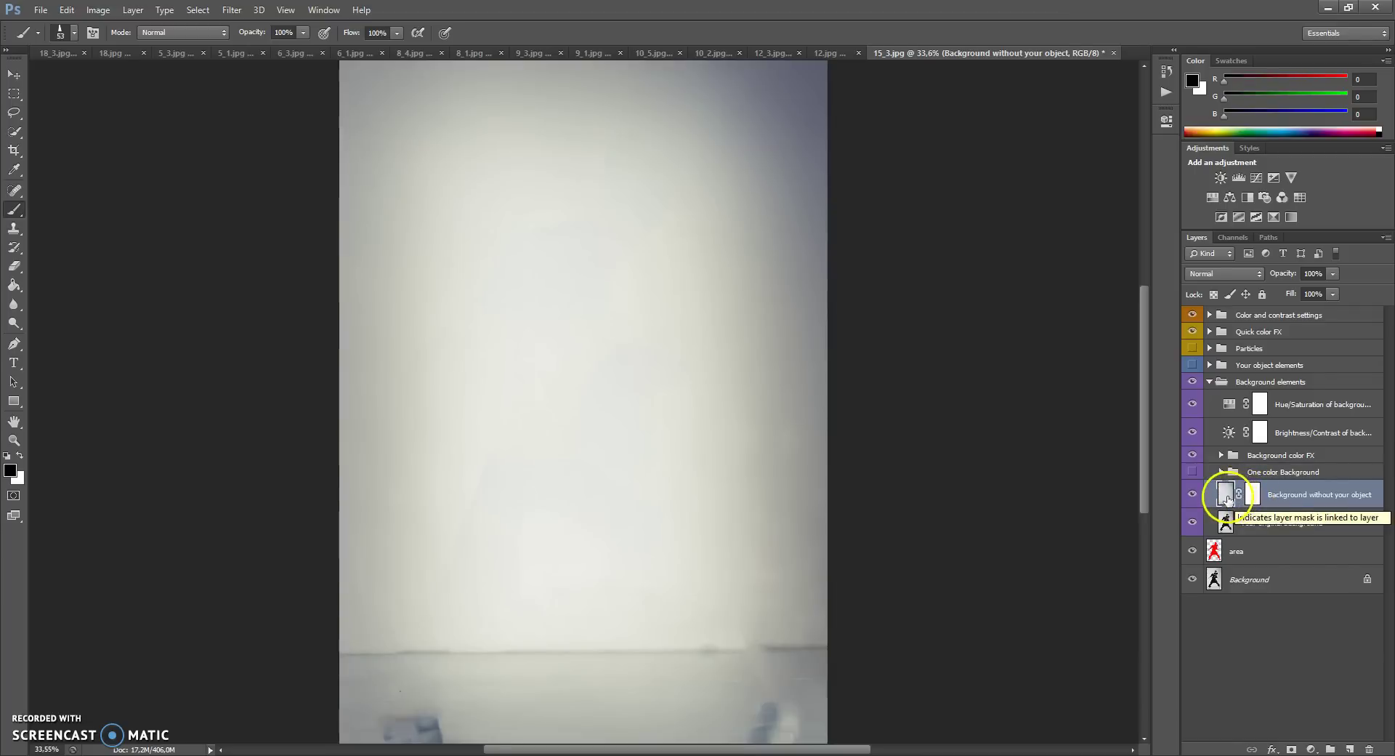
left_click(1252, 496)
key("x")
right_click(571, 332)
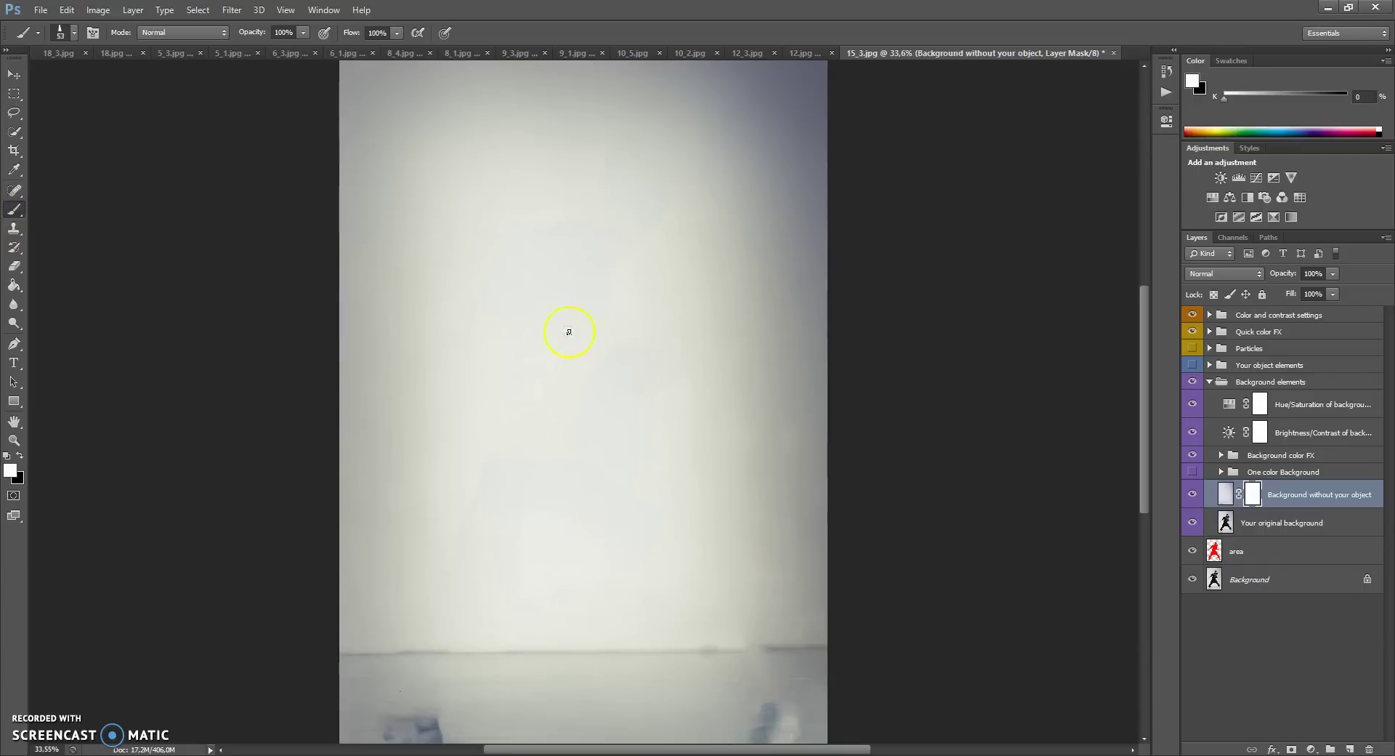
left_click(690, 434)
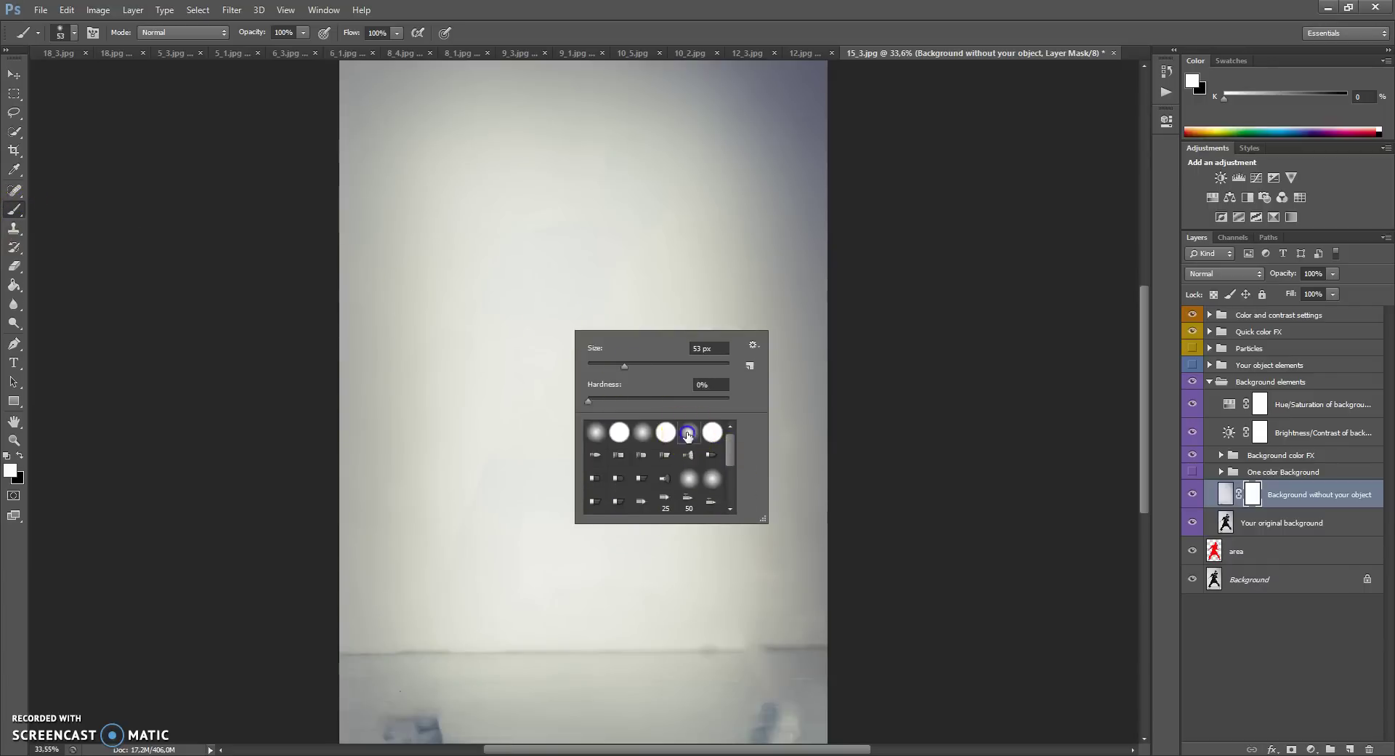
left_click(689, 433)
left_click(20, 455)
left_click(19, 455)
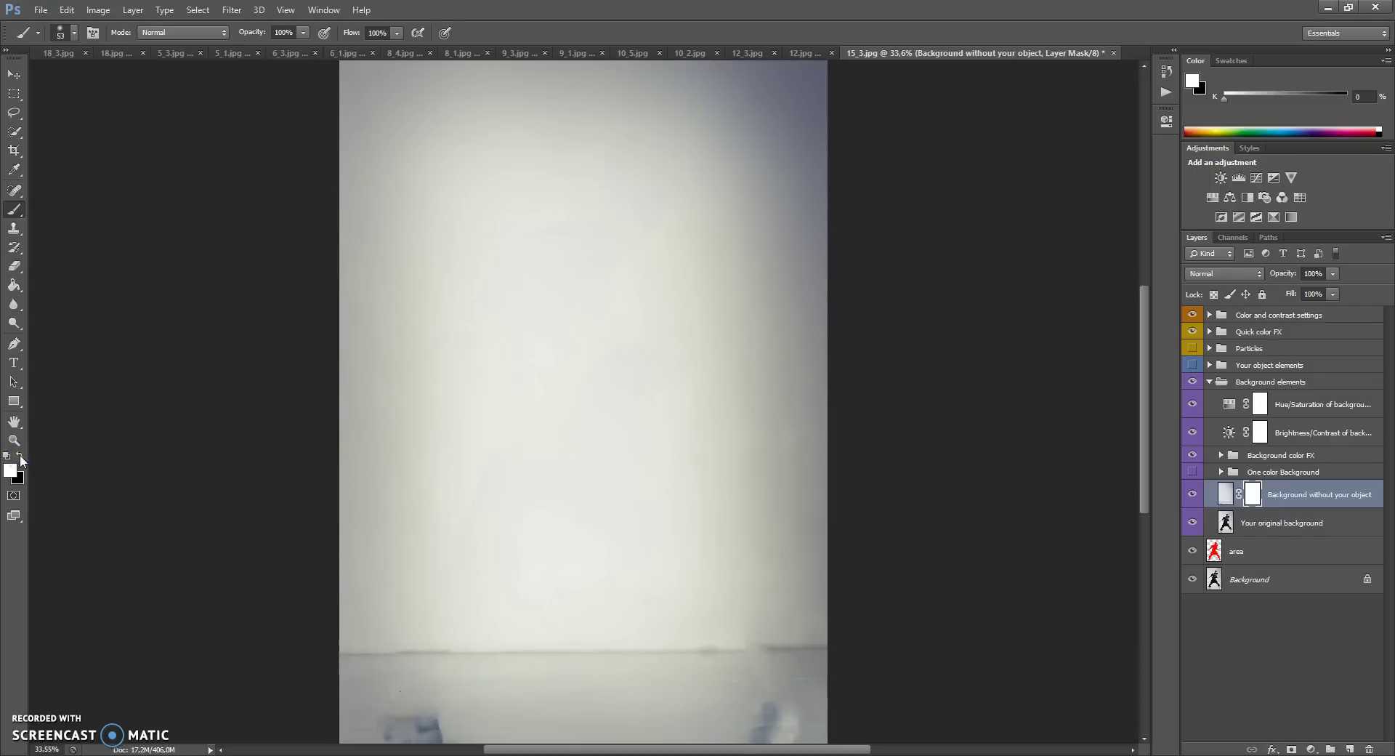
left_click(19, 455)
scroll(571, 288, "up", 2)
right_click(580, 283)
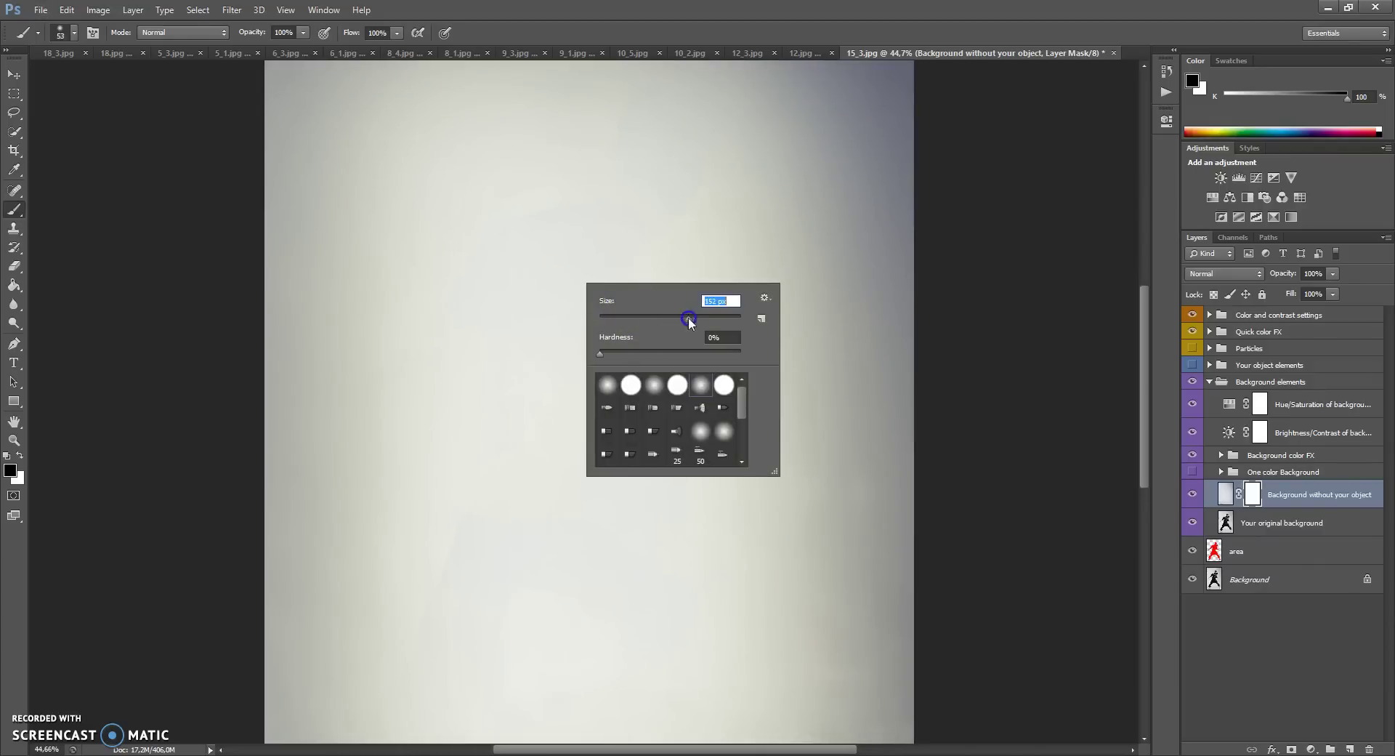
mouse_move(739, 196)
left_mouse_down()
mouse_move(634, 264)
mouse_move(700, 271)
mouse_move(815, 234)
mouse_move(773, 189)
mouse_move(702, 187)
mouse_move(642, 150)
mouse_move(699, 111)
mouse_move(662, 172)
mouse_move(564, 174)
mouse_move(531, 222)
mouse_move(489, 240)
mouse_move(503, 233)
mouse_move(471, 269)
left_mouse_up()
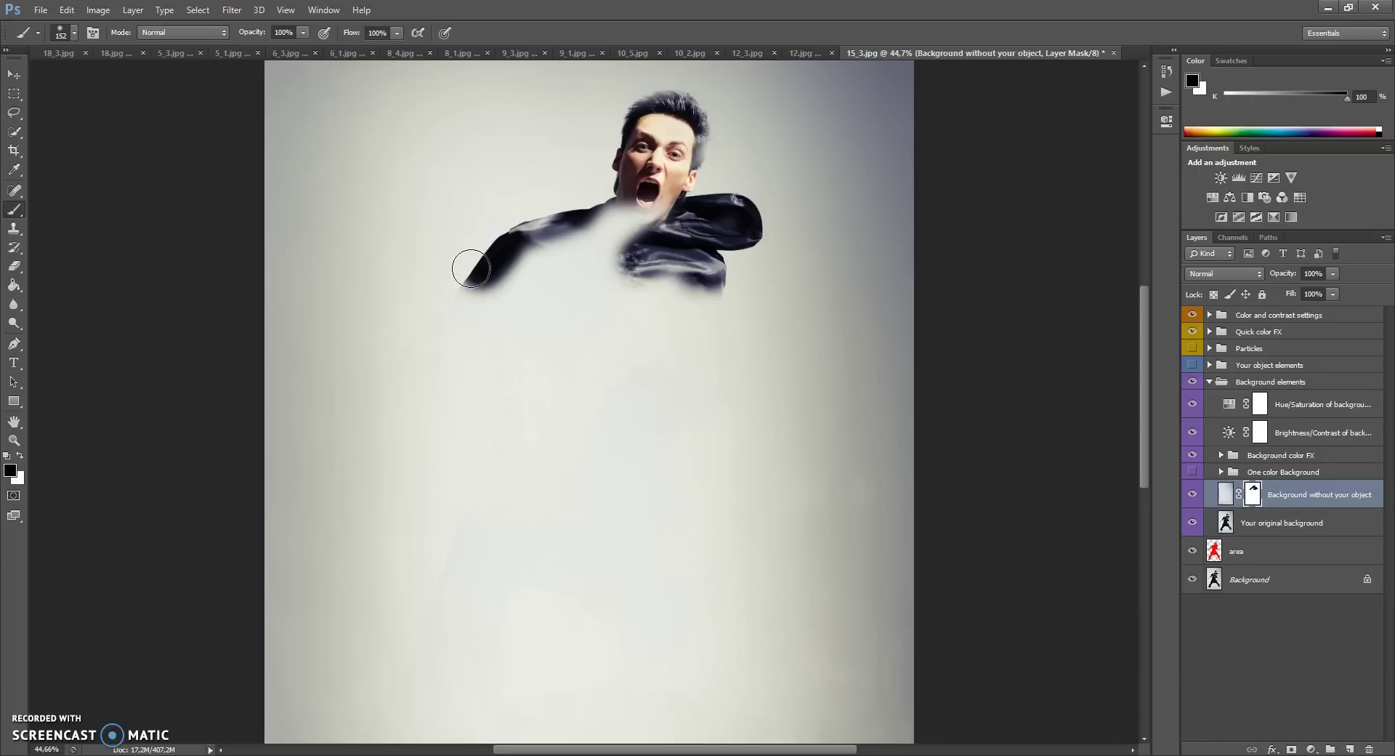
Step: Paint white on the same mask to cover the dancer again, enlarging the brush to 401 px
left_click(21, 456)
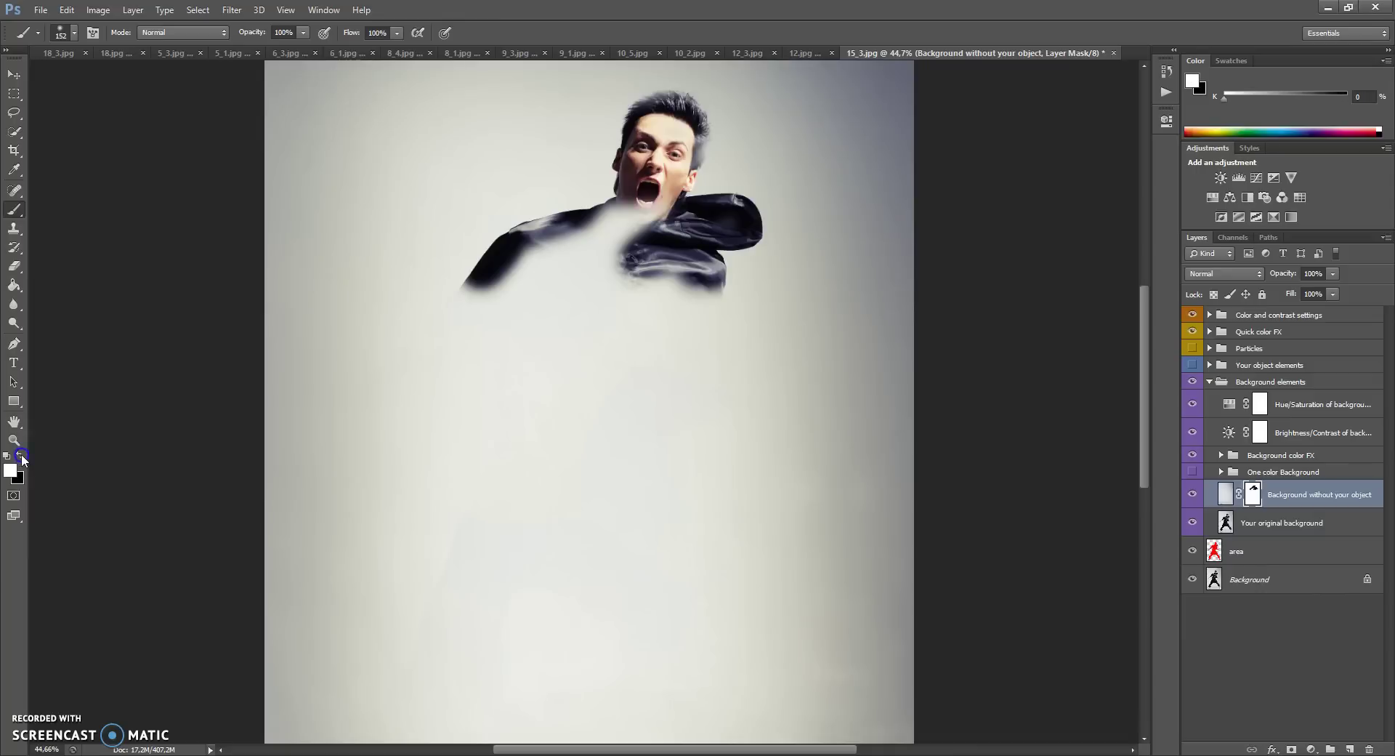
mouse_move(535, 286)
left_mouse_down()
mouse_move(547, 258)
mouse_move(459, 296)
mouse_move(459, 274)
mouse_move(617, 188)
mouse_move(613, 168)
mouse_move(639, 134)
mouse_move(626, 133)
mouse_move(655, 201)
mouse_move(689, 144)
mouse_move(641, 174)
mouse_move(645, 303)
mouse_move(667, 260)
mouse_move(736, 274)
mouse_move(698, 293)
mouse_move(772, 260)
mouse_move(744, 209)
mouse_move(713, 190)
mouse_move(665, 254)
mouse_move(736, 253)
mouse_move(616, 231)
mouse_move(709, 134)
mouse_move(628, 148)
mouse_move(646, 143)
mouse_move(581, 201)
mouse_move(523, 226)
mouse_move(645, 281)
left_mouse_up()
scroll(648, 281, "down", 2)
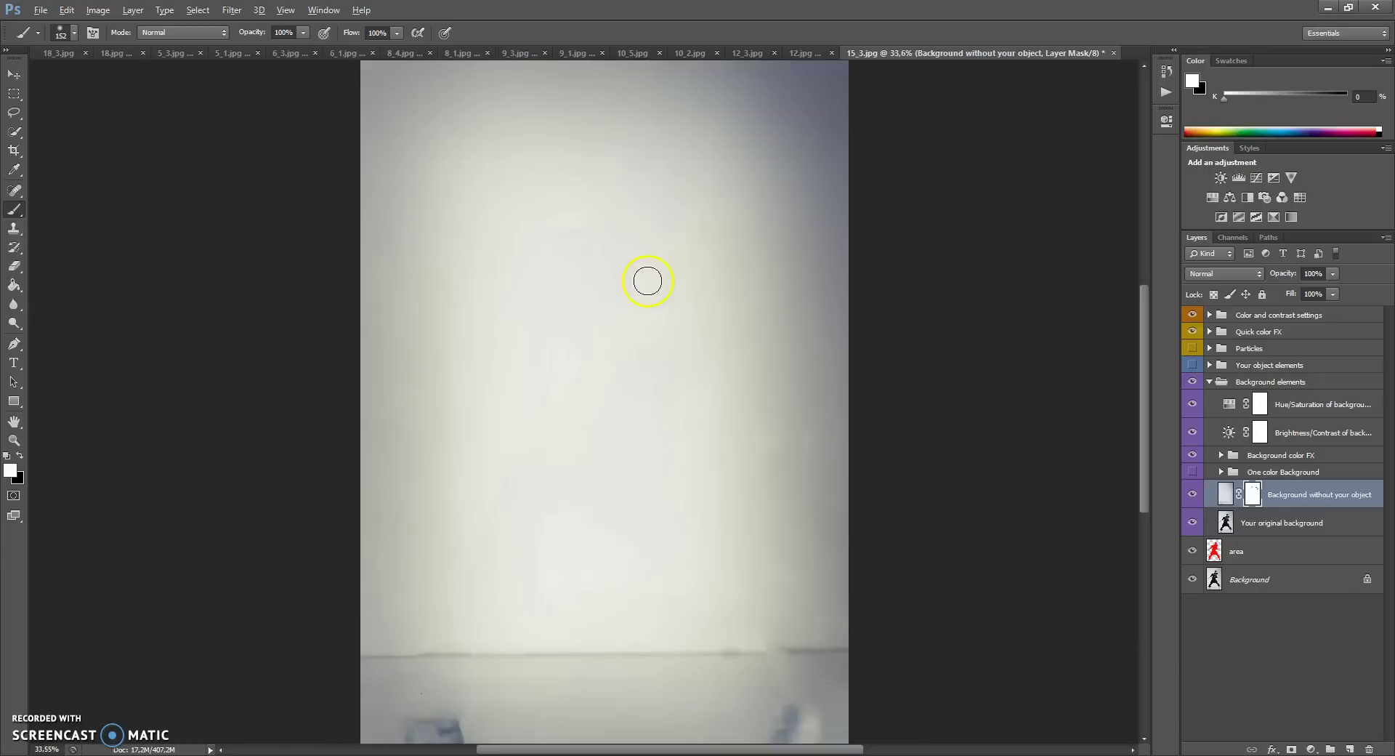
key("bracketright")
key("bracketright")
key("bracketright")
key("bracketright")
key("bracketright")
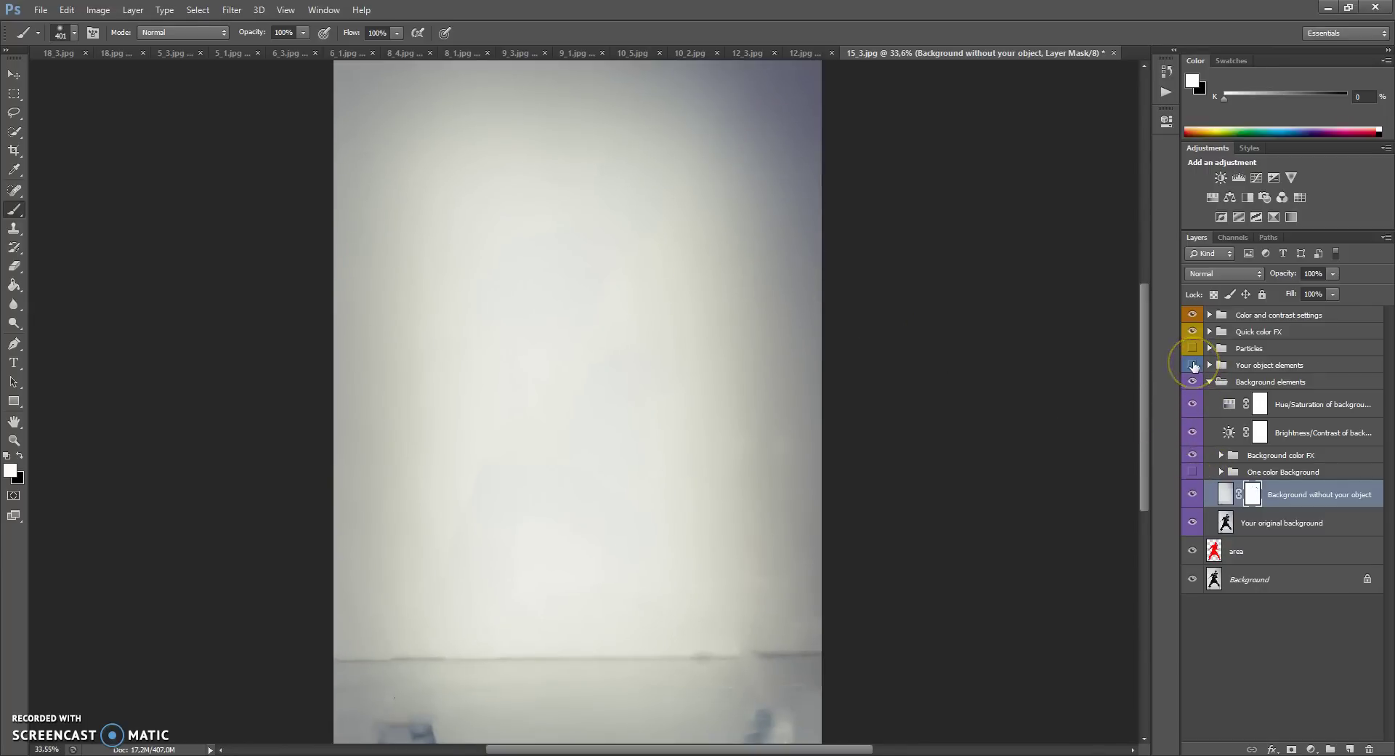
Step: Activate the Move tool and show the Your object elements and Particles groups again
left_click(15, 73)
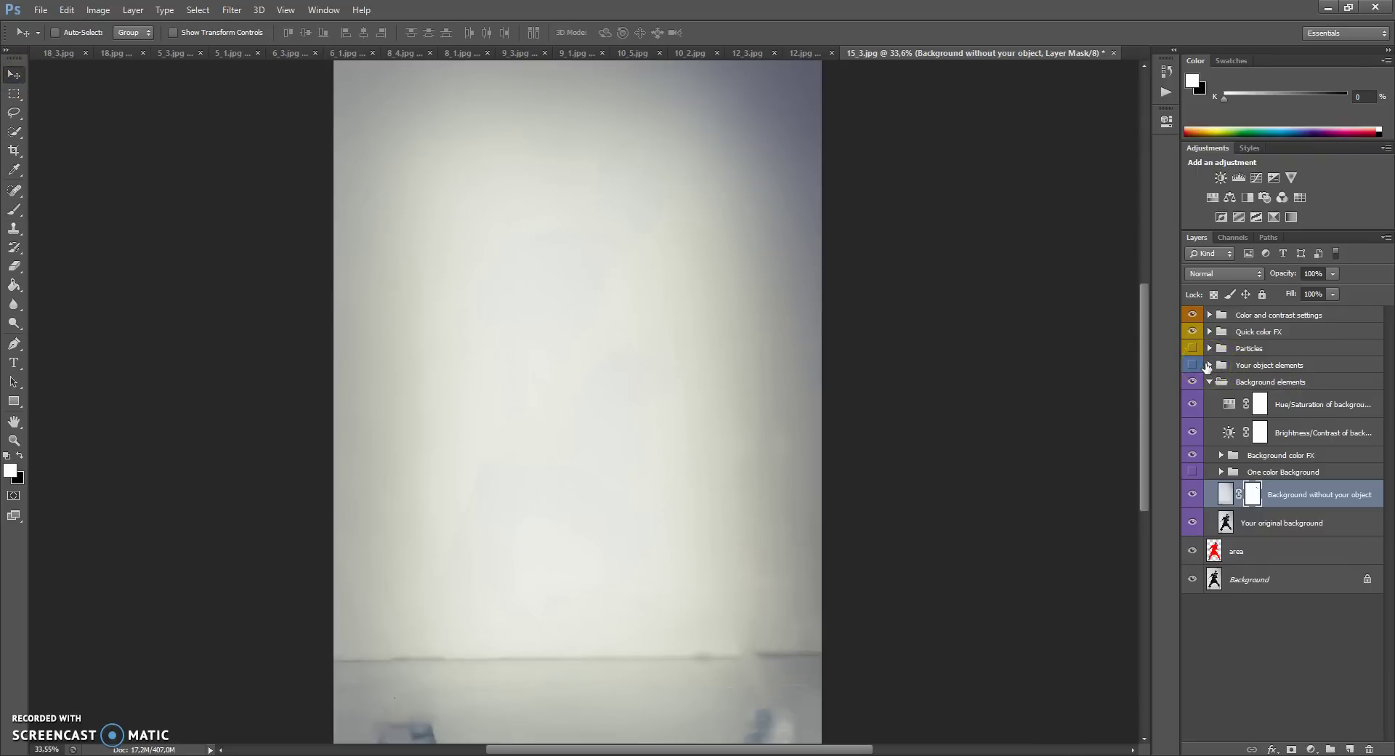
left_click(1192, 364)
left_click(1192, 348)
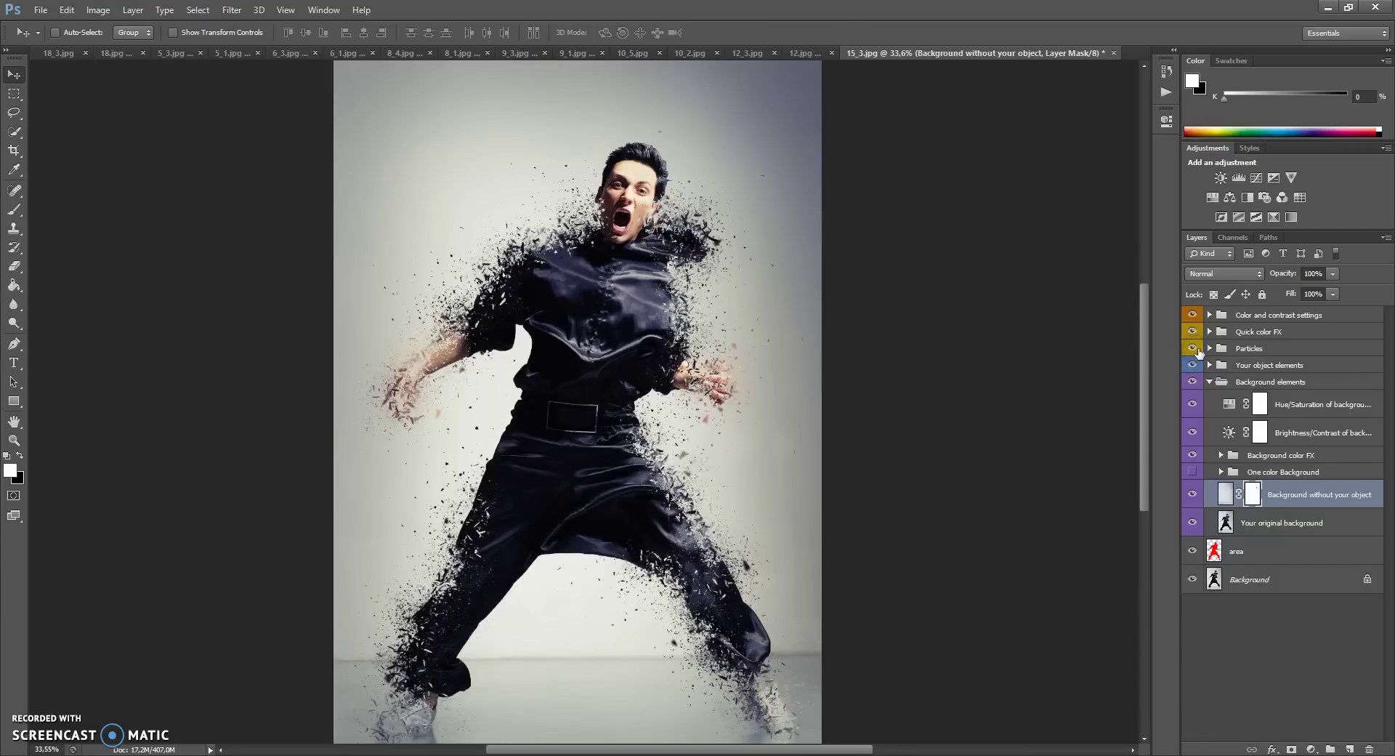
Step: Turn on the One color Background group and set its Background color layer to orange ff6c00
left_click(1224, 495)
left_click(1192, 471)
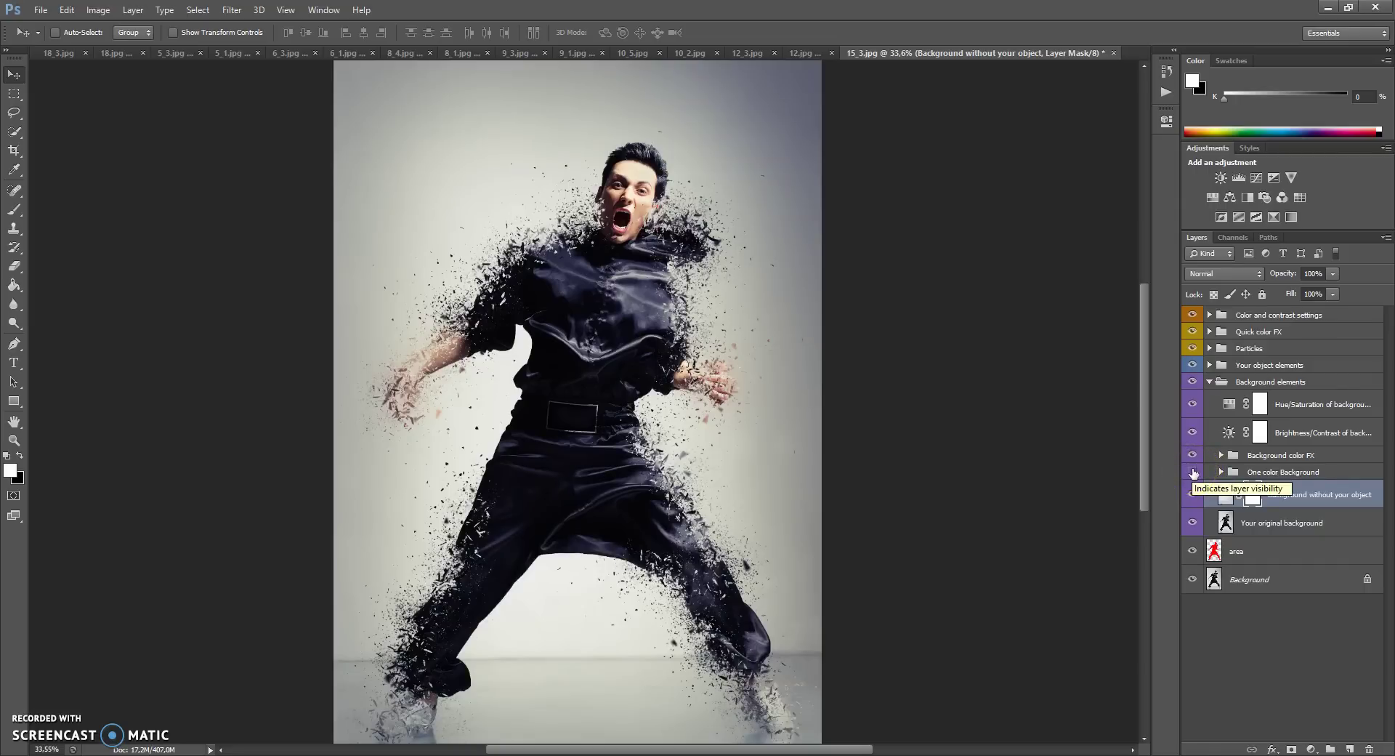
left_click(1193, 471)
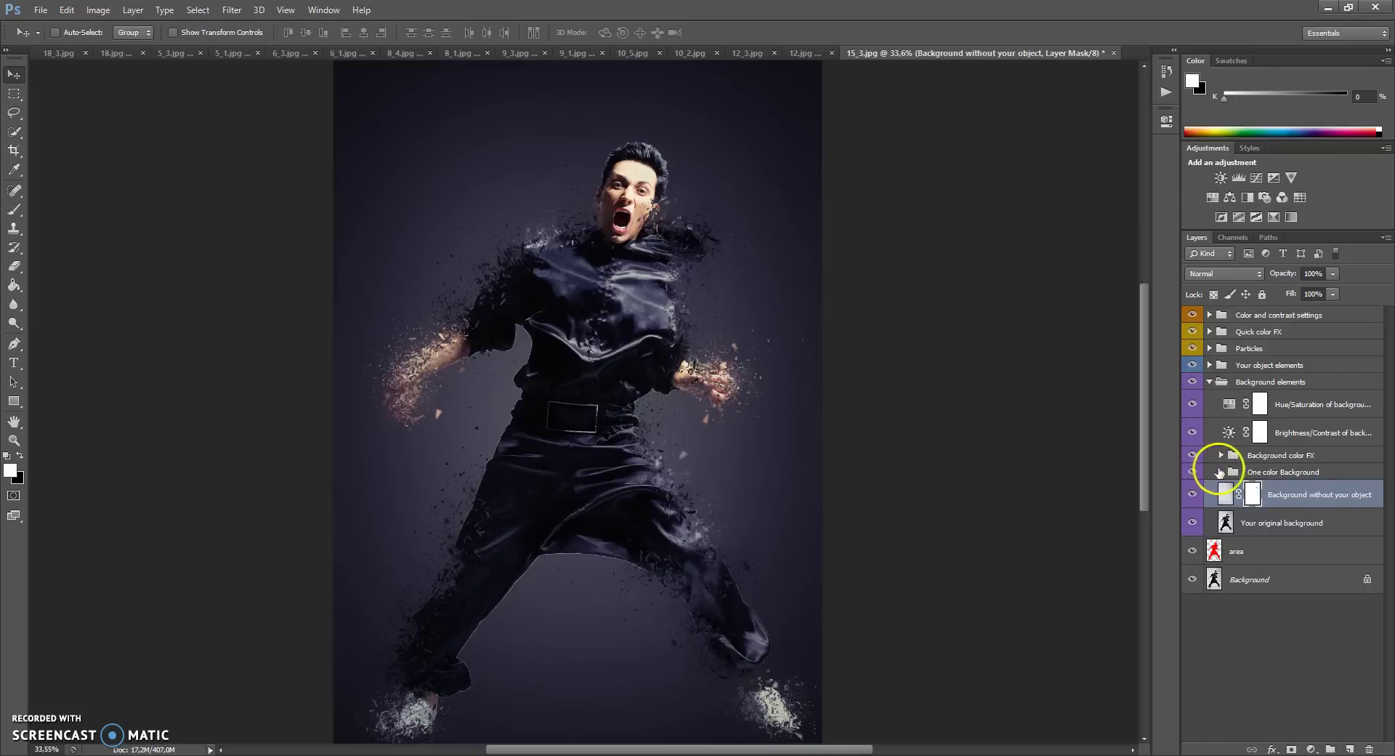
left_click(1222, 472)
left_click_drag(1228, 473, 1243, 519)
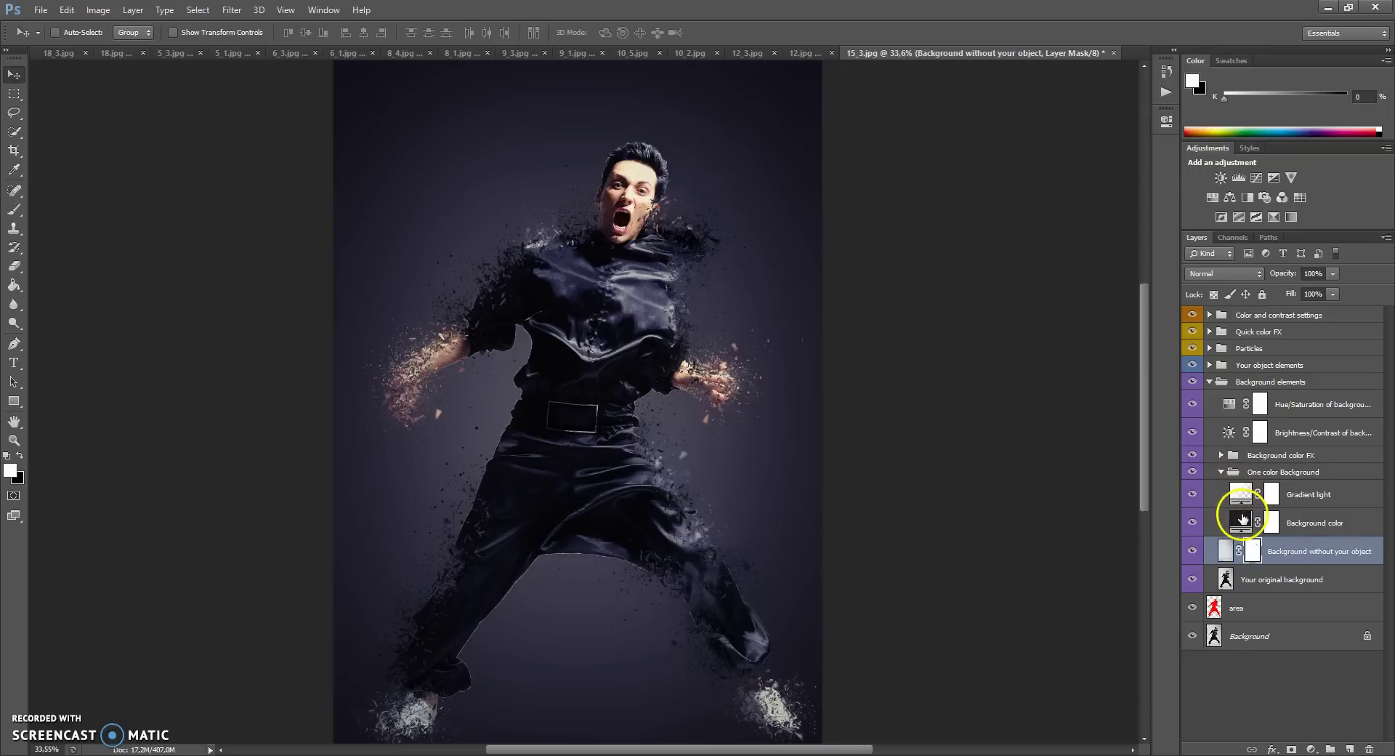
double_click(1243, 519)
mouse_move(903, 283)
left_mouse_down()
mouse_move(902, 270)
mouse_move(898, 299)
left_mouse_up()
left_click_drag(847, 286, 882, 252)
left_click_drag(899, 300, 901, 425)
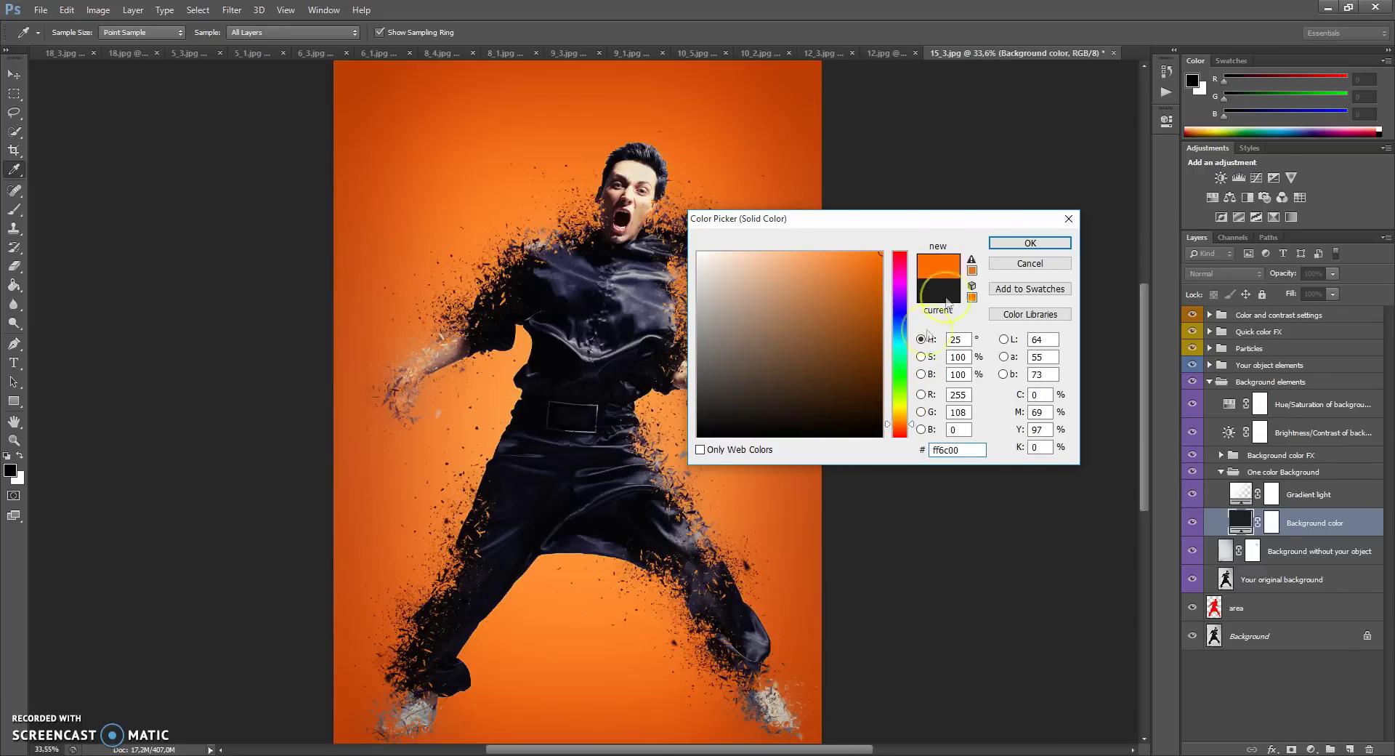
left_click(1030, 243)
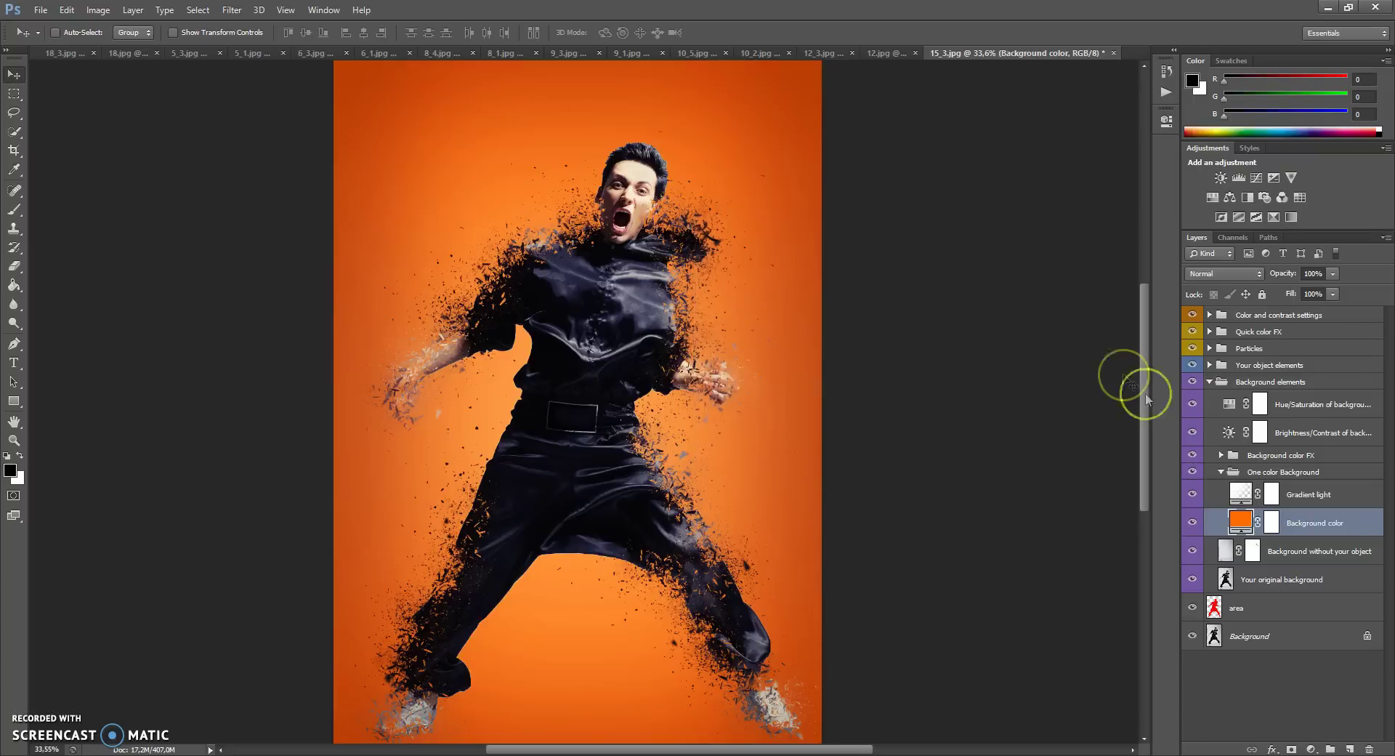
Step: Set the Gradient light layer's opacity to 65%, rescale and reposition its radial gradient behind the dancer, and collapse the One color Background group
left_click(1240, 494)
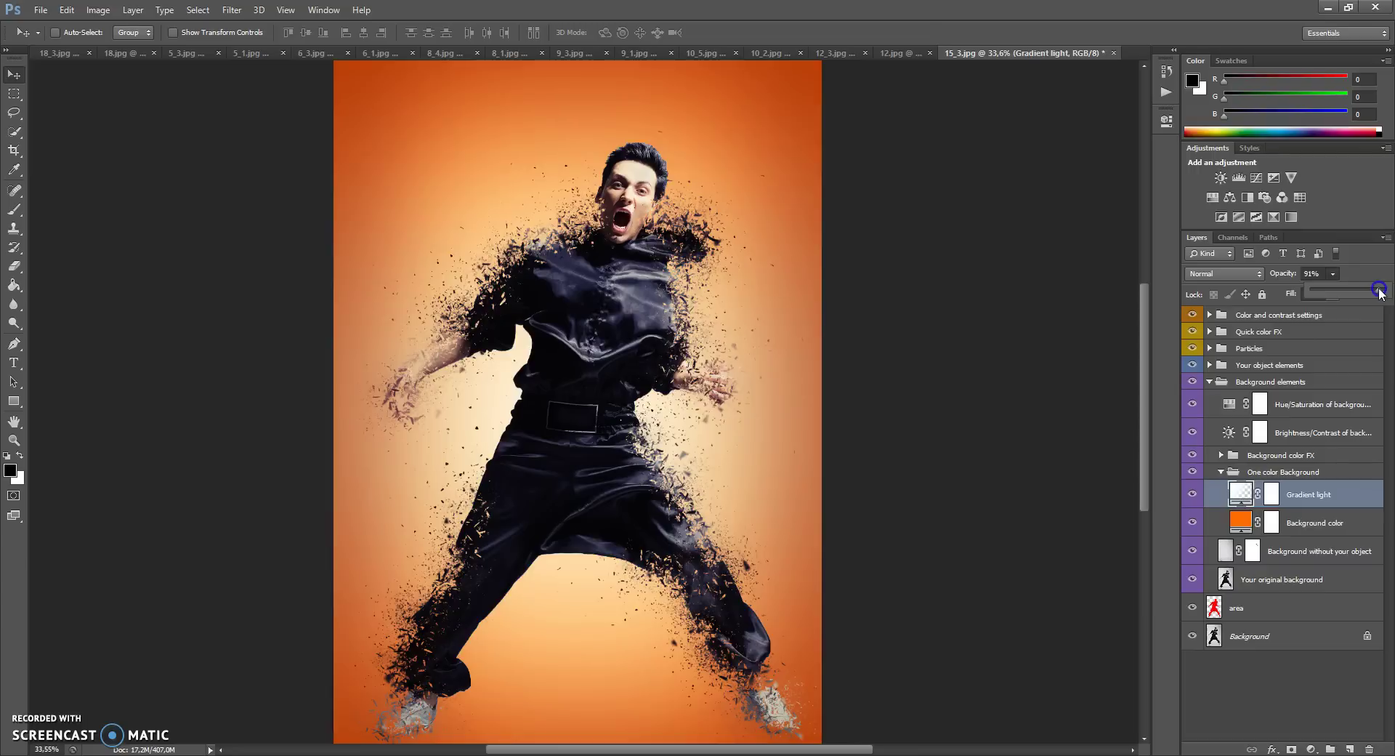
left_click_drag(1375, 291, 1378, 290)
double_click(1240, 494)
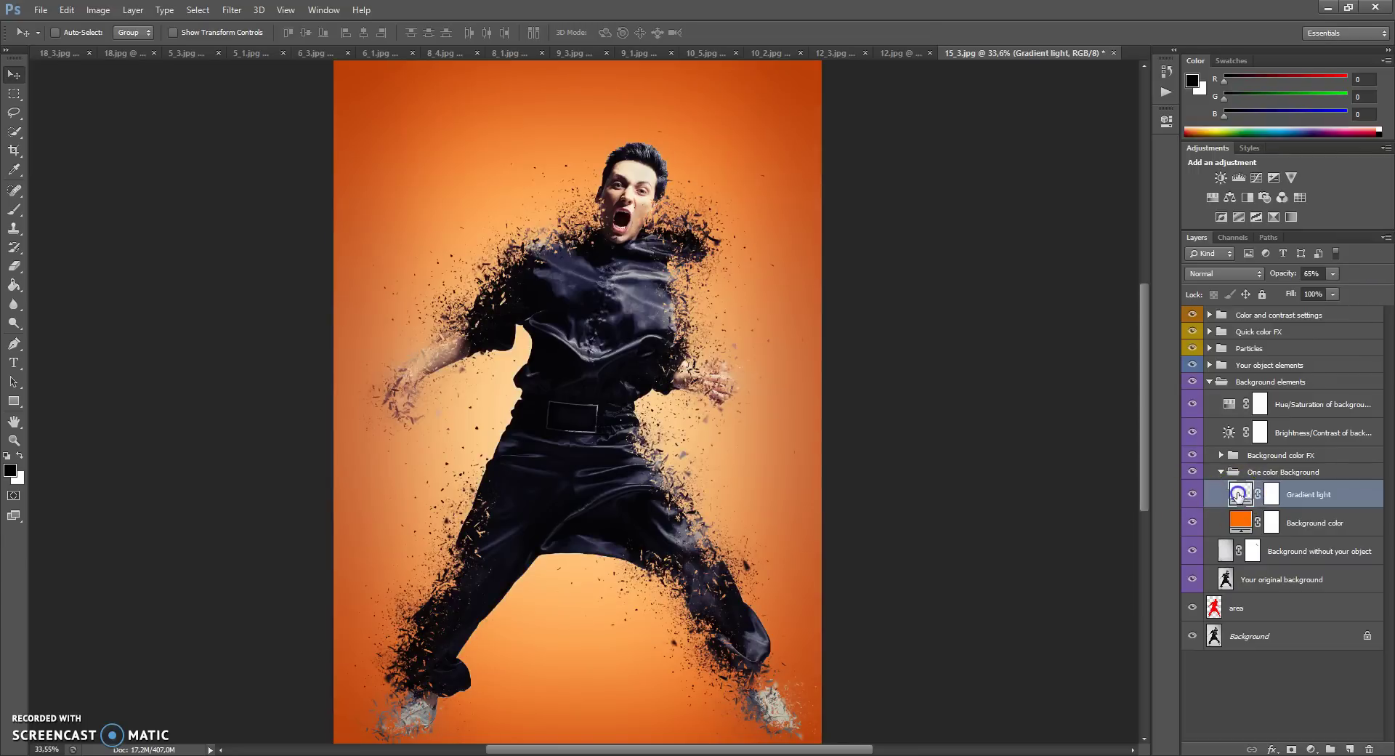
left_click_drag(669, 307, 688, 327)
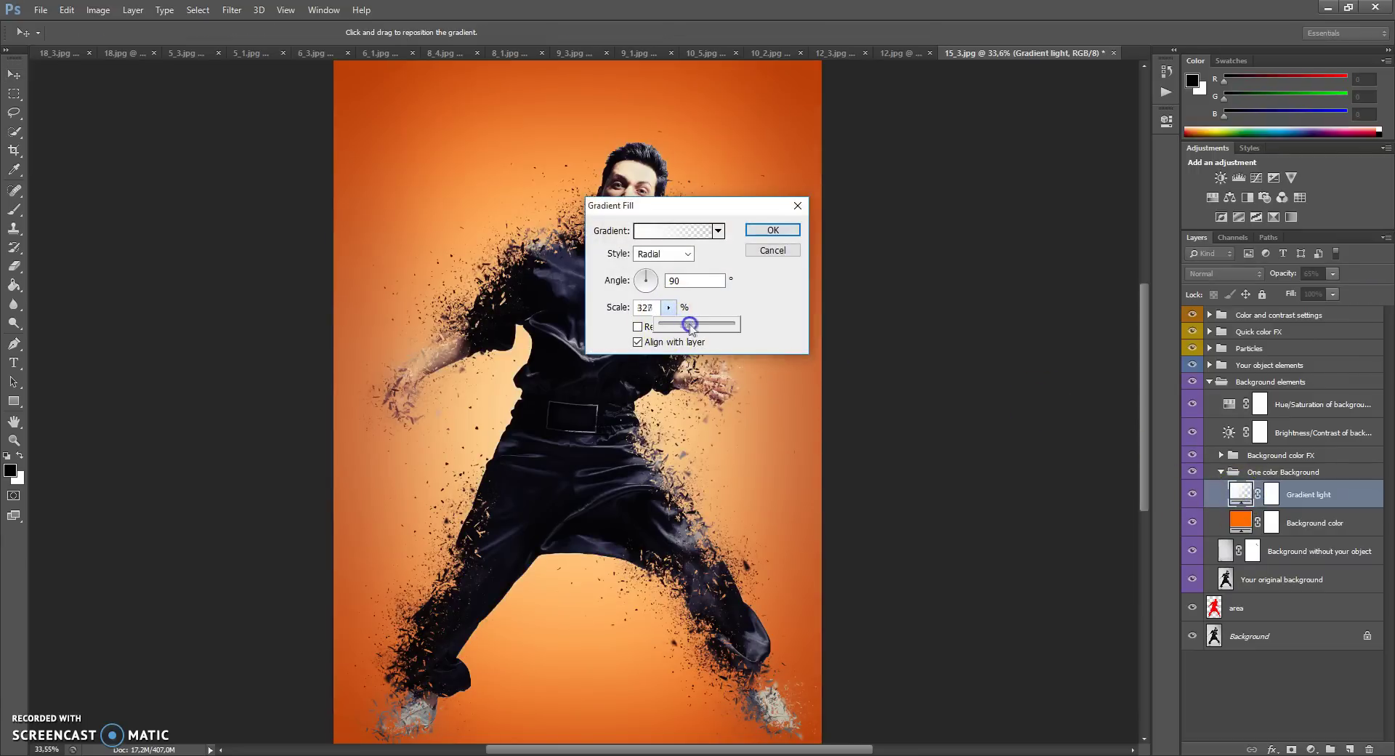
left_click_drag(676, 327, 664, 326)
left_click_drag(549, 274, 590, 272)
left_click(758, 234)
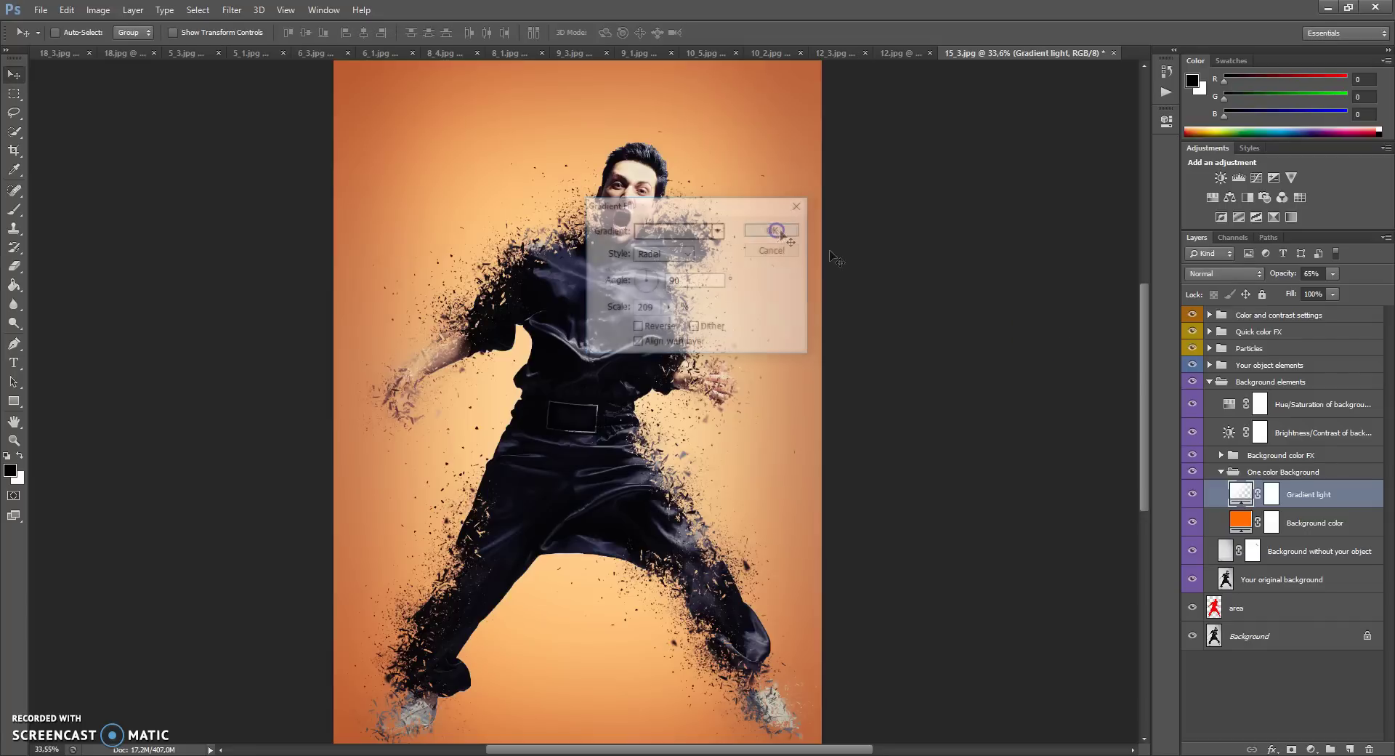
left_click(1219, 471)
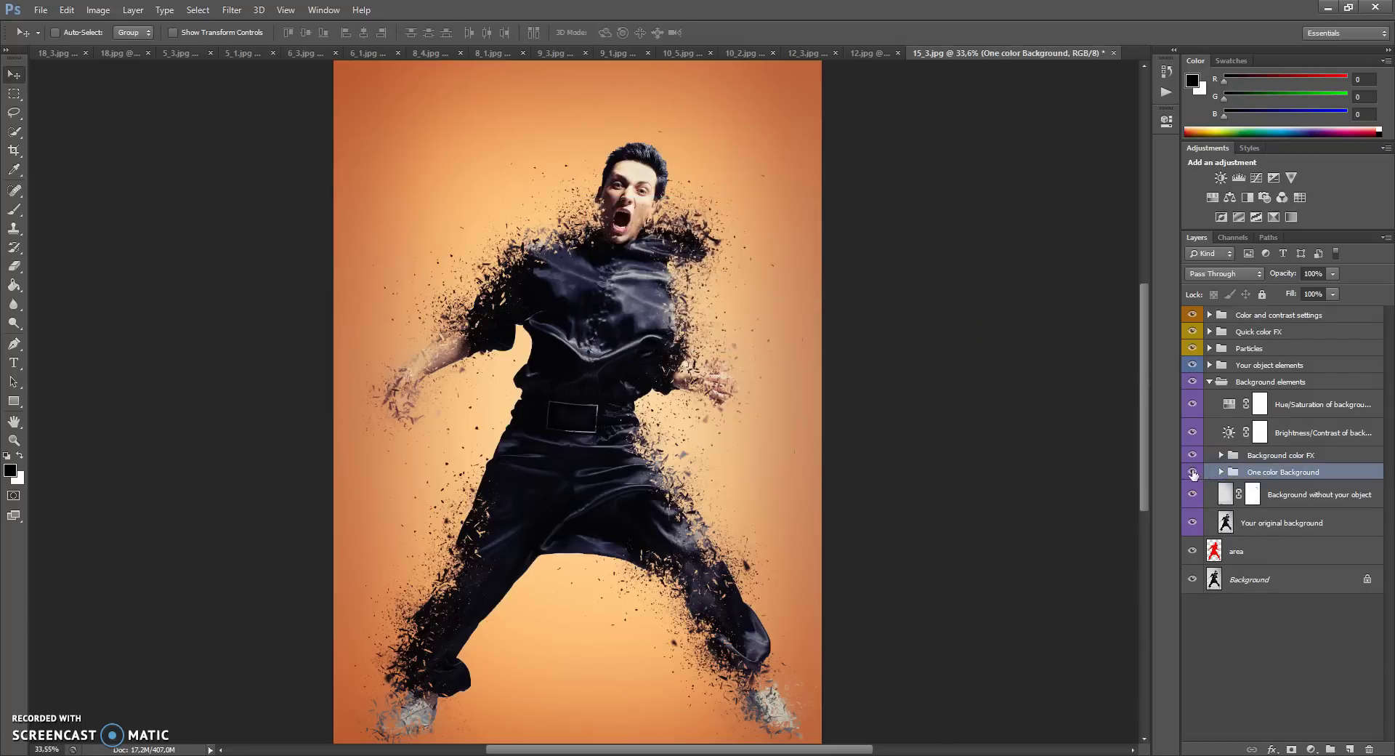
Step: Hide the One color Background group, preview the Back Col 1 effect in the Background color FX group, and collapse that group
left_click(1193, 472)
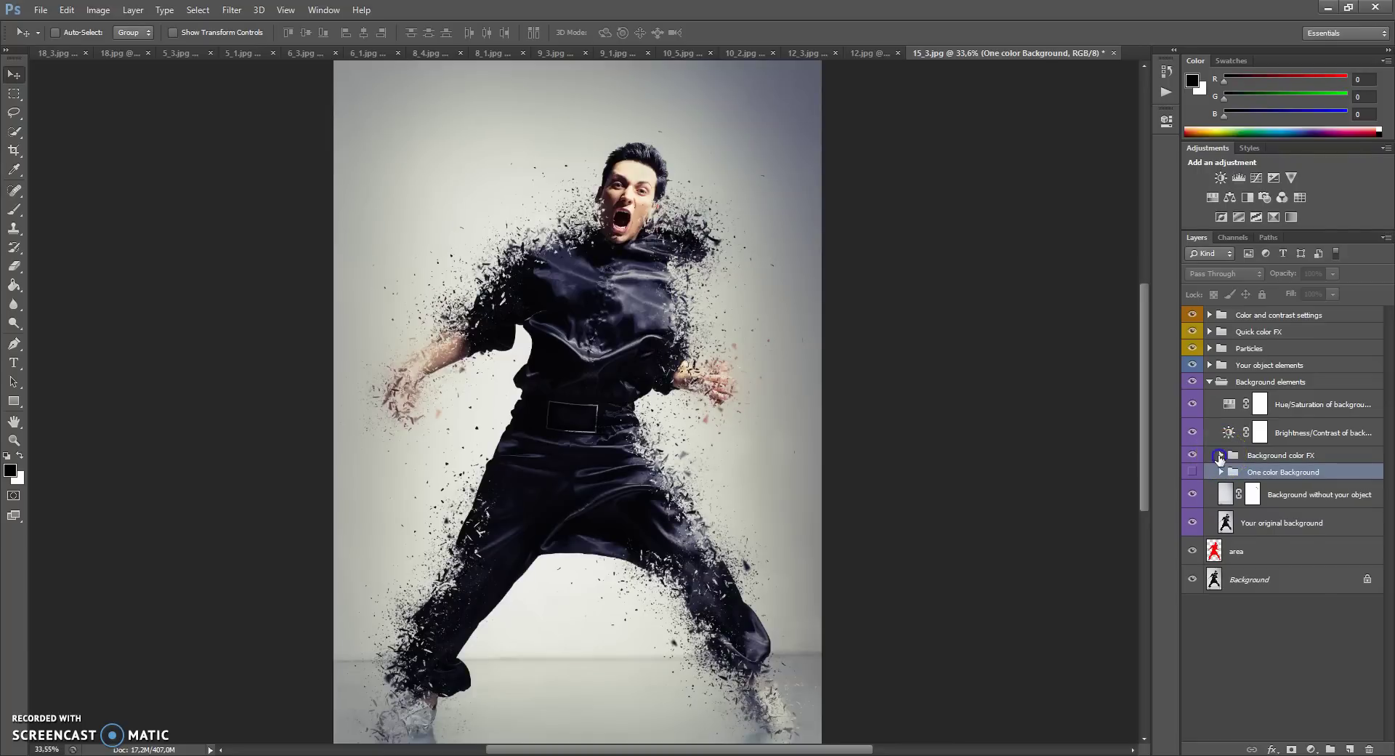
left_click(1220, 456)
left_click(1273, 458)
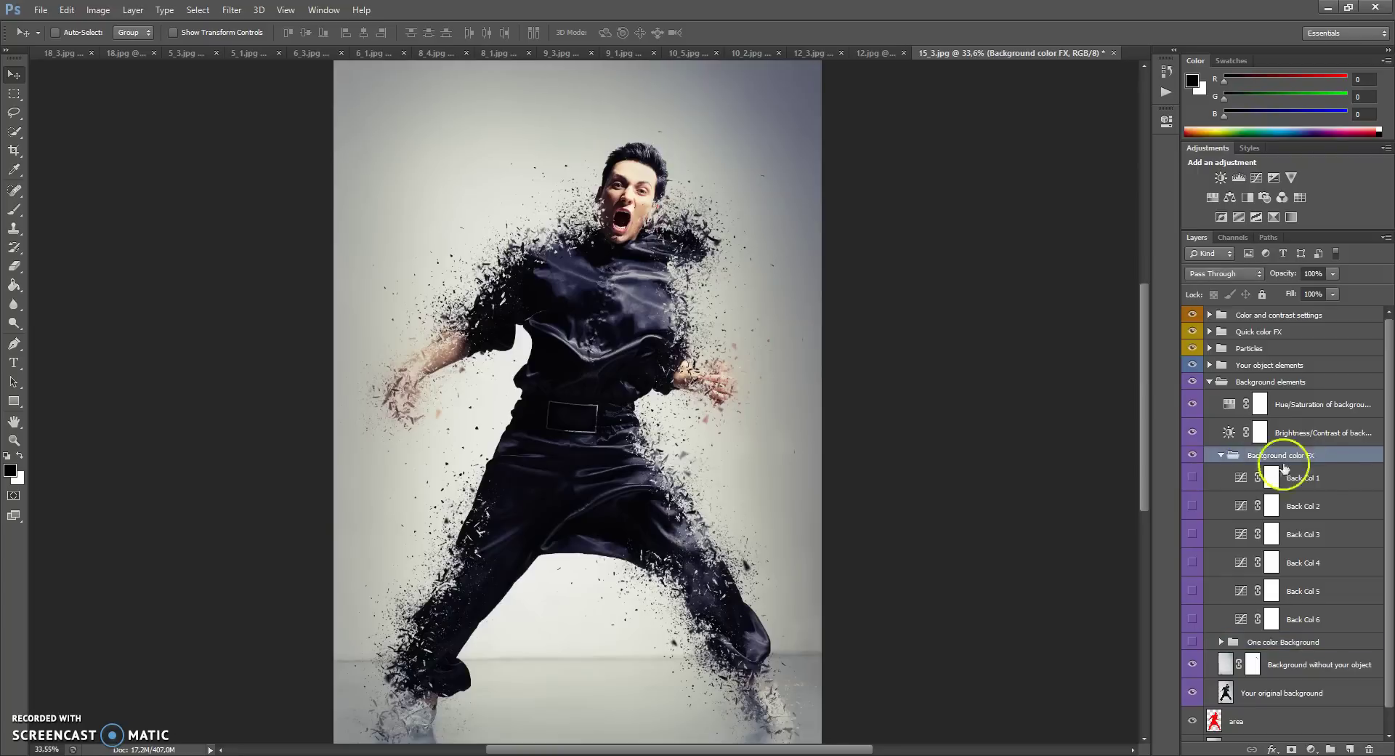
left_click(1192, 477)
left_click(1220, 454)
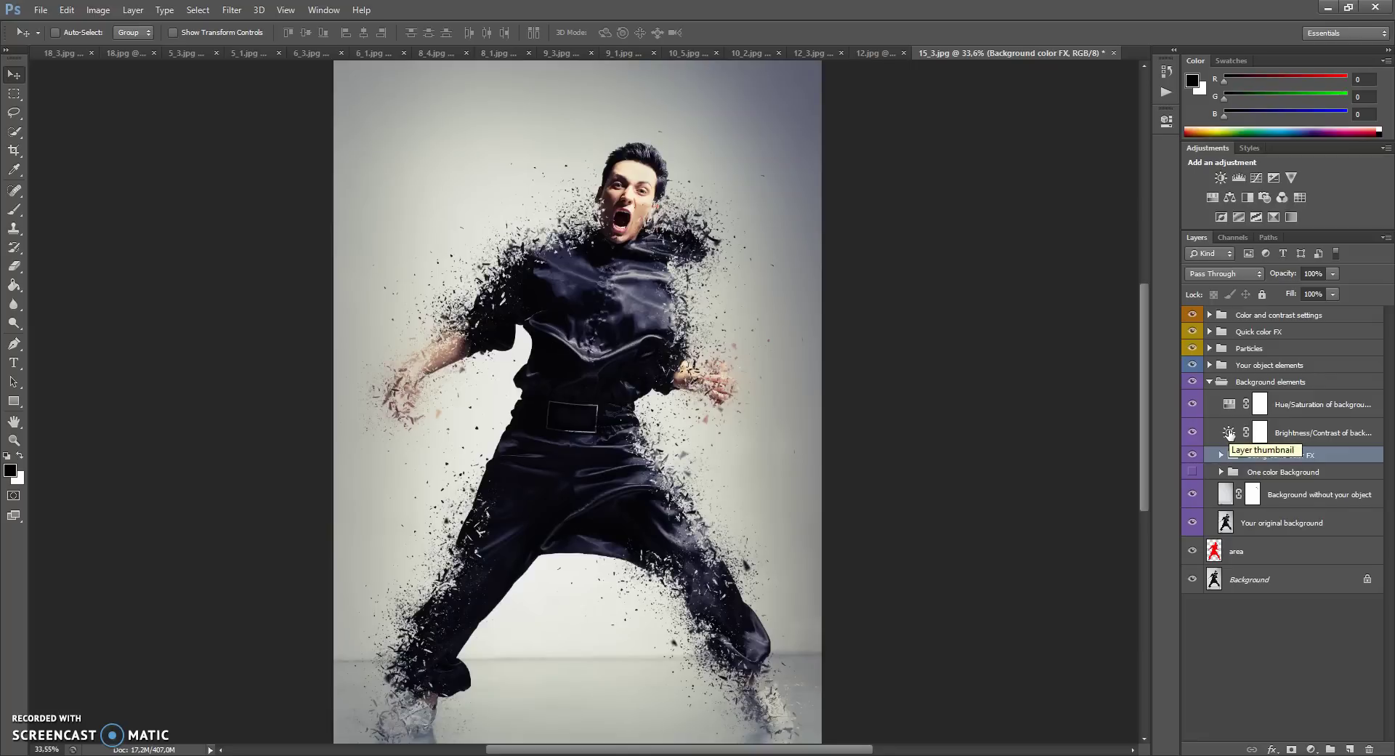
Step: Set the brightness of the Brightness/Contrast of background adjustment layer to 1
double_click(1228, 433)
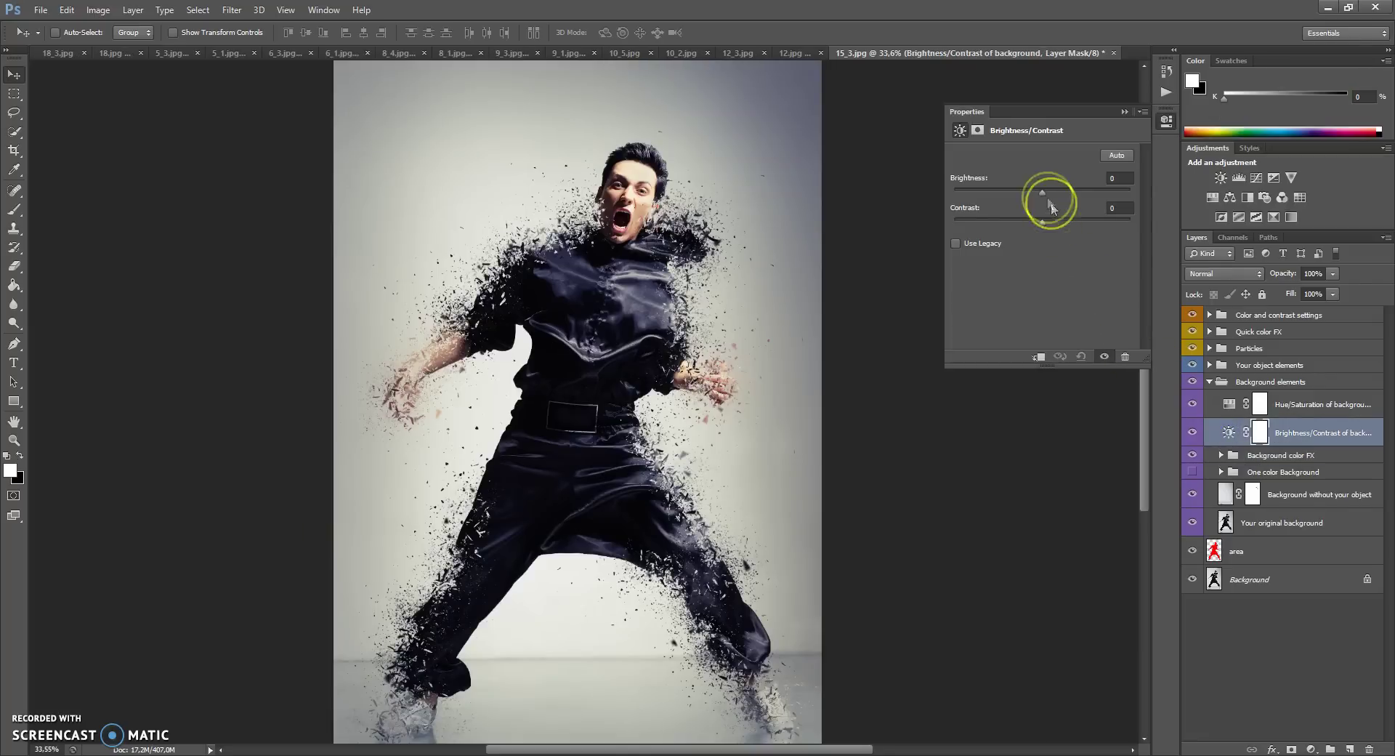
mouse_move(1056, 190)
left_mouse_down()
mouse_move(1103, 189)
mouse_move(1003, 196)
mouse_move(1044, 196)
left_mouse_up()
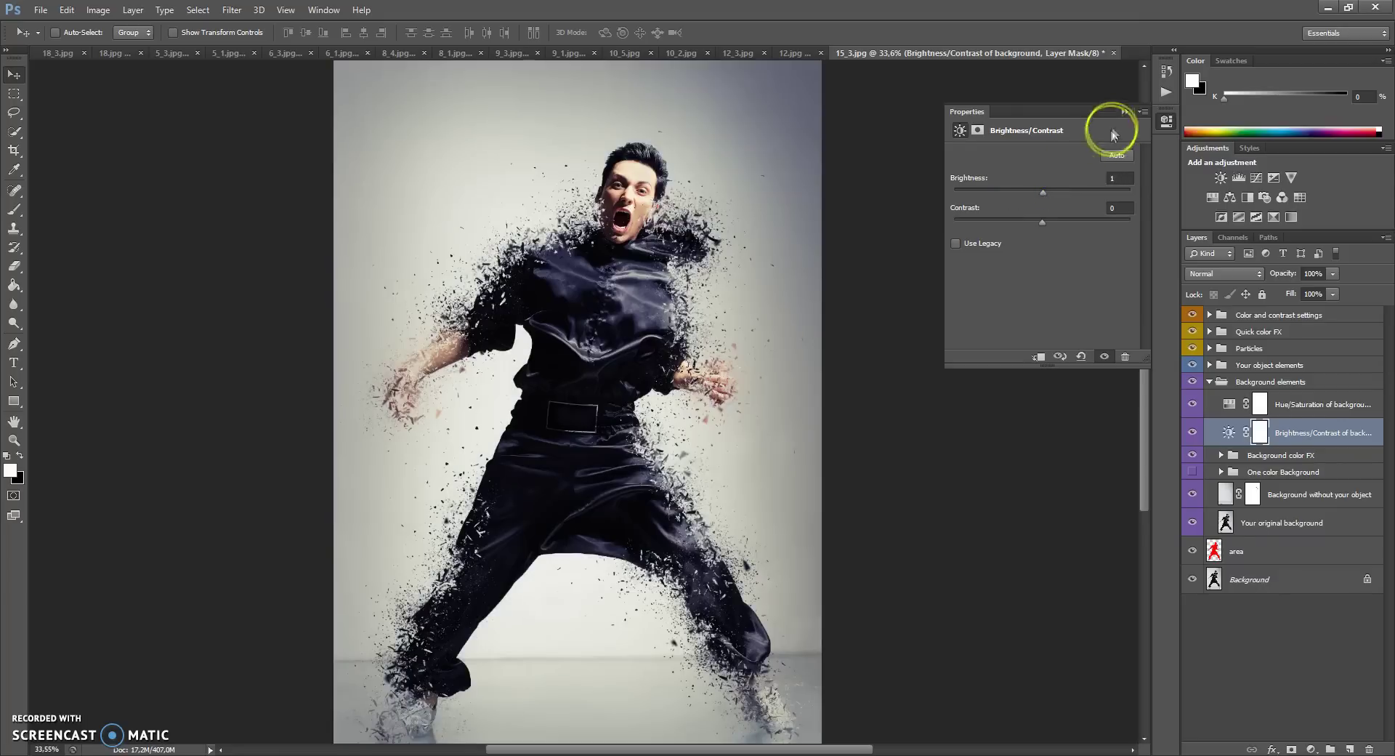
left_click(1124, 112)
Step: Adjust the sliders of the background's Hue/Saturation layer and collapse the Background elements group
double_click(1228, 405)
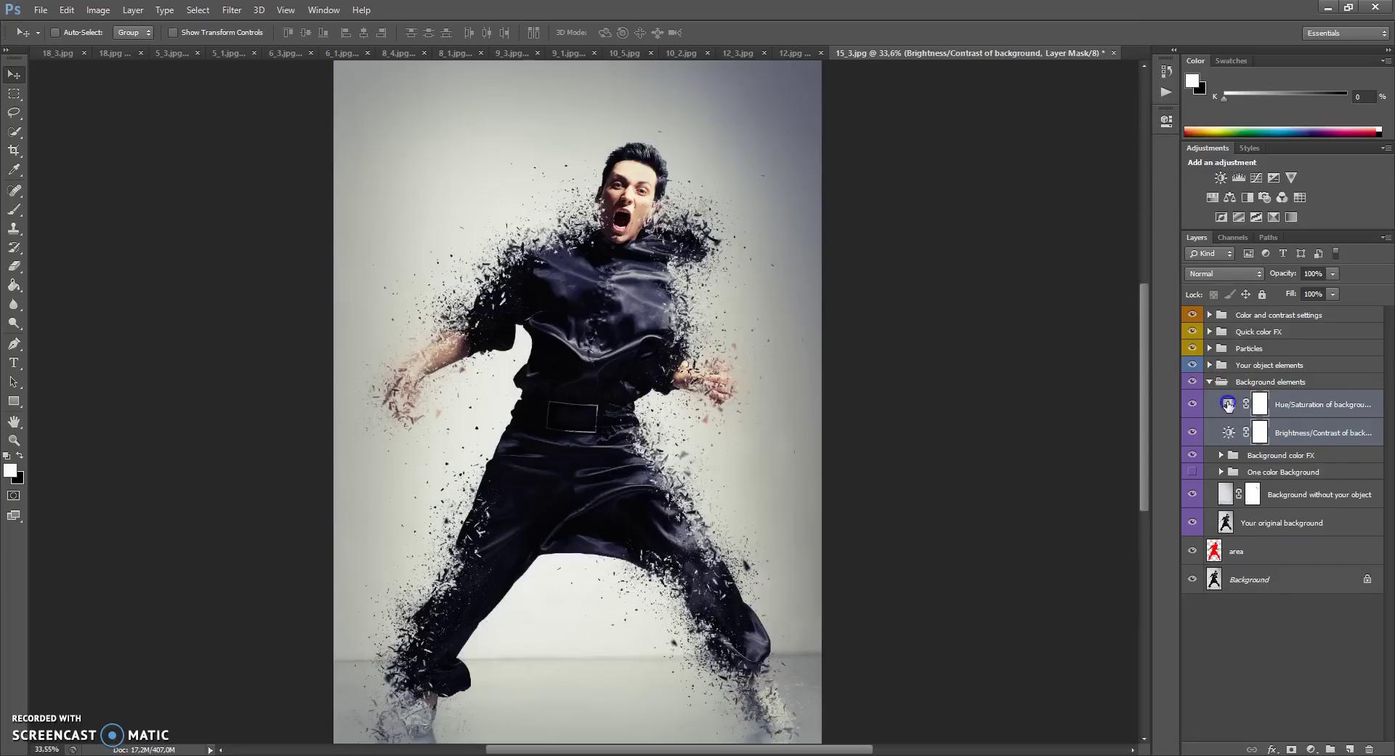
left_click_drag(1041, 239, 1047, 212)
left_click(1123, 115)
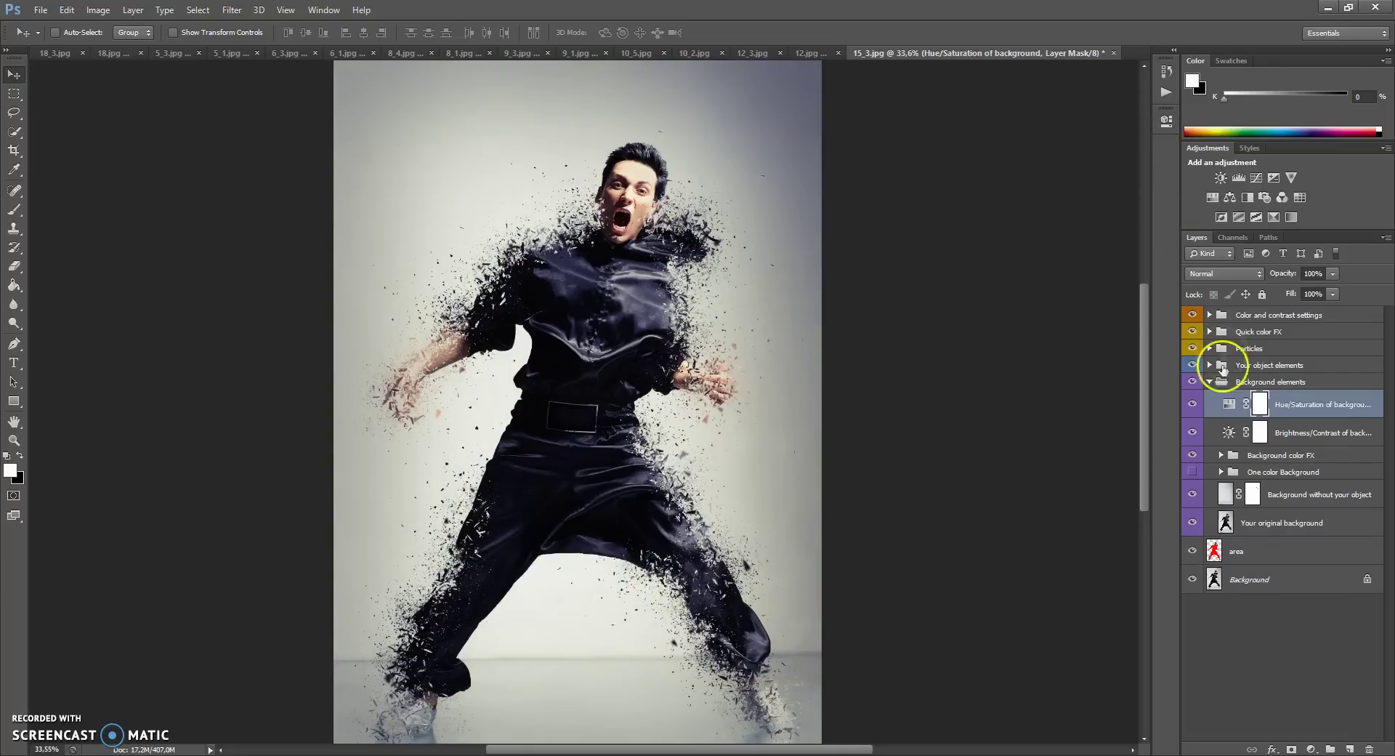
left_click(1209, 383)
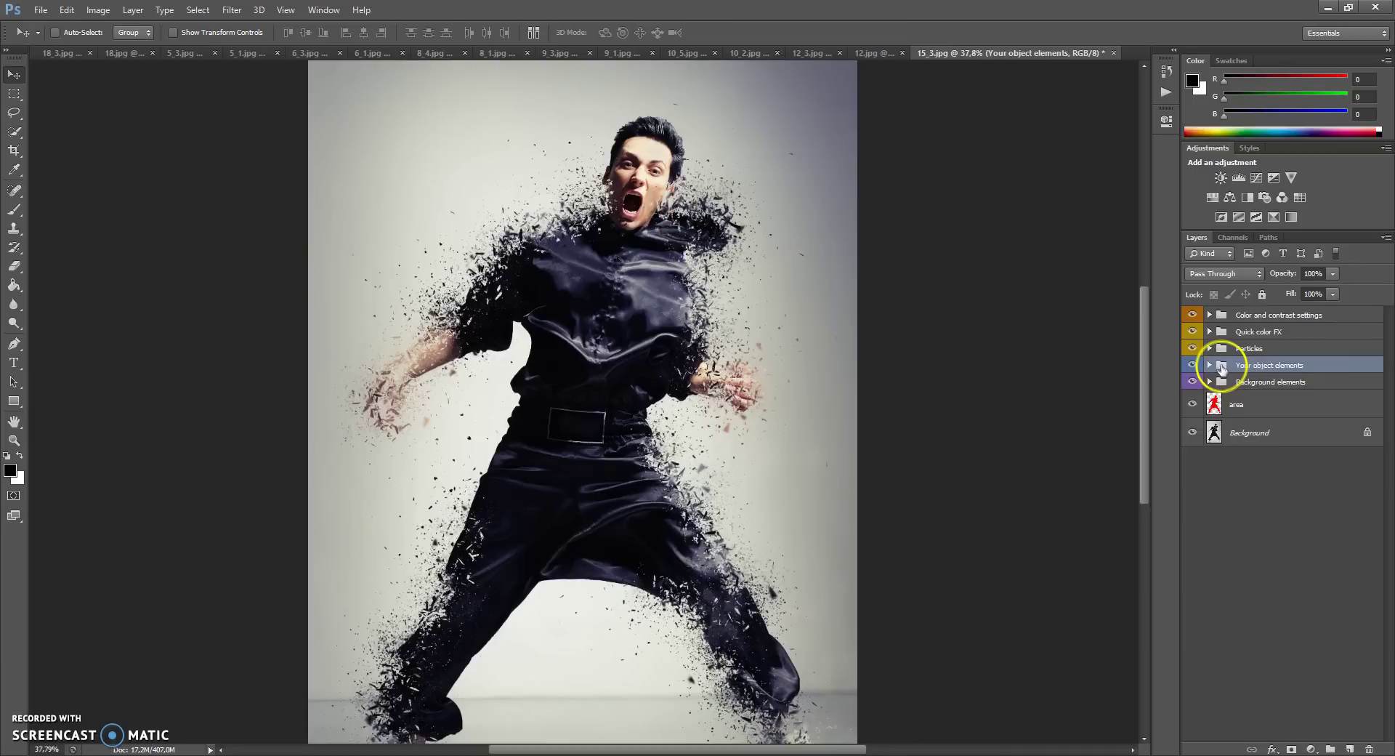
Step: Expand the Your object elements group and set its Brightness/Contrast layer to brightness -1 and contrast about -3
left_click(1212, 366)
left_click(1210, 365)
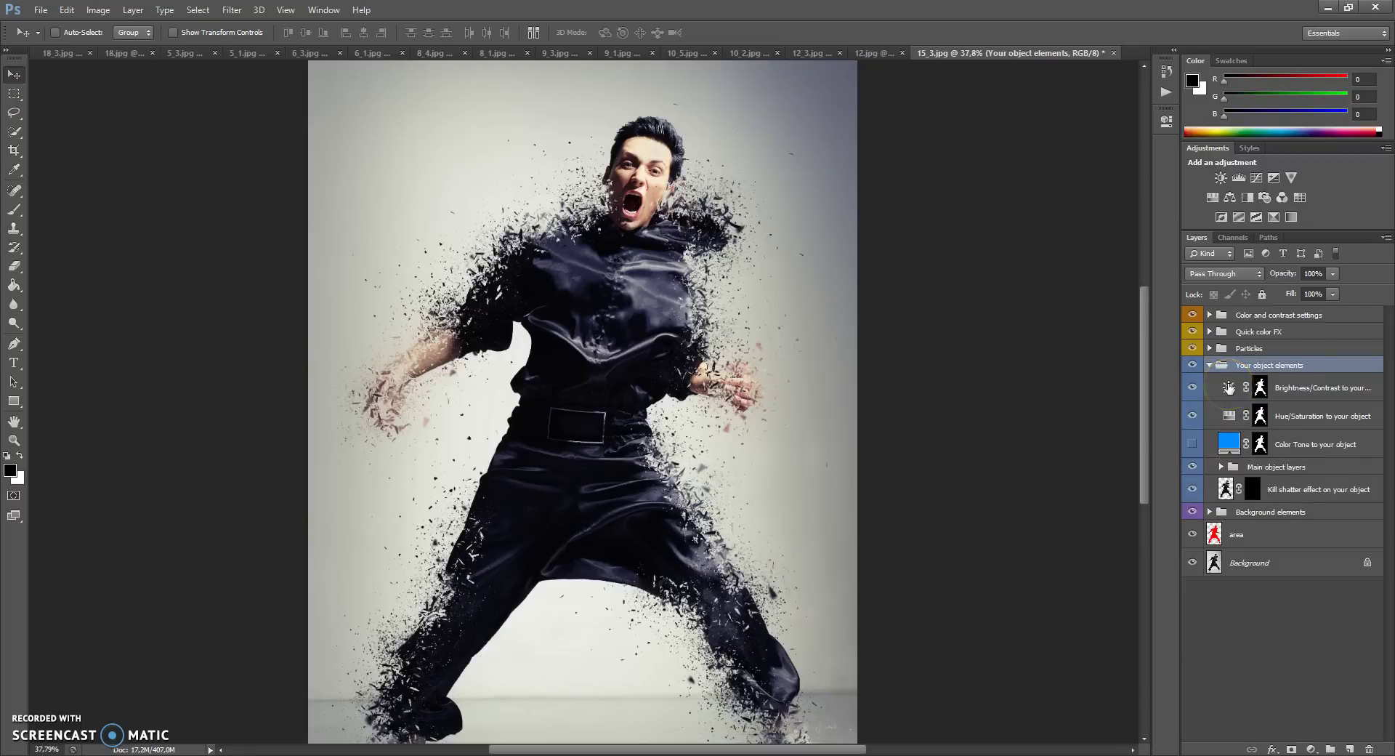
double_click(1228, 387)
left_click_drag(1042, 190, 1040, 219)
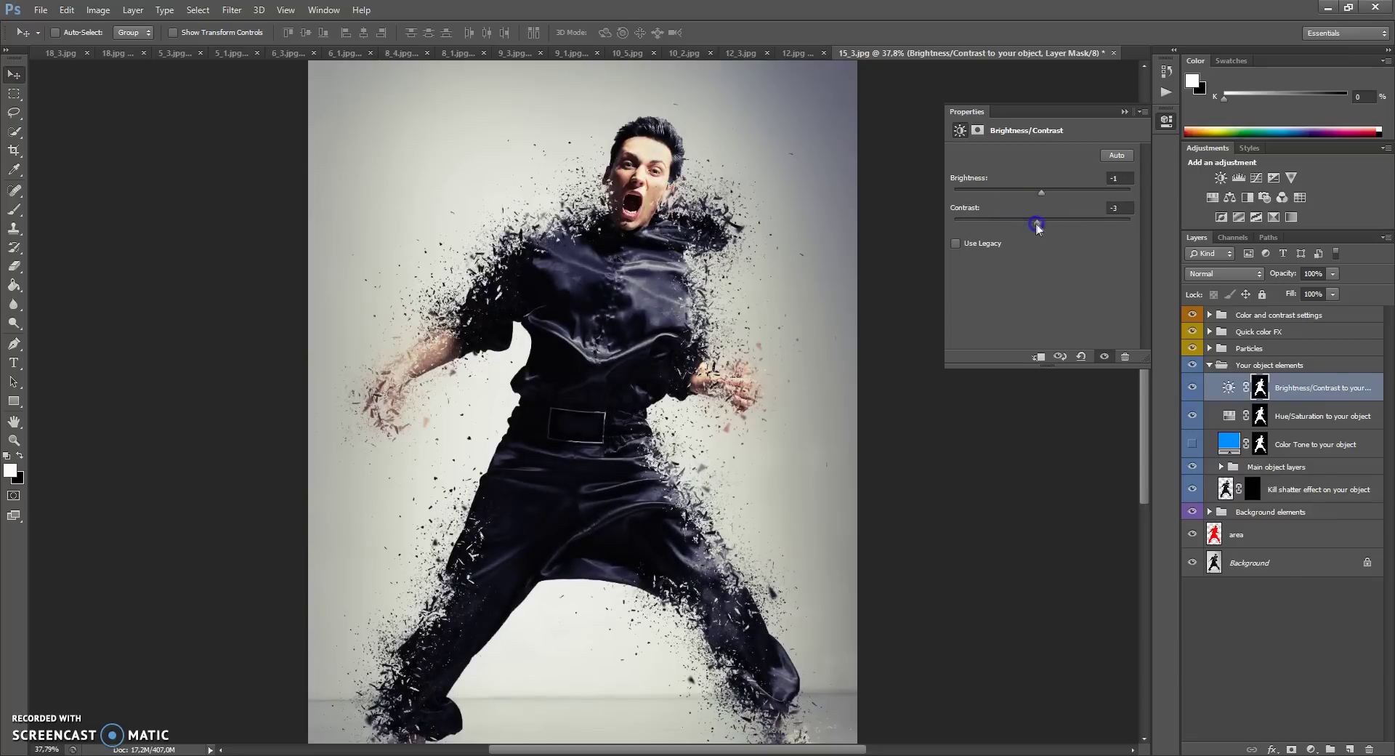
left_click(1124, 111)
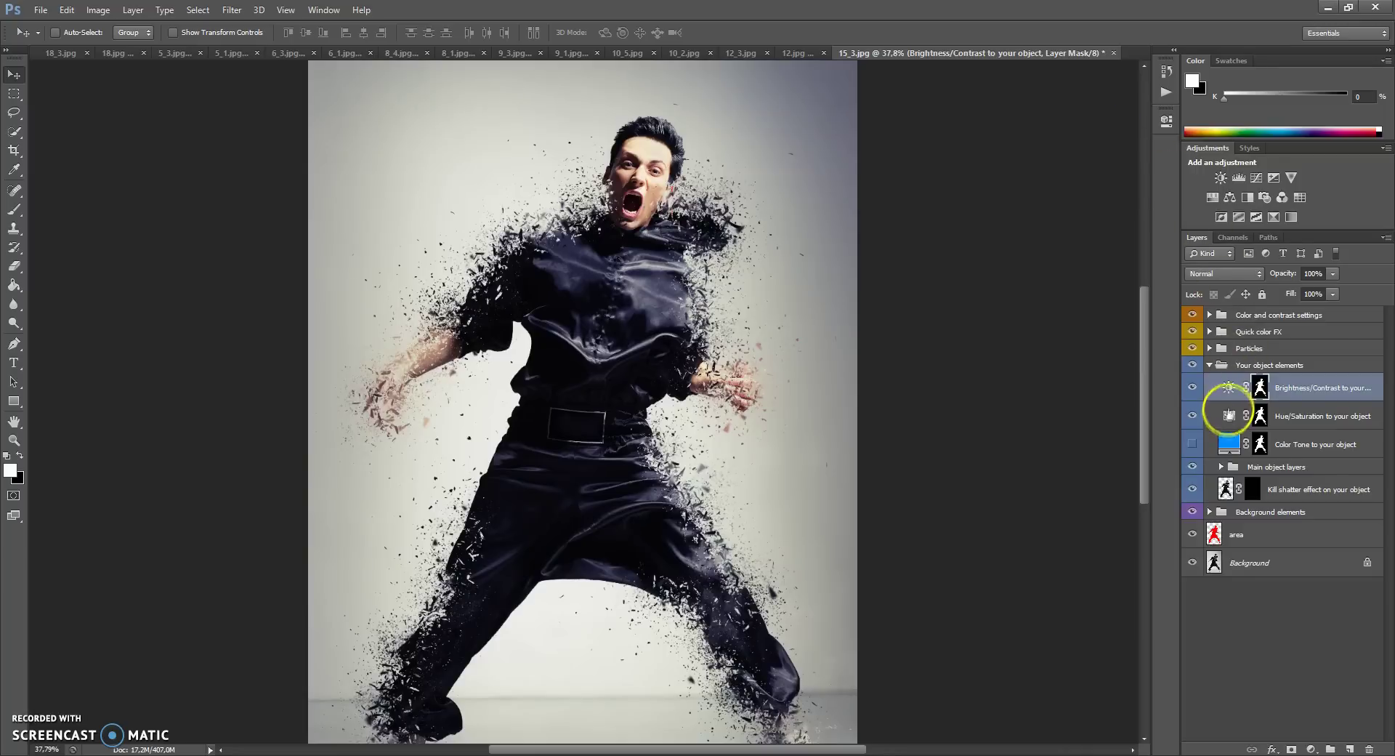
Step: Raise the saturation of the Hue/Saturation to your object layer to about +31
double_click(1228, 416)
left_click(1087, 251)
left_click_drag(1042, 213, 1070, 239)
left_click(1114, 226)
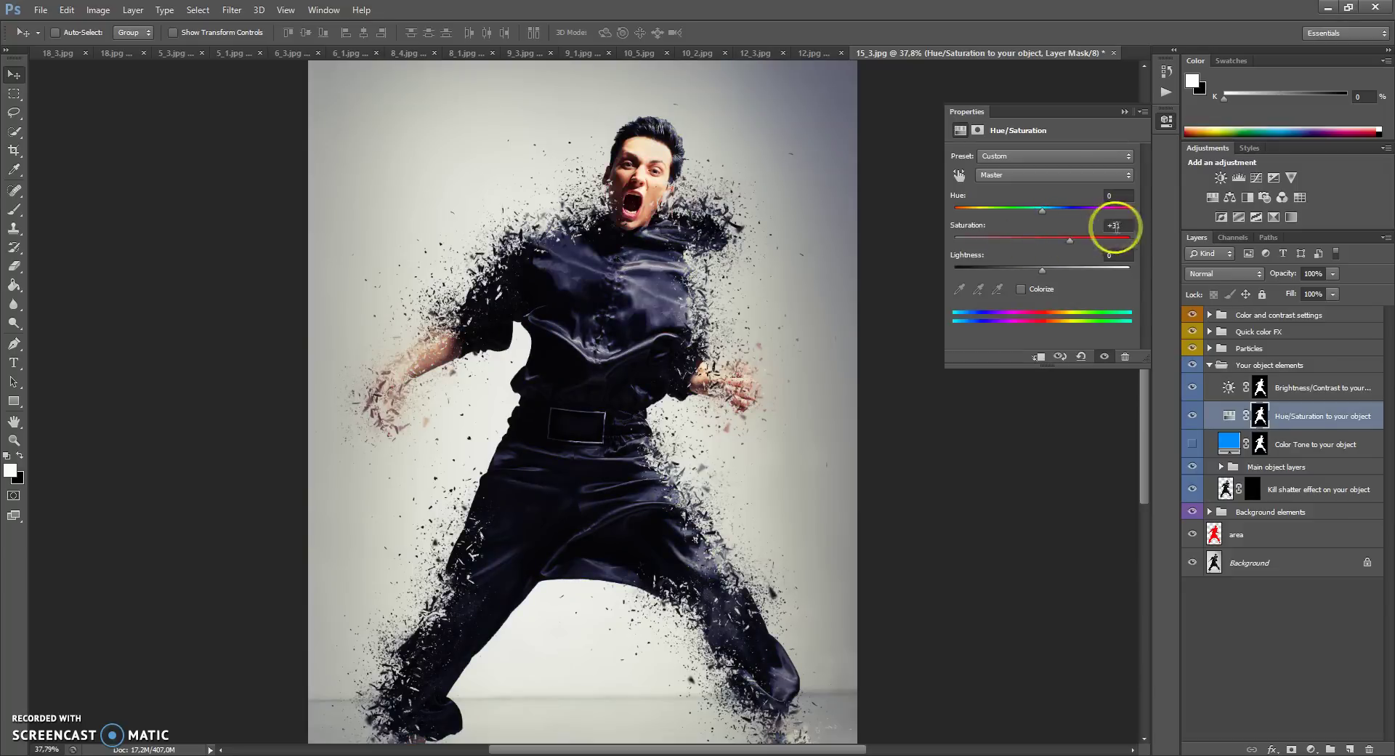
left_click(1124, 113)
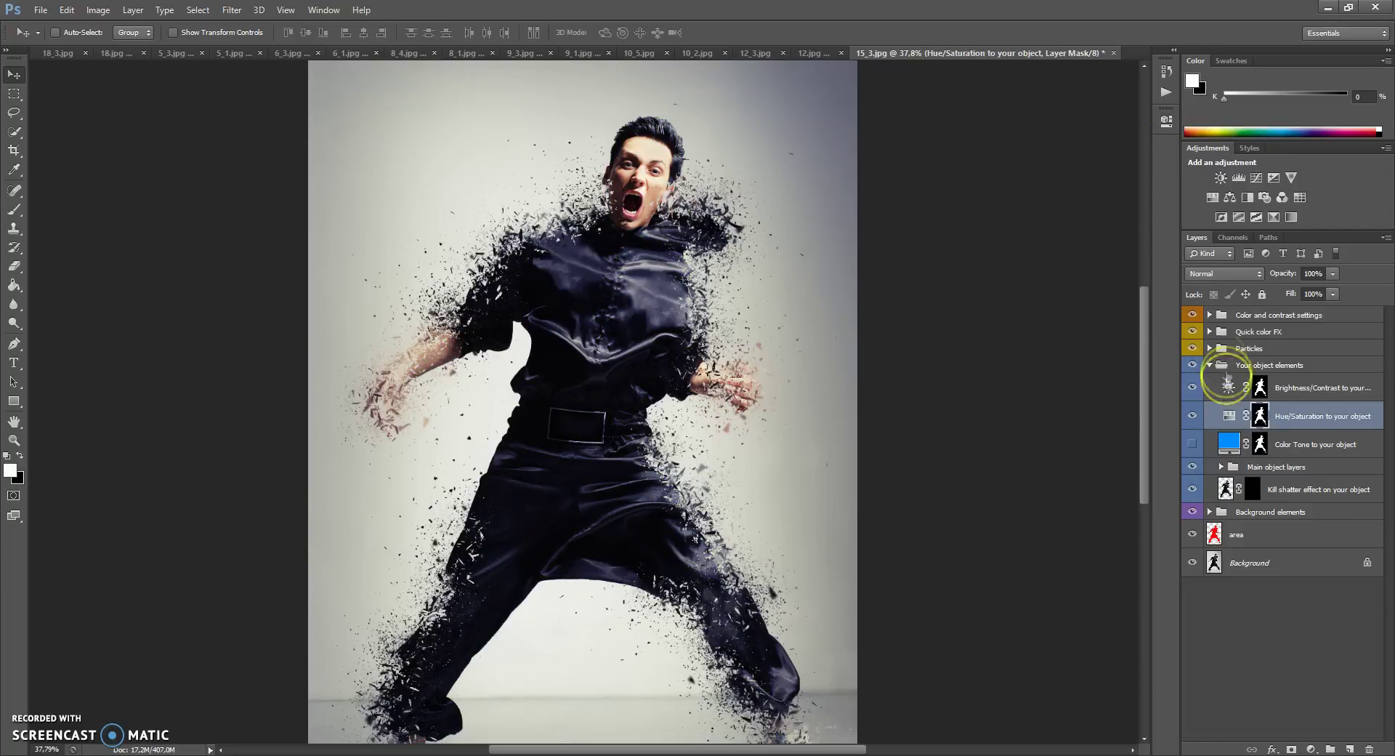
Step: Change the Color Tone to your object fill to magenta, adjust its opacity, and hide the layer
double_click(1229, 442)
left_click_drag(900, 330, 901, 367)
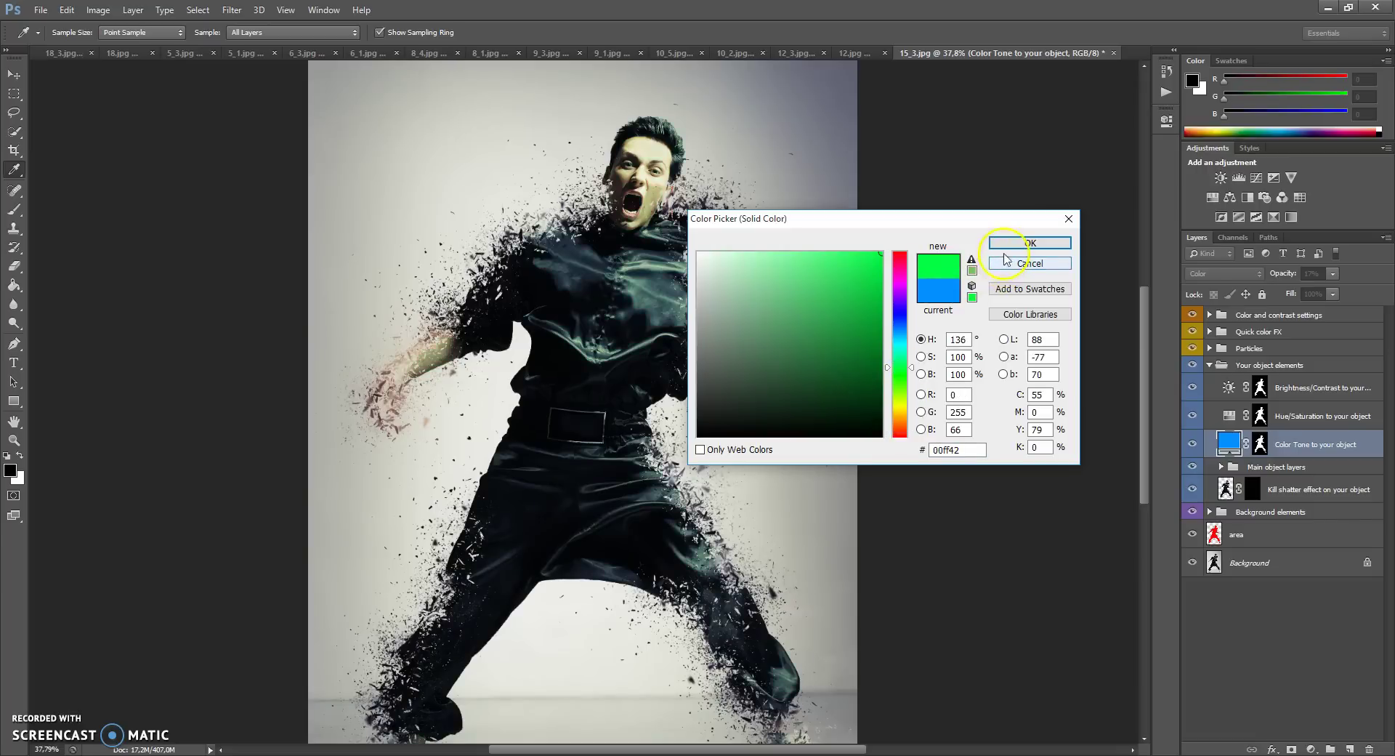
left_click(899, 293)
left_click(1028, 242)
left_click_drag(1334, 278, 1332, 291)
left_click(1192, 444)
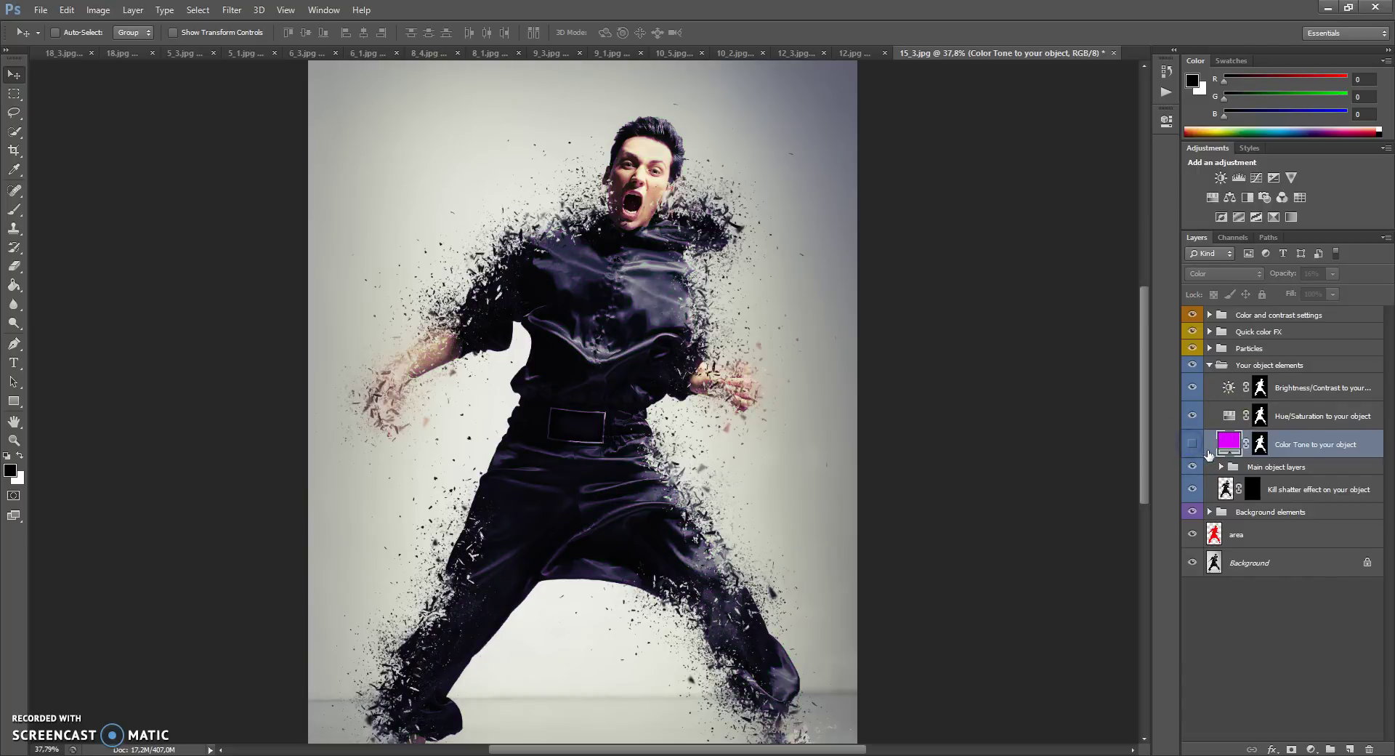
Step: Compare the dancer with the Main object 2 and Main object 3 layers hidden and shown, and collapse the Main object layers group
left_click(1221, 467)
left_click_drag(1238, 544, 1241, 518)
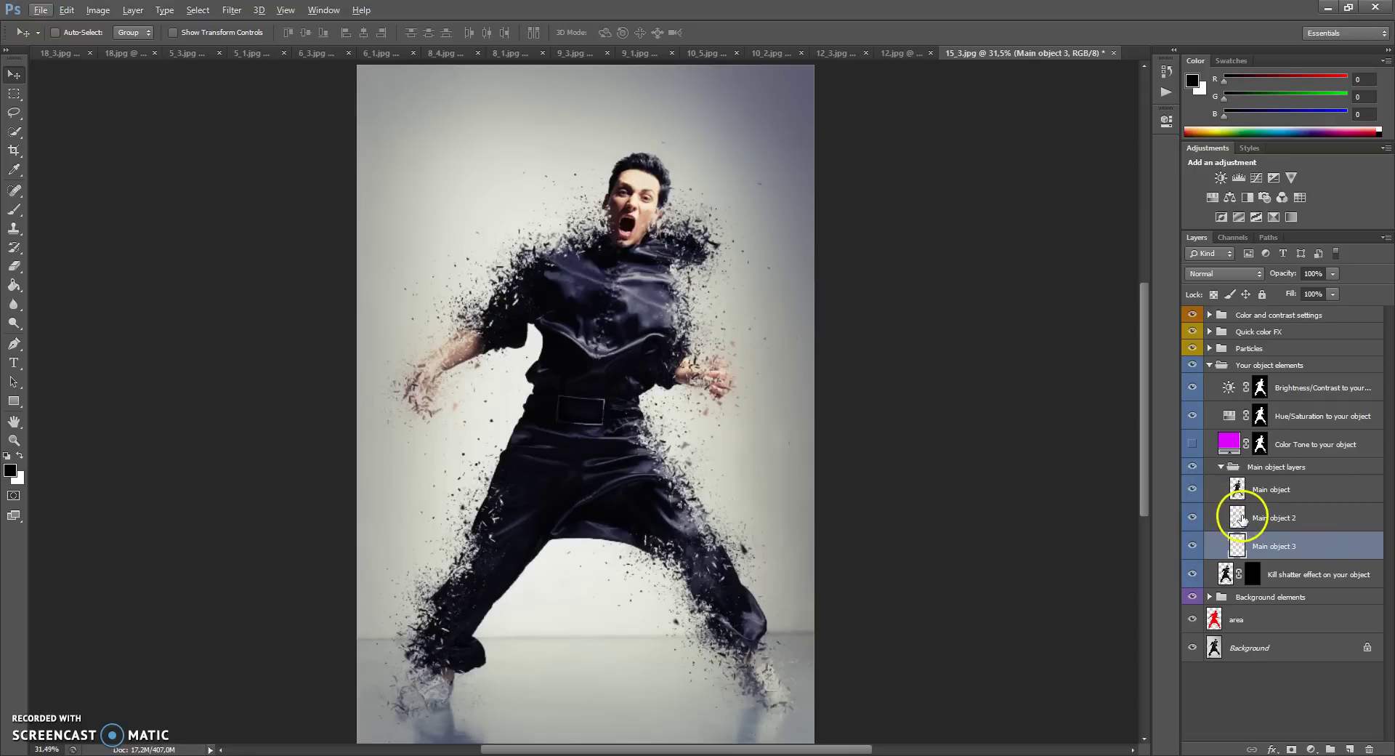
left_click(1239, 519)
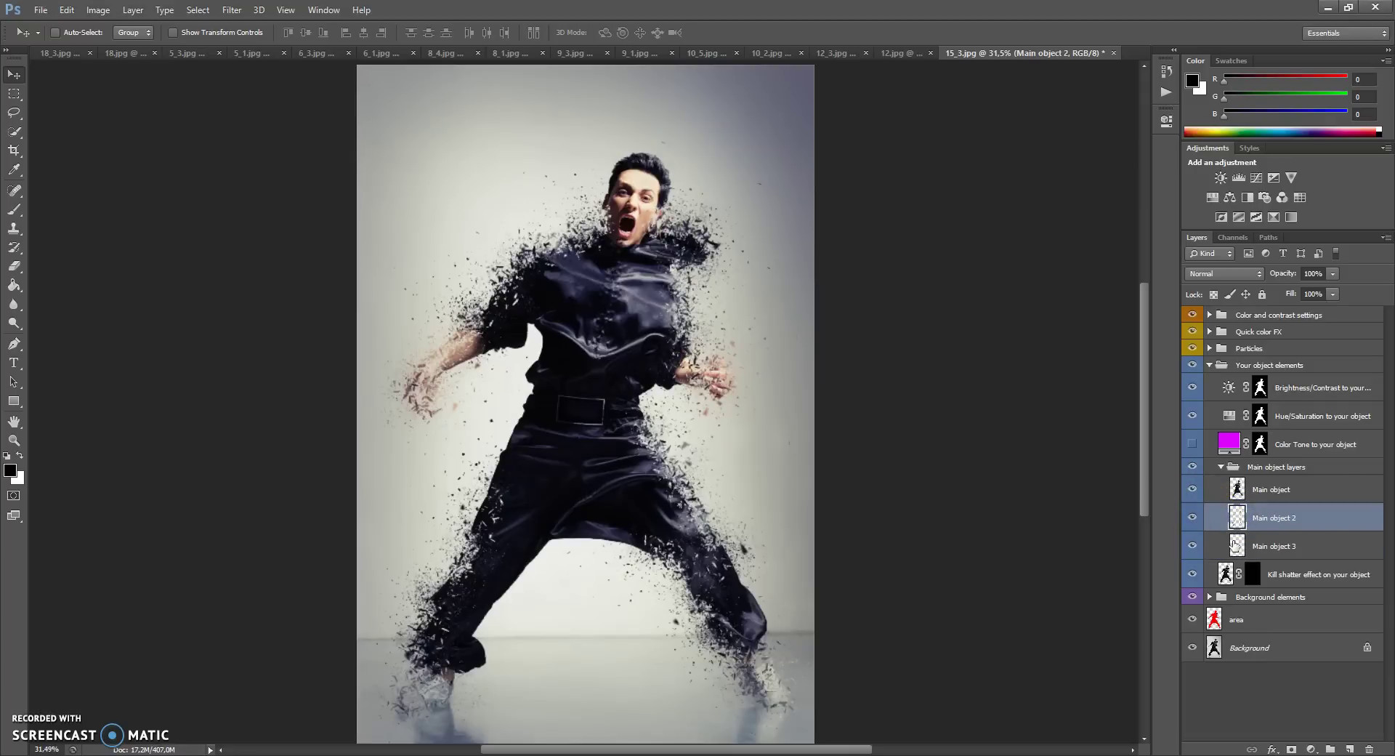
left_click(1237, 544)
scroll(587, 249, "up", 3)
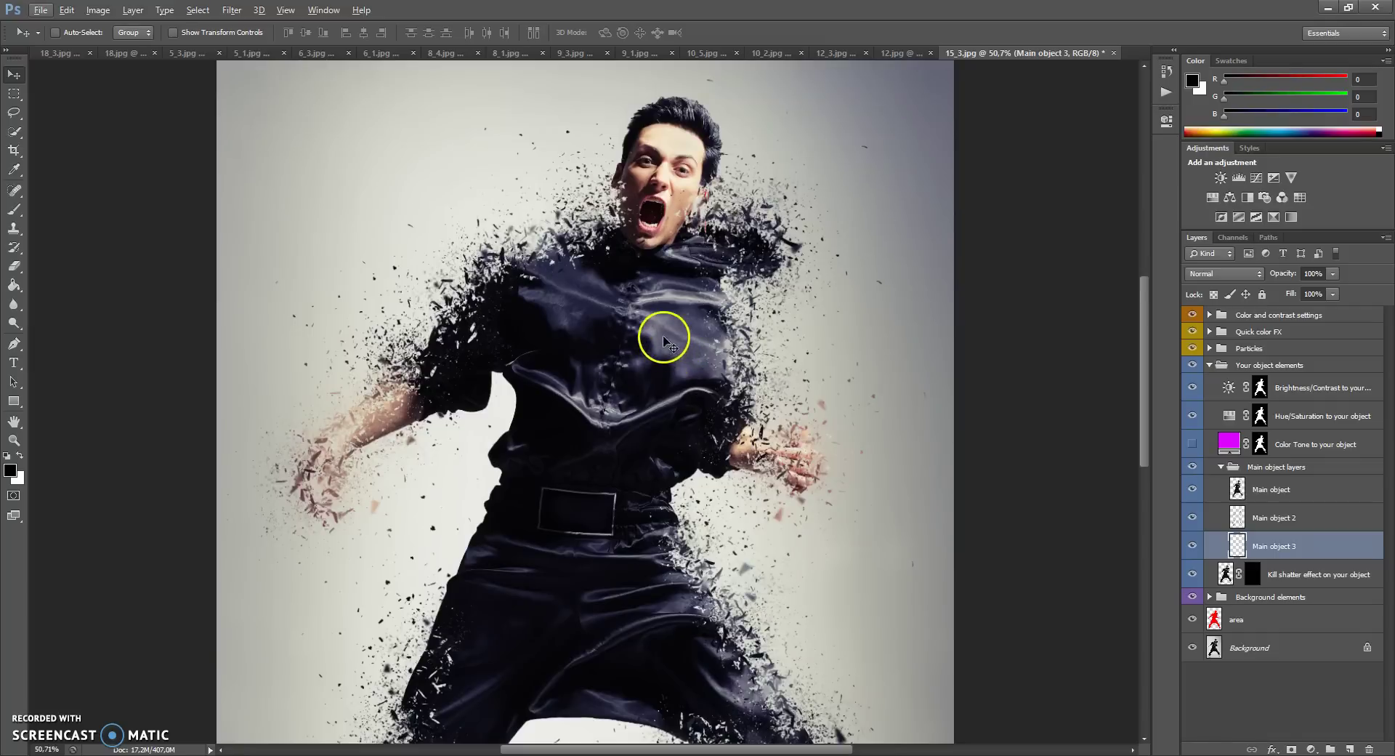
left_click(1191, 517)
left_click(1192, 546)
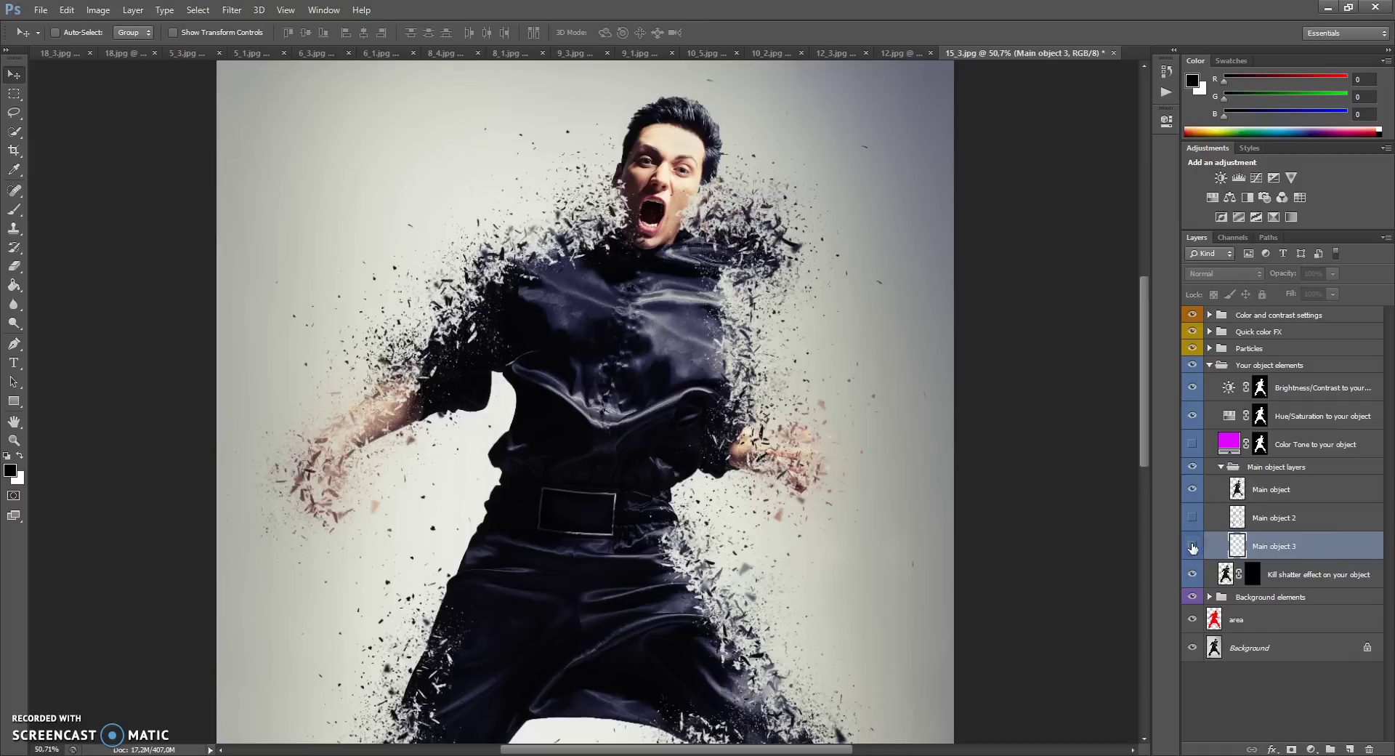
left_click(1192, 546)
left_click(1192, 518)
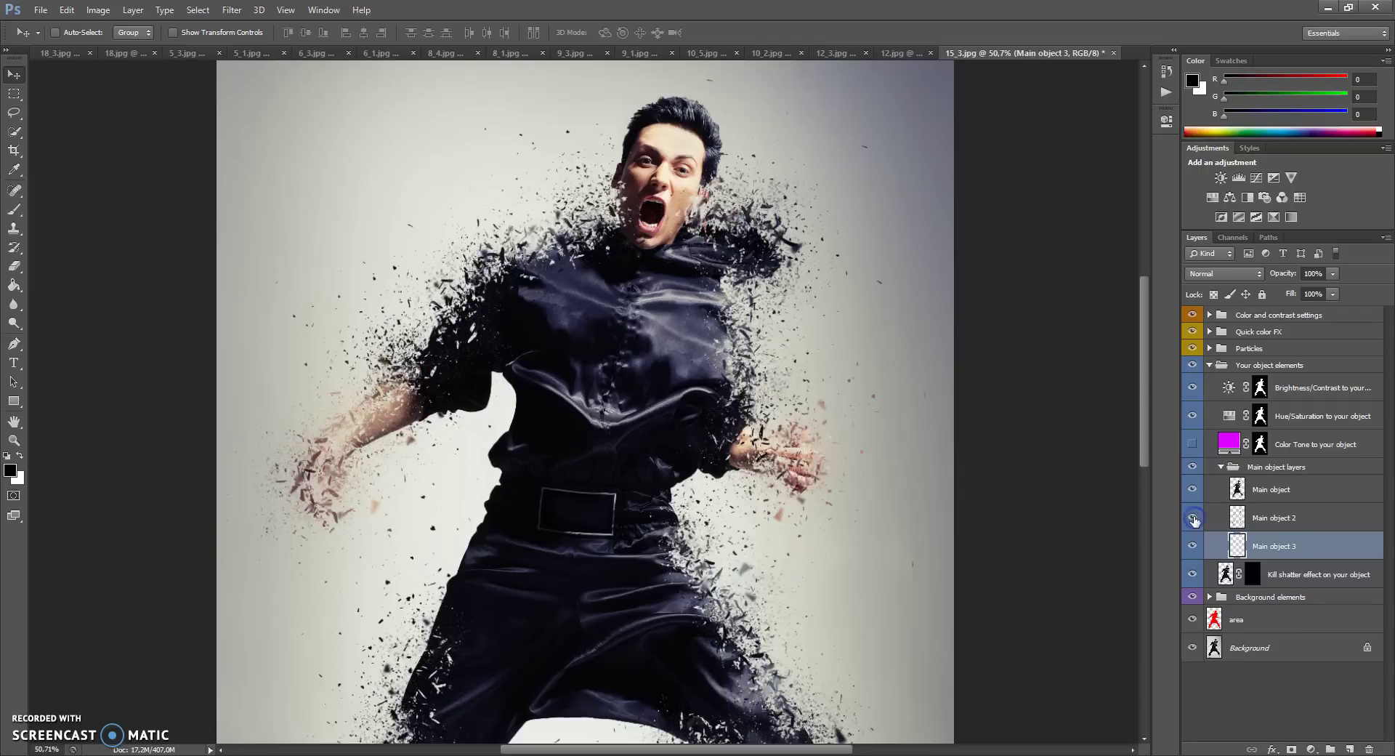
left_click(1220, 467)
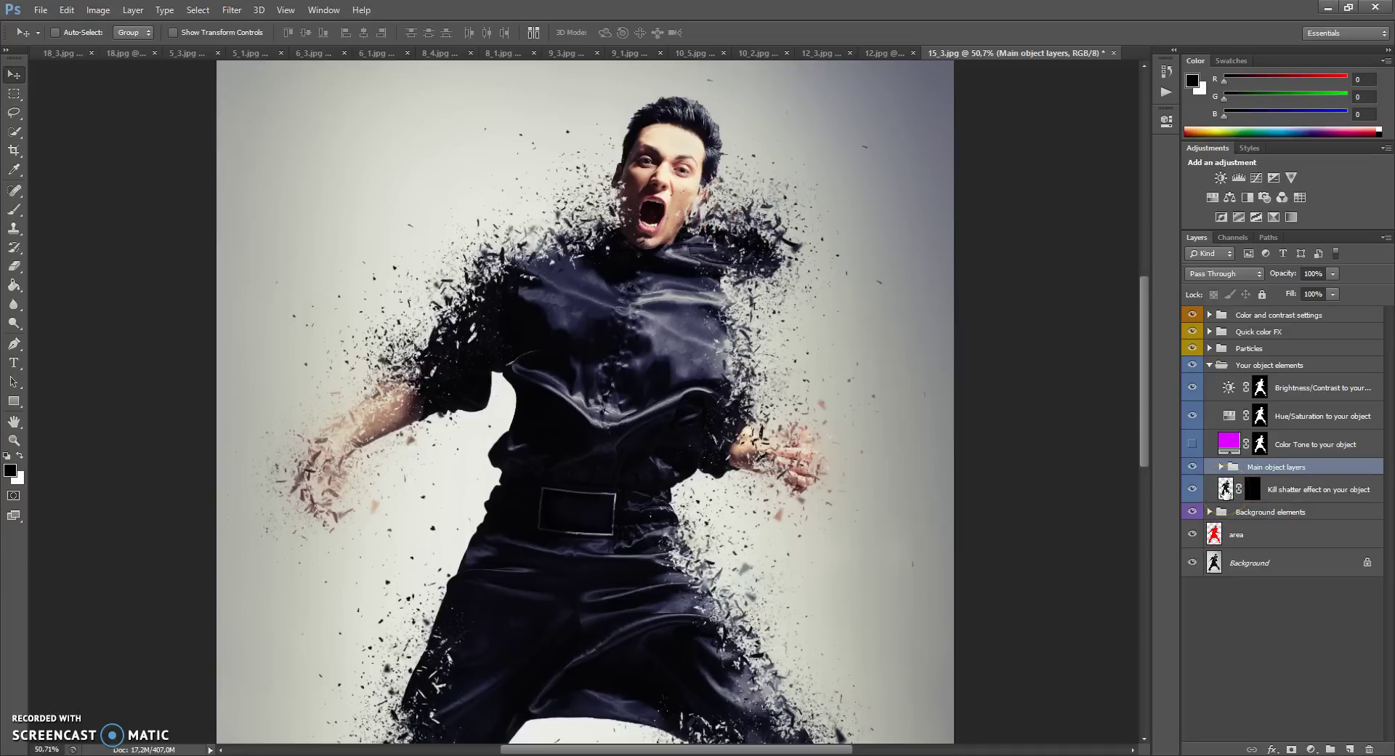
Step: Paint white with a 170 px brush on the Kill shatter effect mask over the dancer's bent arm, shoulders and neck
left_click(1252, 489)
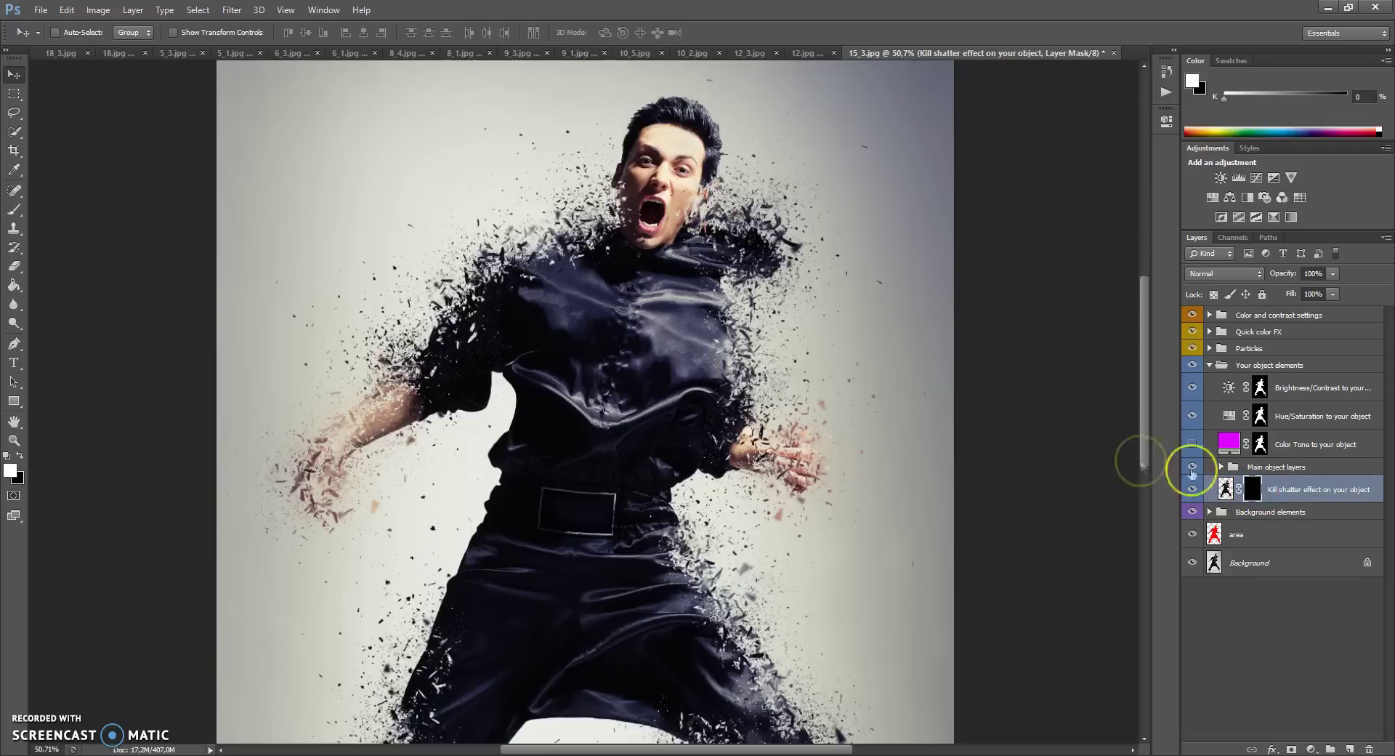
left_click(13, 212)
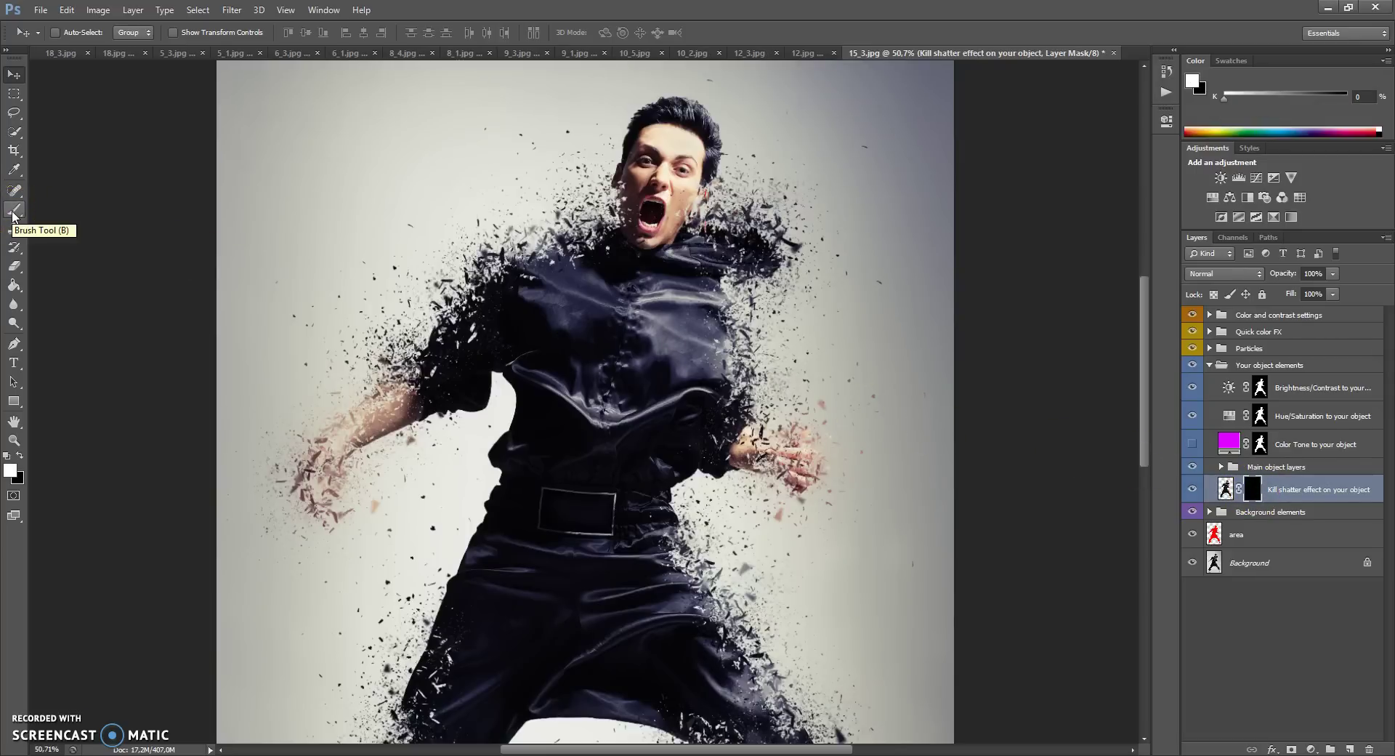
left_click(12, 471)
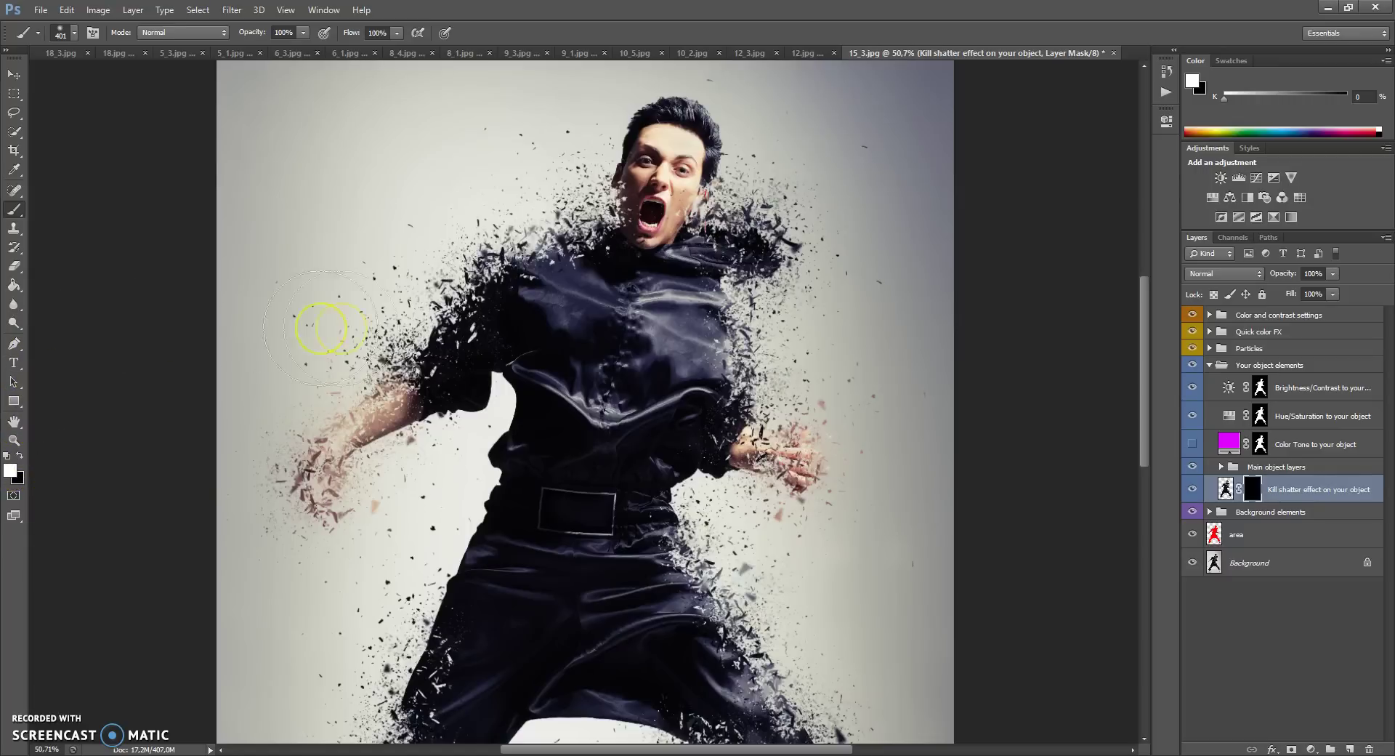
right_click(582, 331)
left_click_drag(654, 369, 692, 374)
left_click(570, 262)
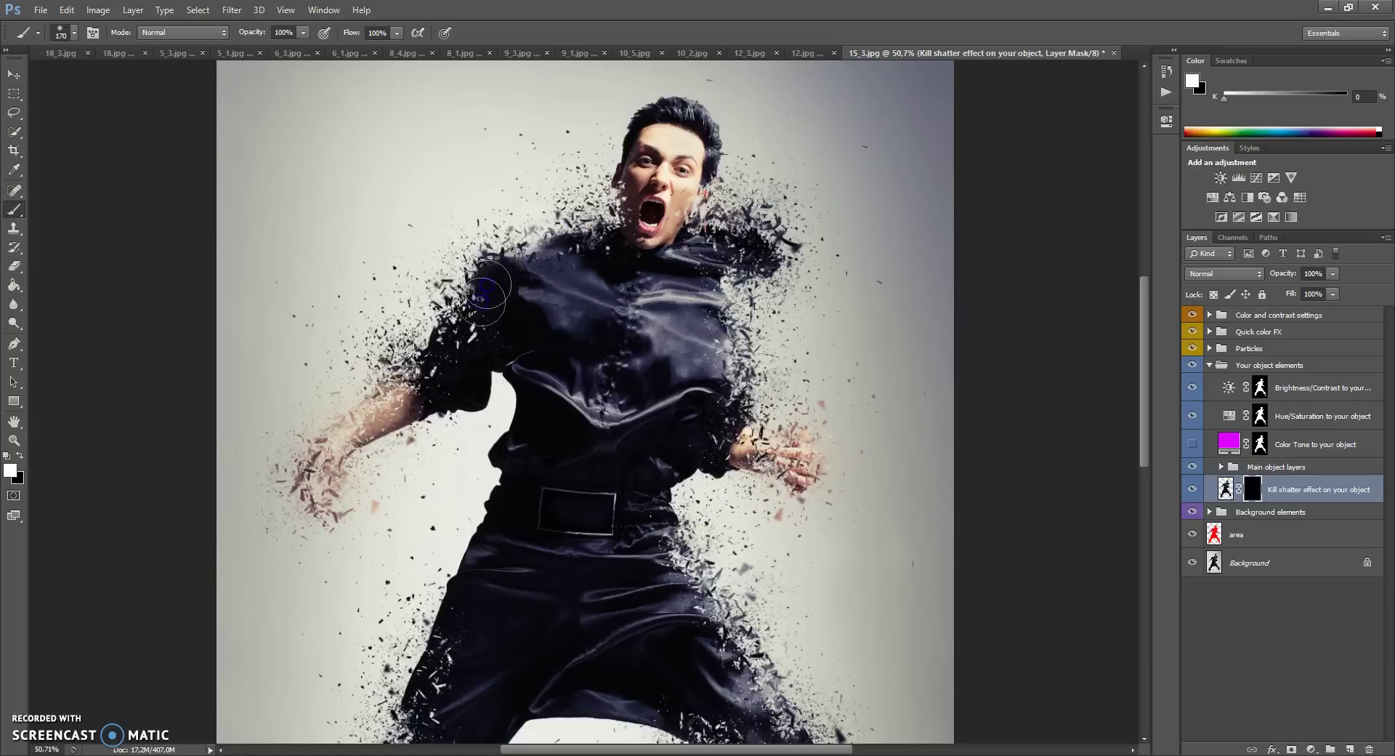
mouse_move(447, 297)
left_mouse_down()
mouse_move(435, 372)
mouse_move(348, 401)
mouse_move(316, 452)
mouse_move(347, 501)
left_mouse_up()
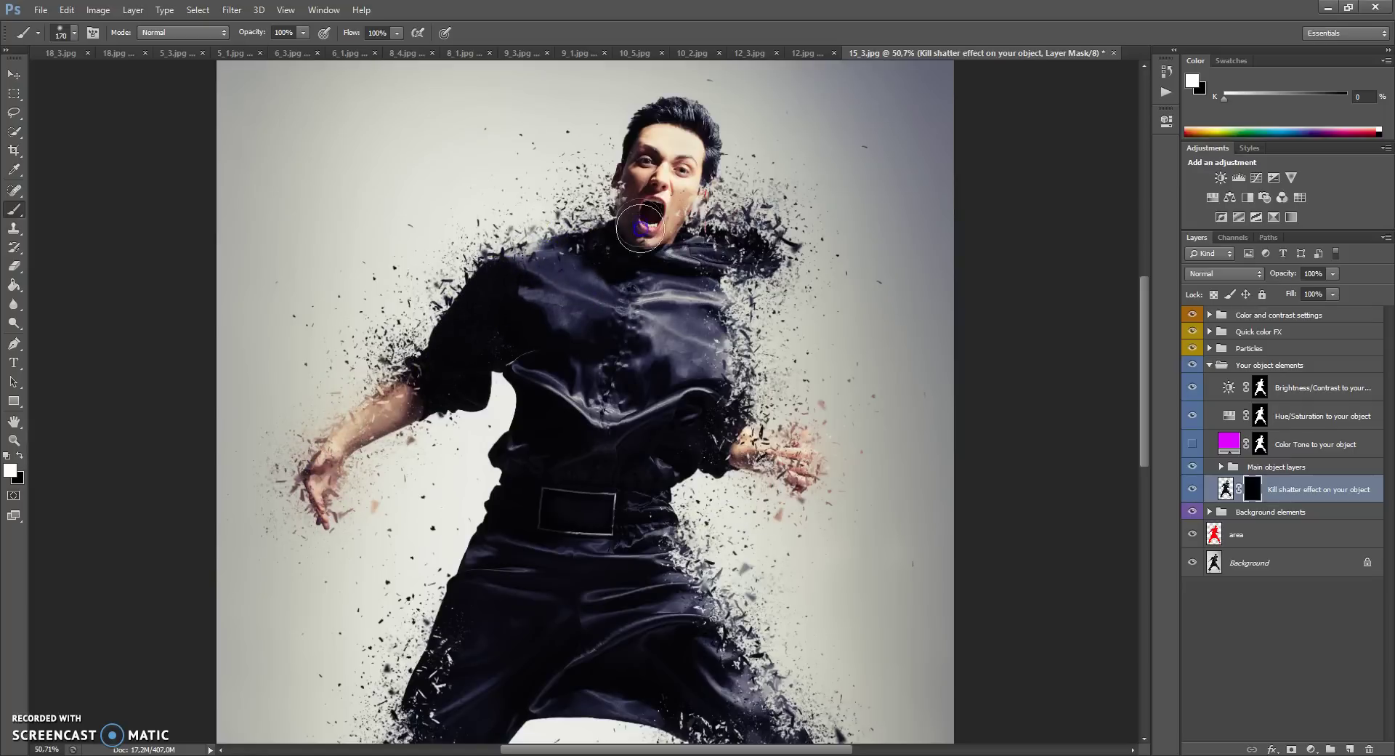
mouse_move(716, 218)
left_mouse_down()
mouse_move(698, 247)
mouse_move(759, 280)
mouse_move(747, 280)
left_mouse_up()
Step: Paint black on the same mask to bring back the shatter effect over the arm, shoulders and neck
left_click(12, 469)
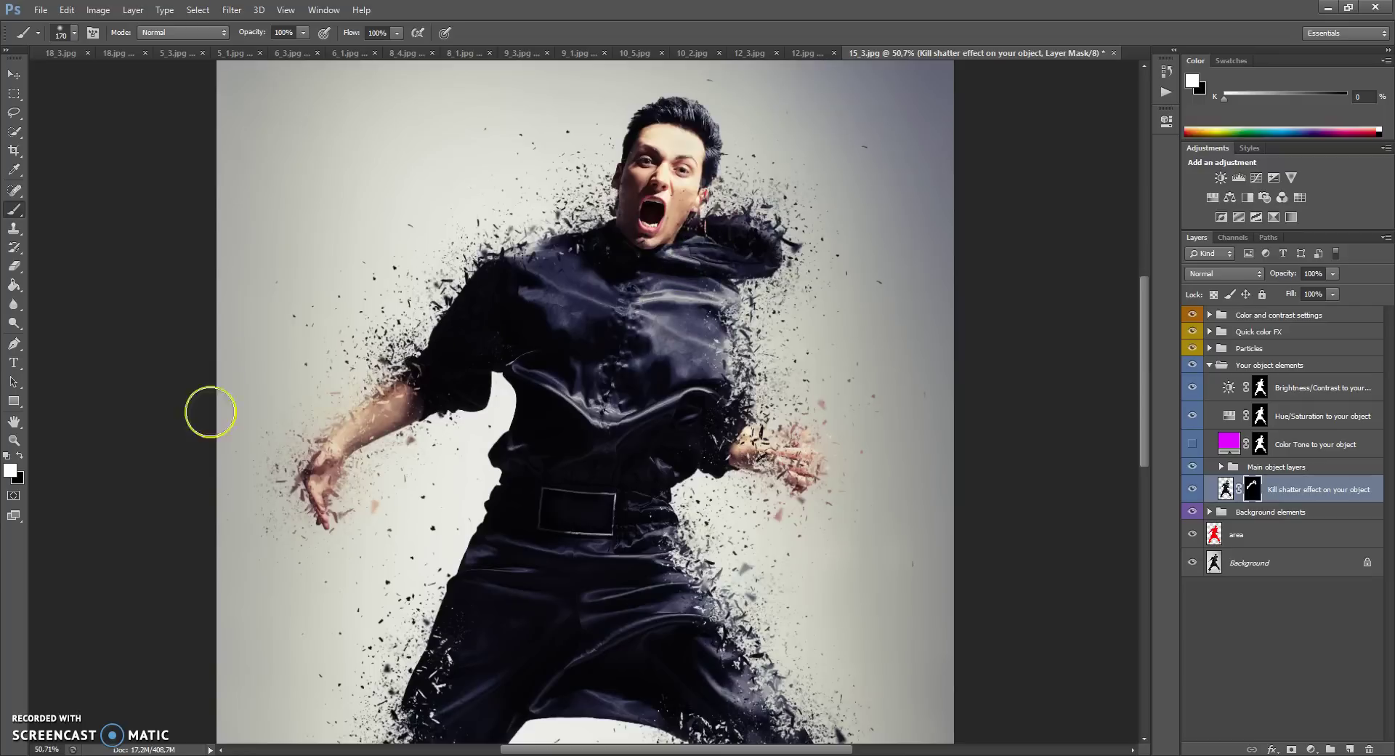
left_click(20, 454)
mouse_move(456, 348)
left_mouse_down()
mouse_move(314, 474)
mouse_move(317, 515)
mouse_move(350, 425)
mouse_move(506, 251)
mouse_move(485, 278)
mouse_move(609, 233)
mouse_move(592, 235)
mouse_move(630, 153)
mouse_move(678, 113)
mouse_move(696, 261)
mouse_move(768, 249)
mouse_move(757, 262)
mouse_move(694, 227)
left_mouse_up()
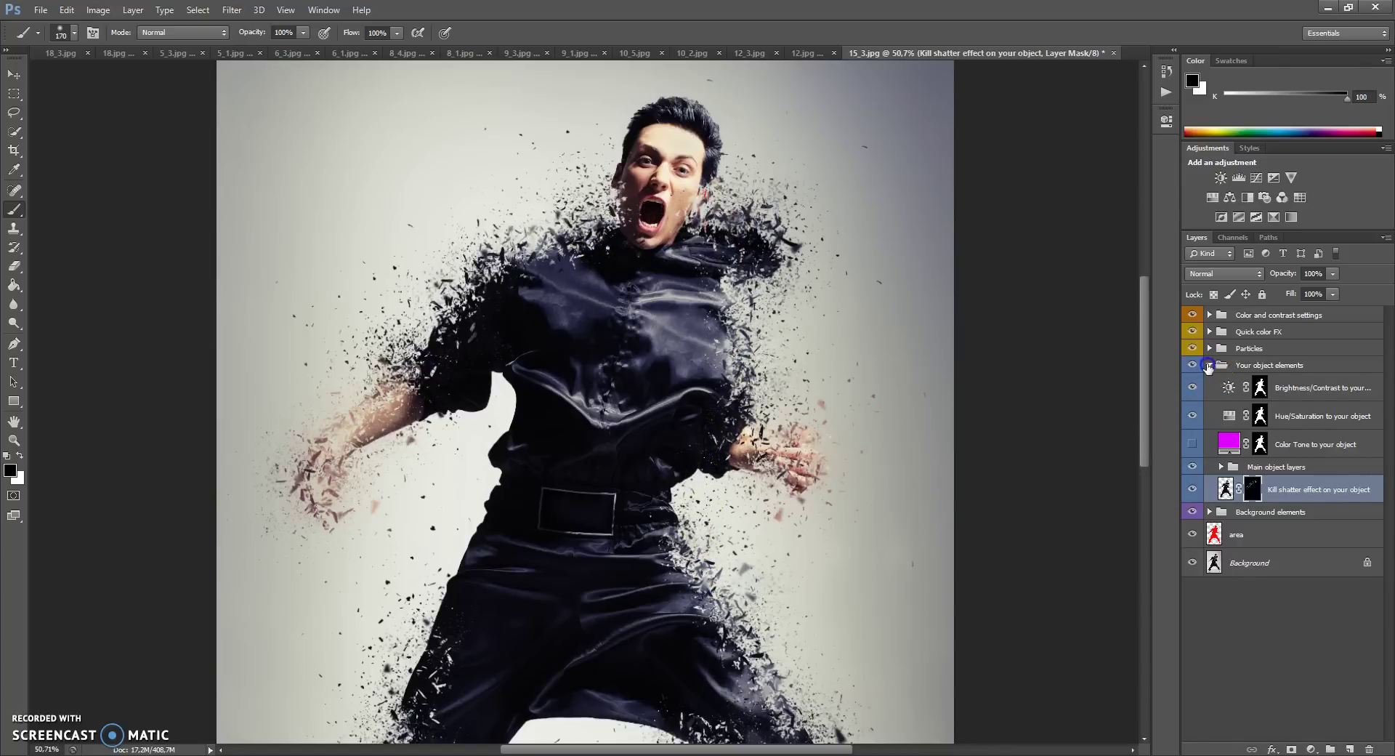
Step: Open the Quick particles color settings in the Particles group and set the brightness of all particles to about 5
left_click(1208, 365)
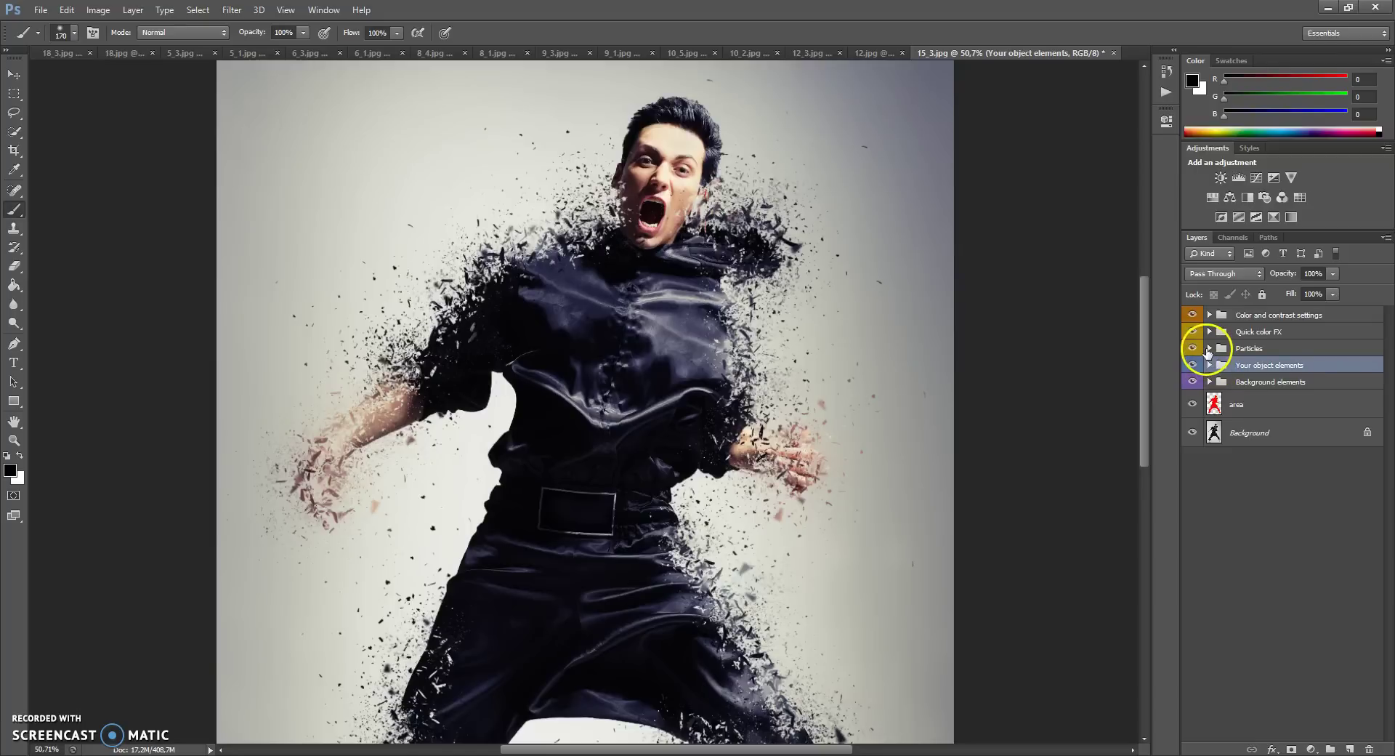
left_click(1209, 349)
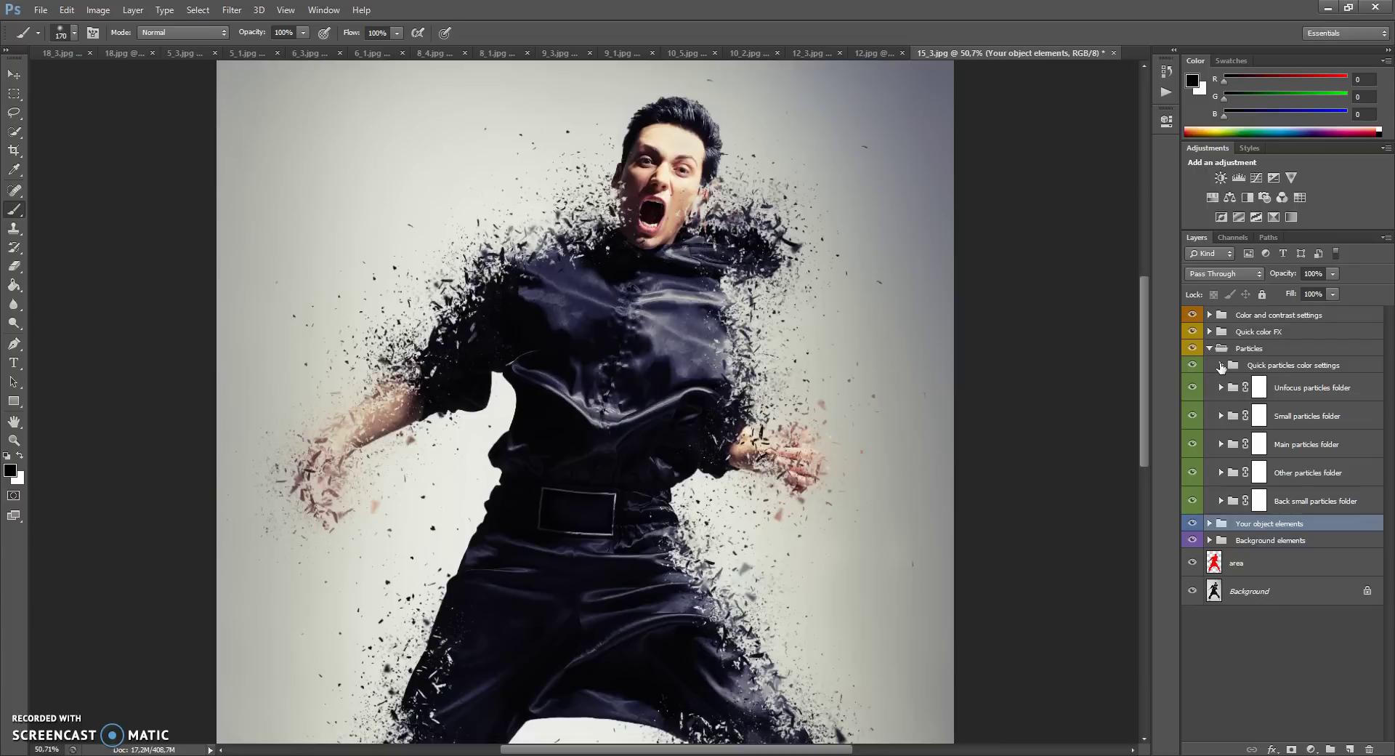
left_click(1222, 365)
left_click(1240, 389)
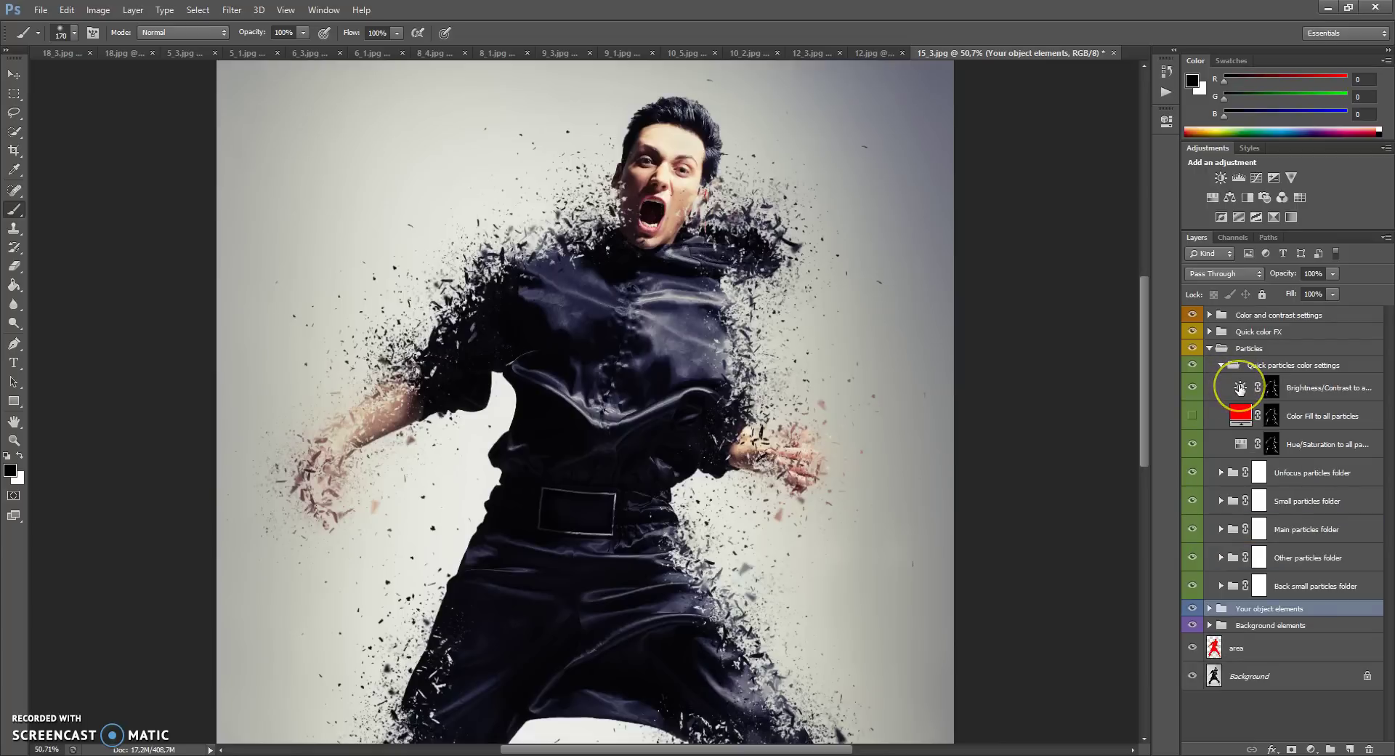
double_click(1240, 388)
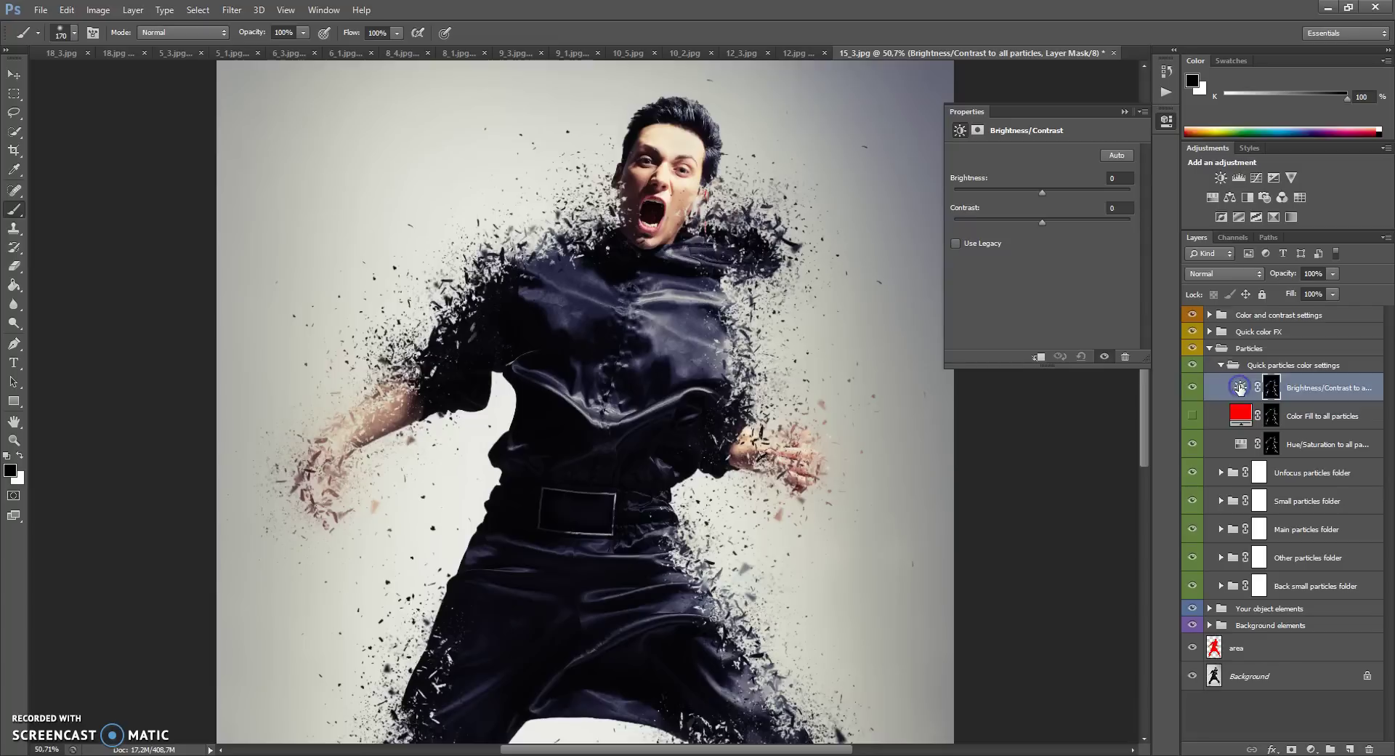
mouse_move(1057, 194)
left_mouse_down()
mouse_move(1070, 195)
mouse_move(1019, 196)
mouse_move(1044, 199)
left_mouse_up()
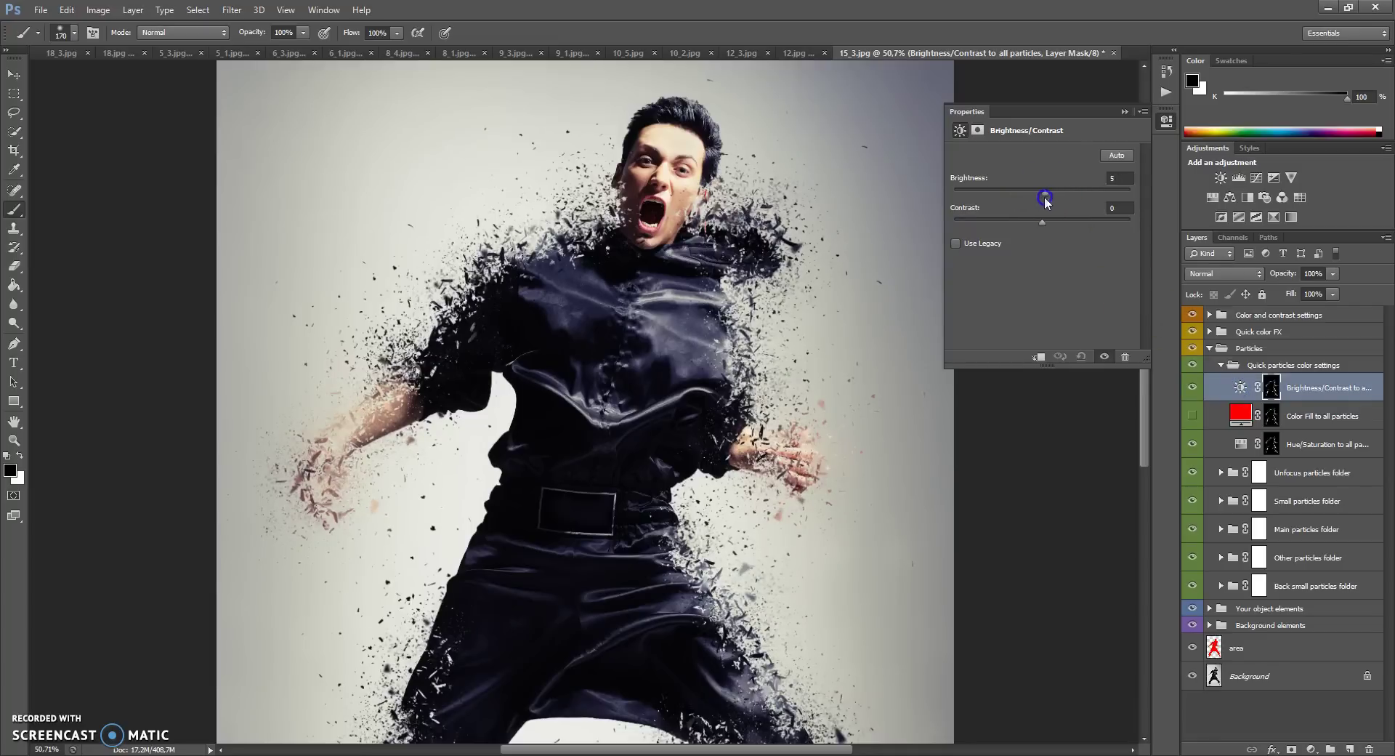
left_click(1122, 112)
Step: Show the Color Fill to all particles layer, try other hues for its fill, cancel the color change and hide the layer
left_click(1192, 416)
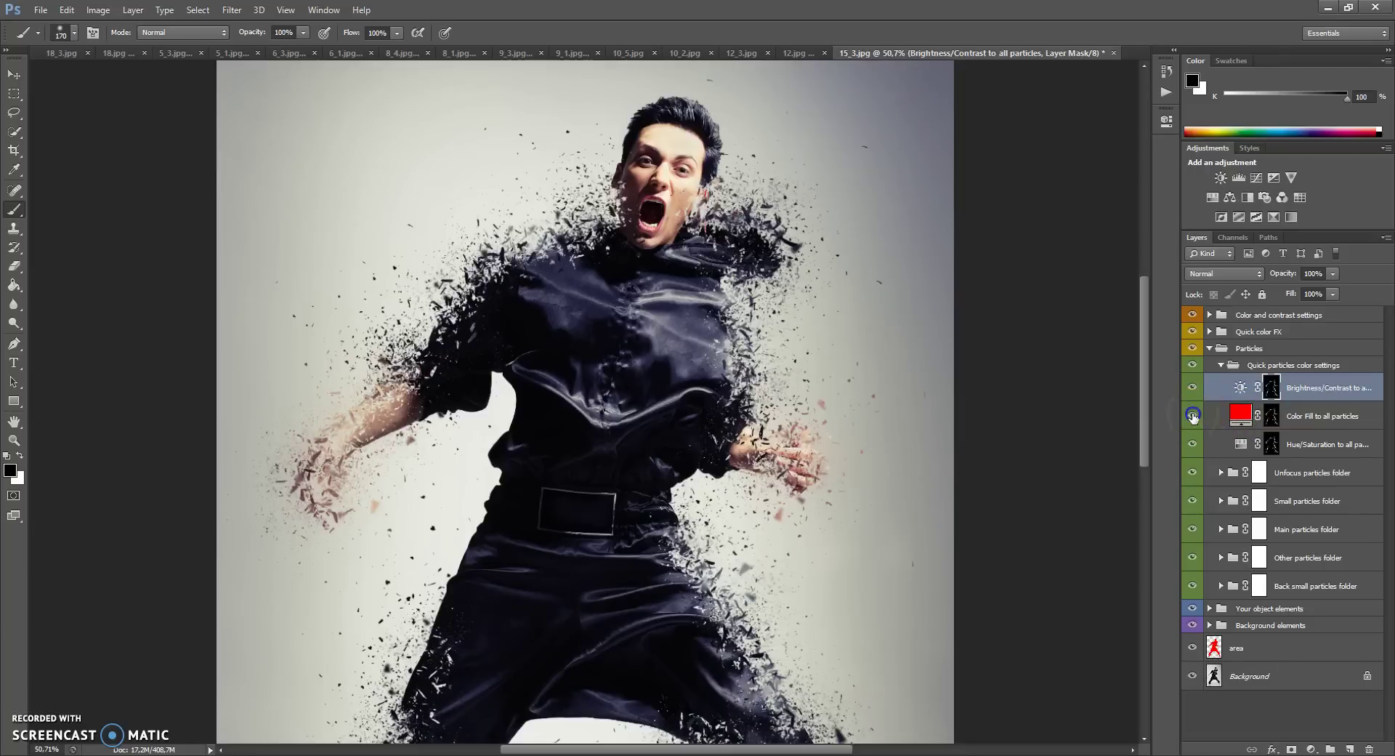
double_click(1232, 415)
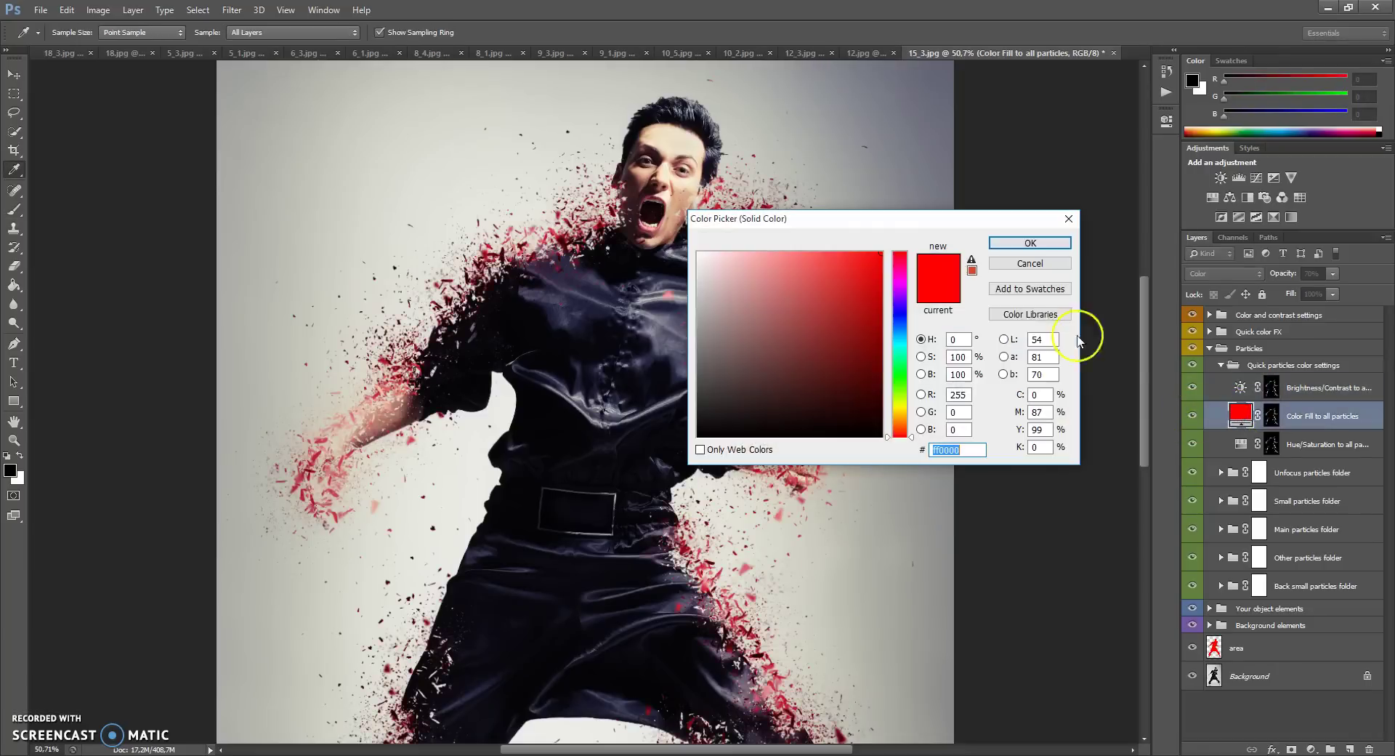
left_click(895, 266)
left_click_drag(898, 289, 903, 374)
left_click(1003, 271)
left_click(1192, 416)
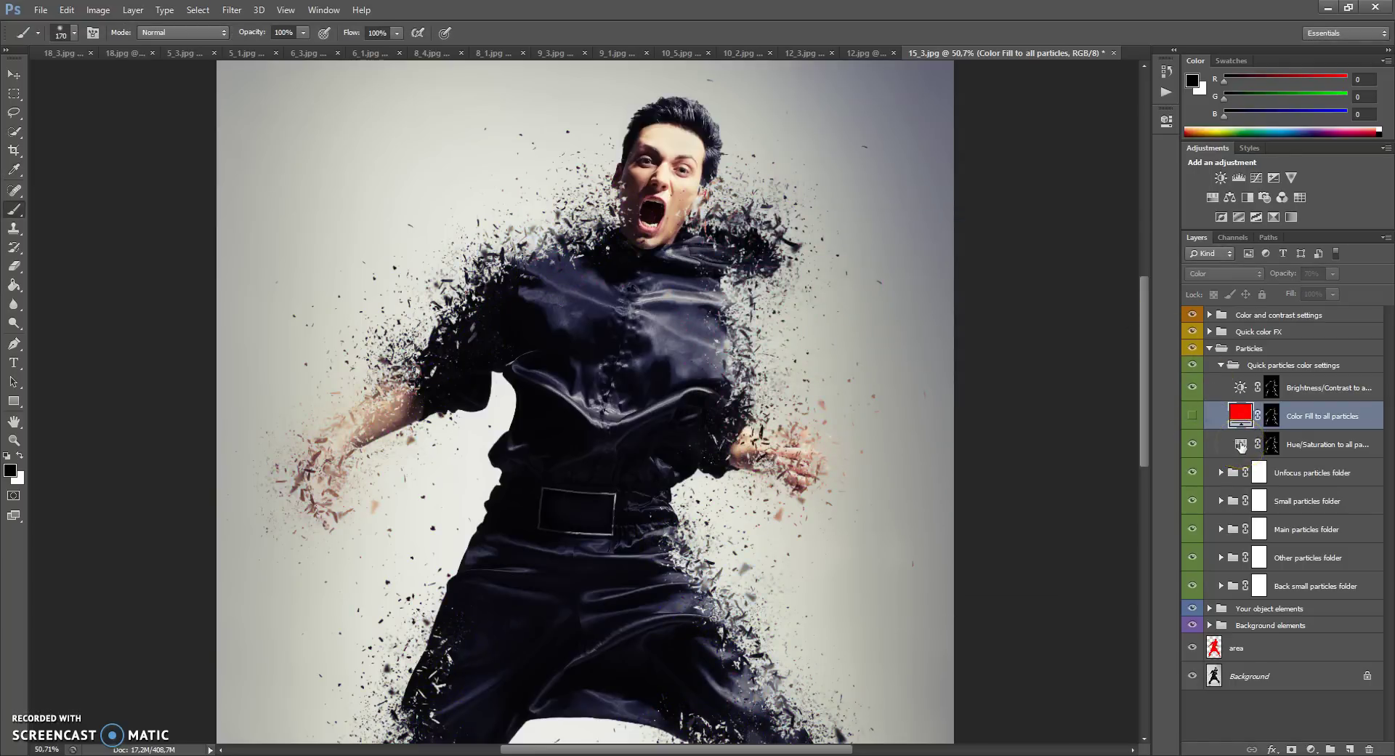
Step: Adjust the Hue/Saturation to all particles layer, and collapse the Quick particles color settings group
double_click(1241, 444)
left_click_drag(1042, 209, 1044, 246)
left_click(1122, 111)
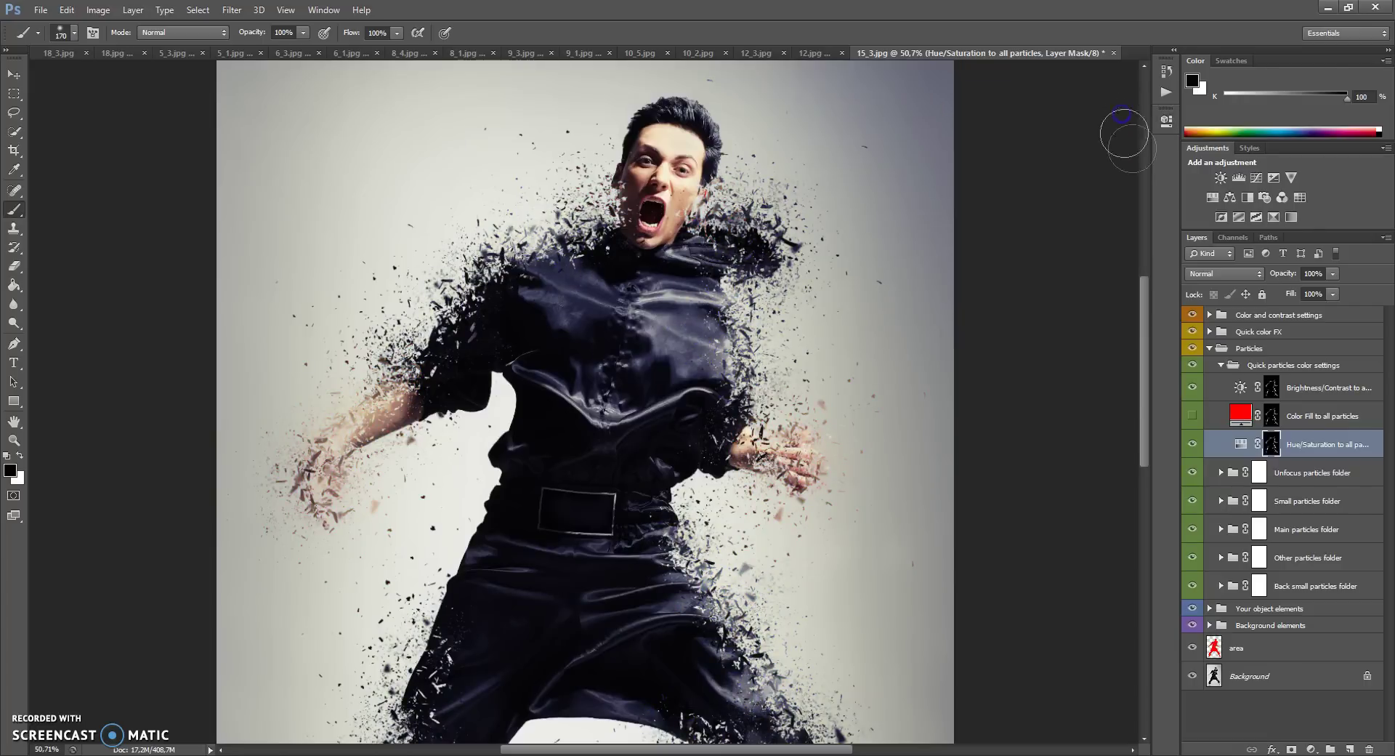
left_click(1219, 365)
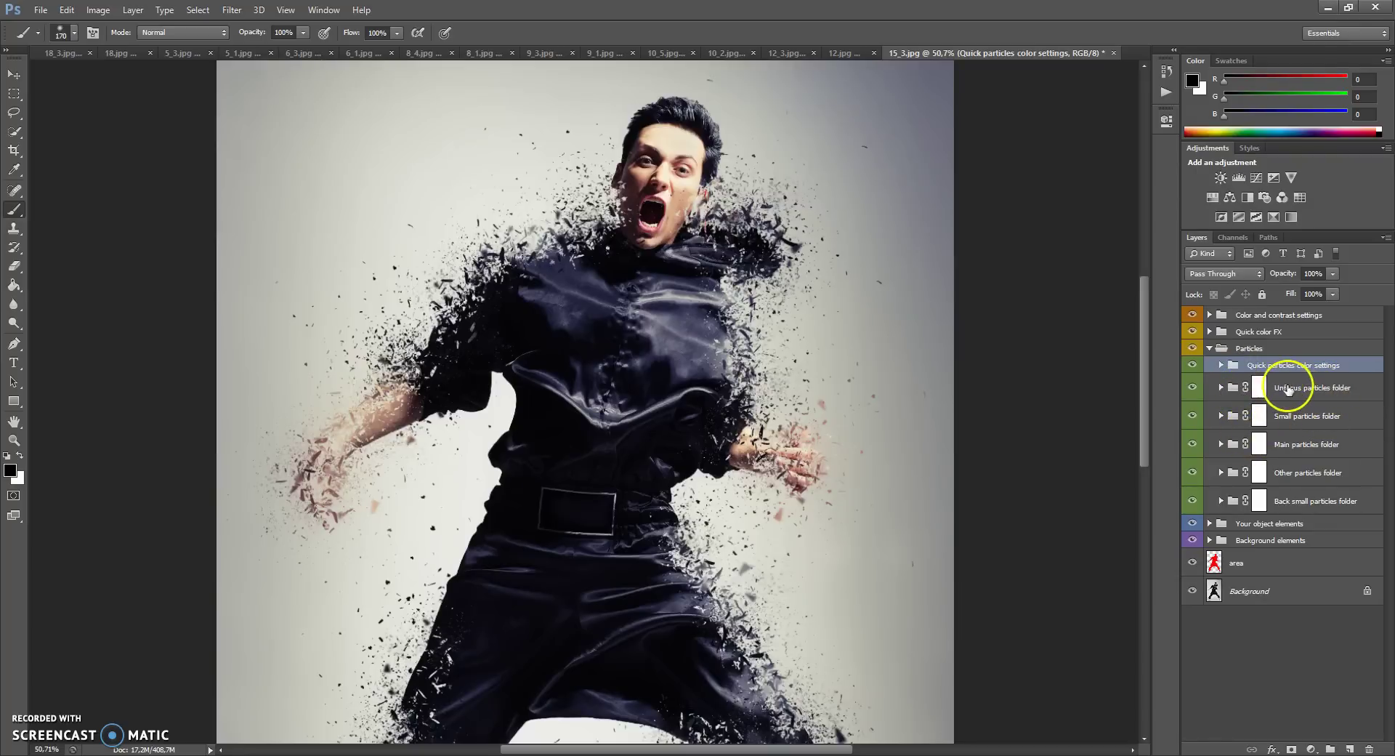
Step: Compare the image with the unfocus, small, main, other and back small particles folders hidden one by one and shown again
left_click(1192, 388)
left_click(1192, 415)
left_click(1192, 443)
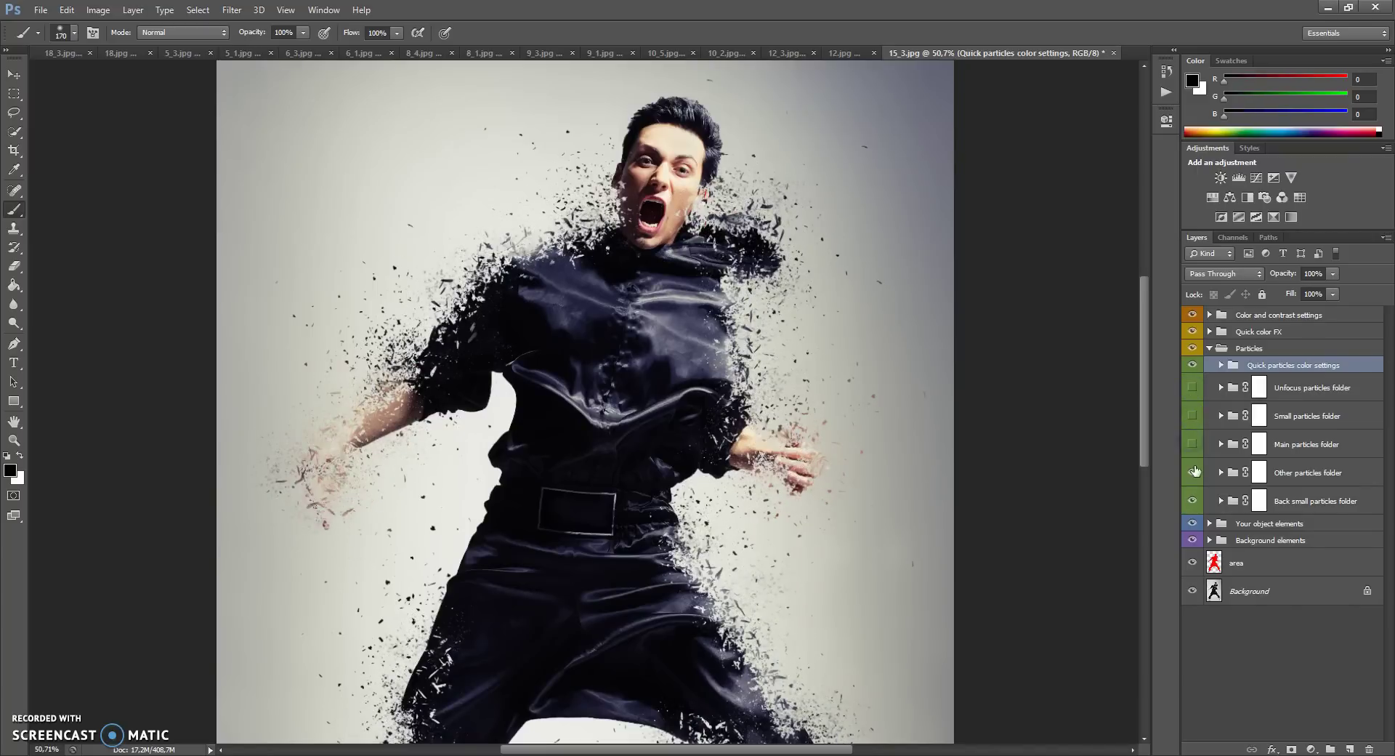
left_click(1192, 471)
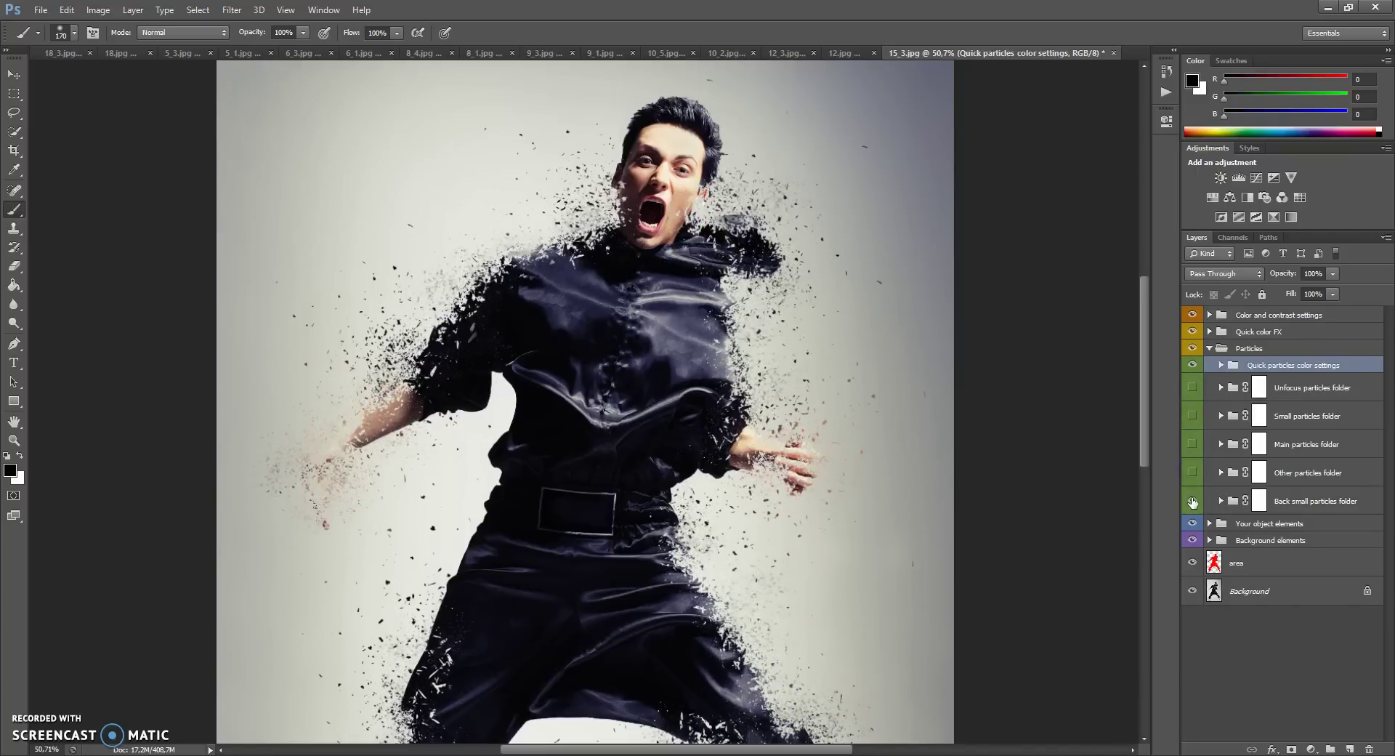
left_click(1191, 500)
left_click(1191, 471)
left_click(1191, 442)
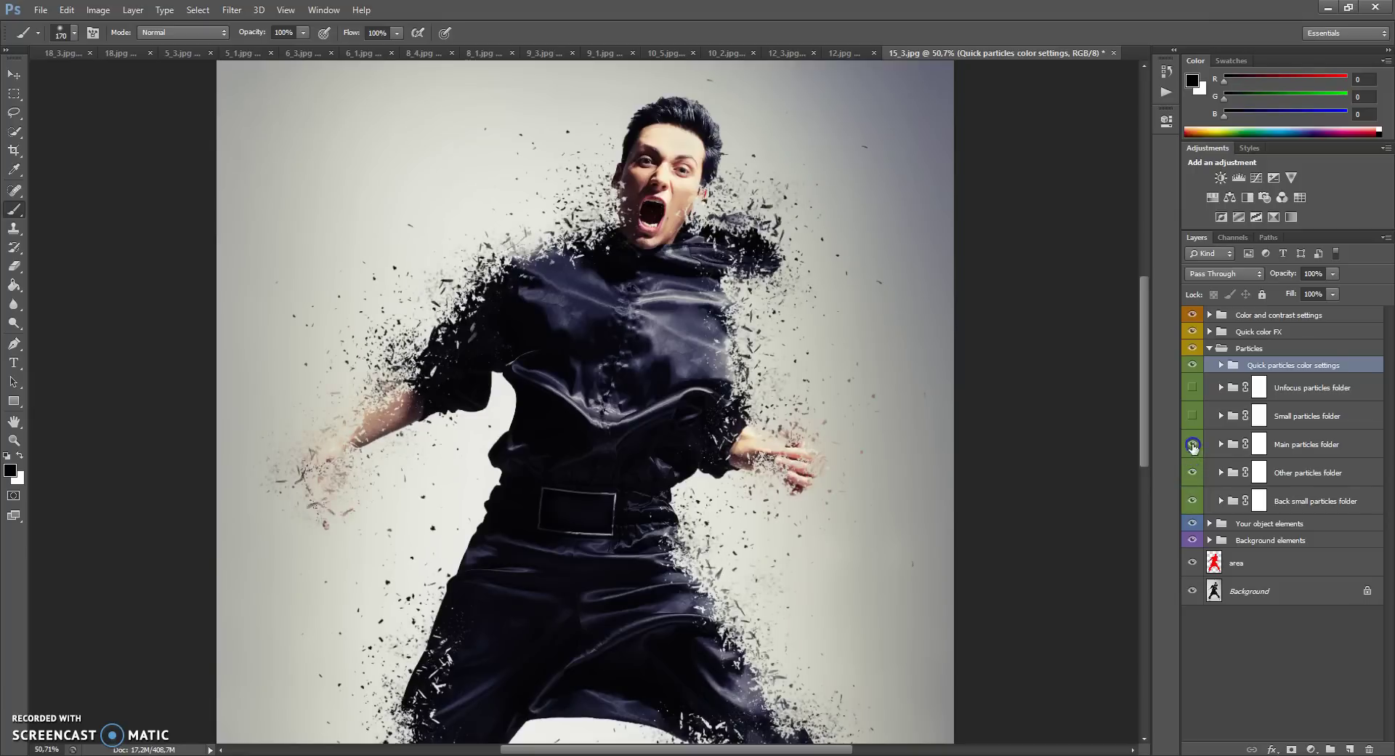
left_click(1192, 416)
left_click(1193, 388)
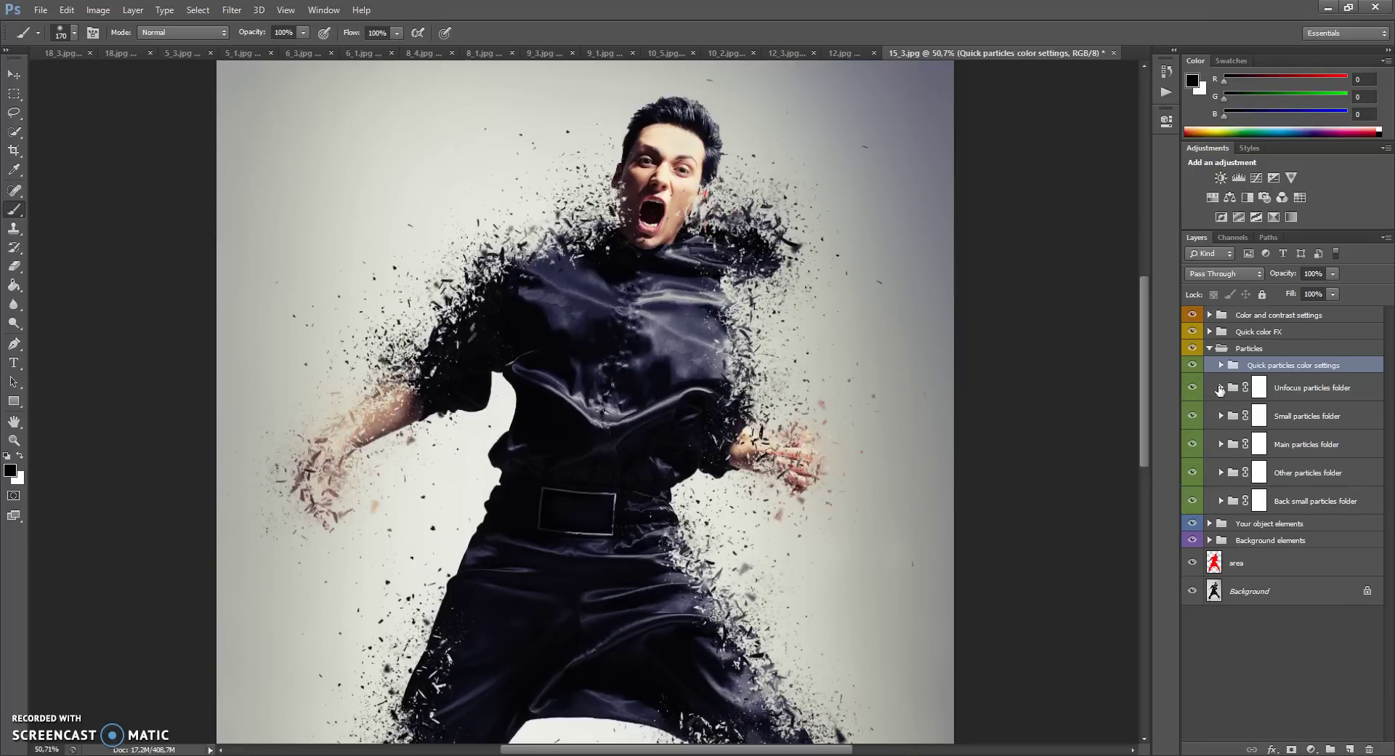
Step: Examine the adjustment layers inside the Unfocus particles folder, and collapse the folder
left_click(1220, 387)
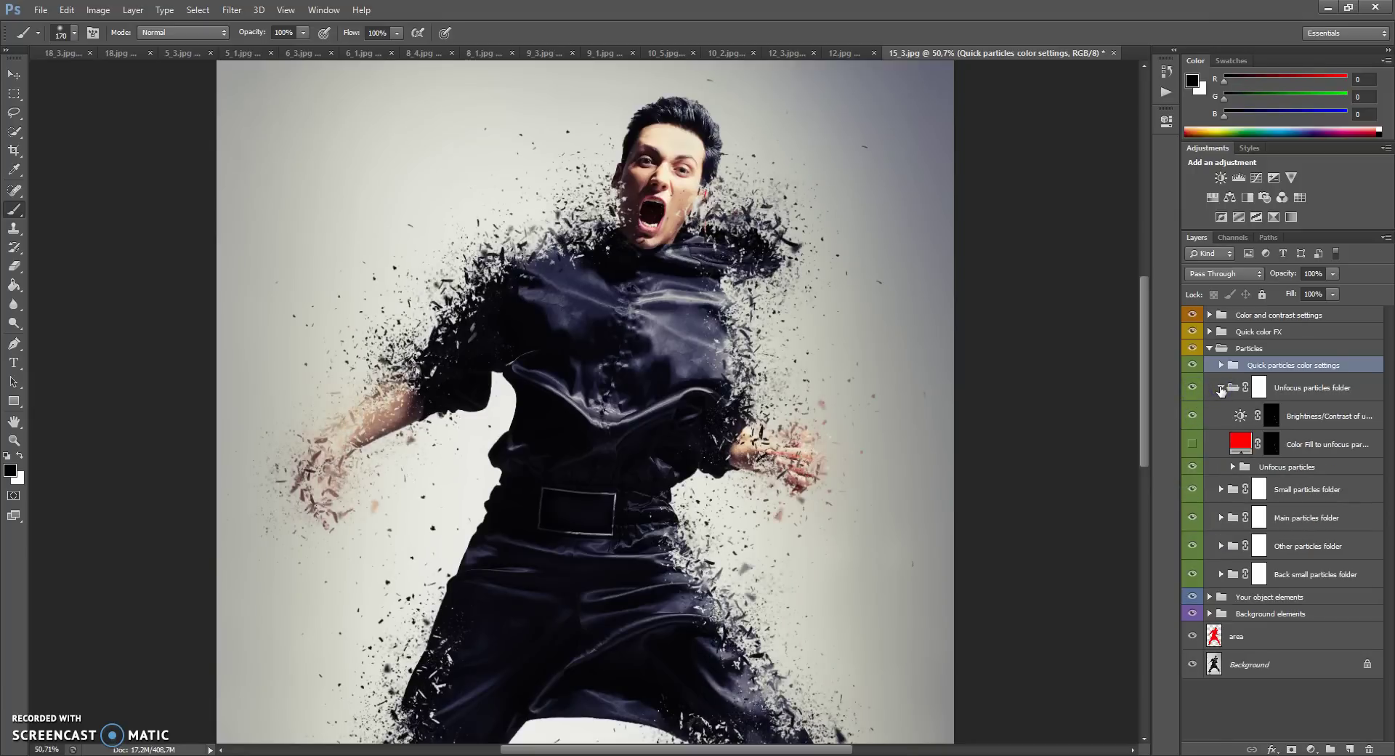
left_click(1240, 417)
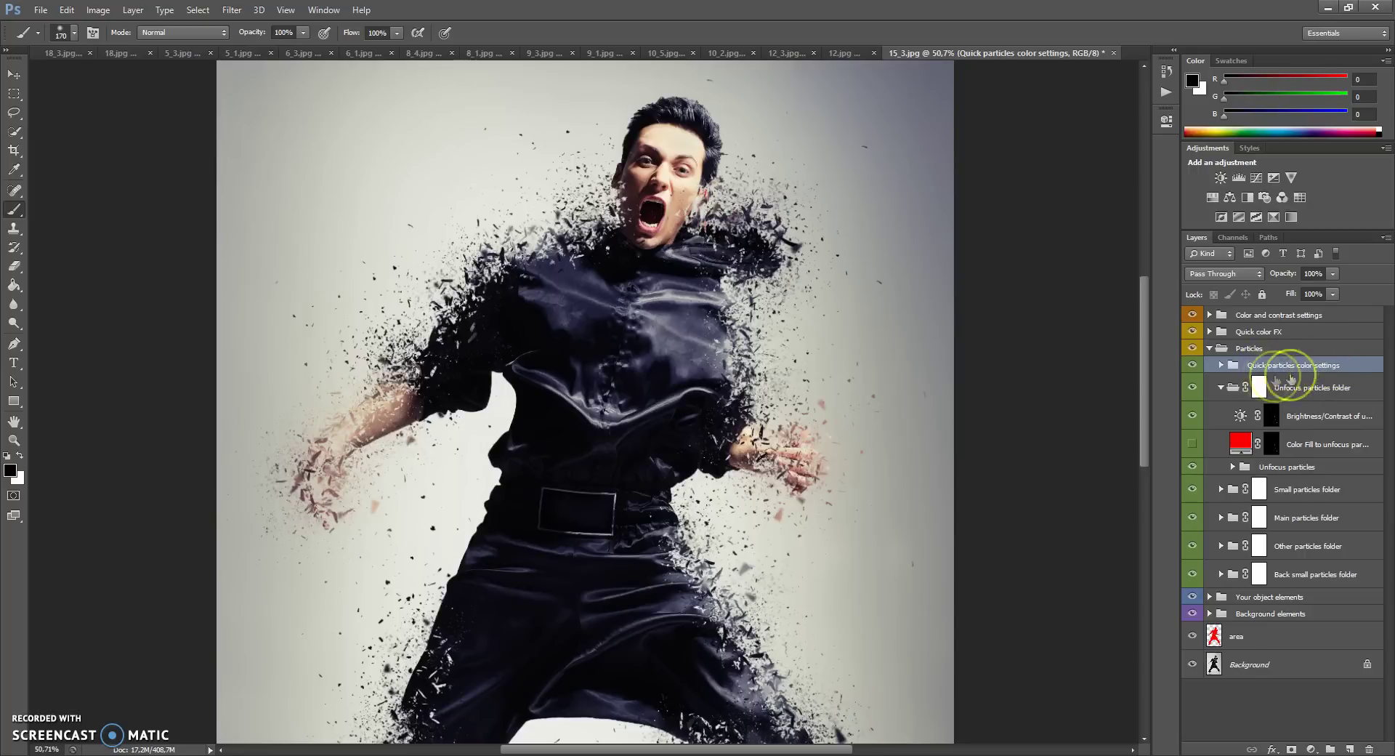
left_click(1221, 387)
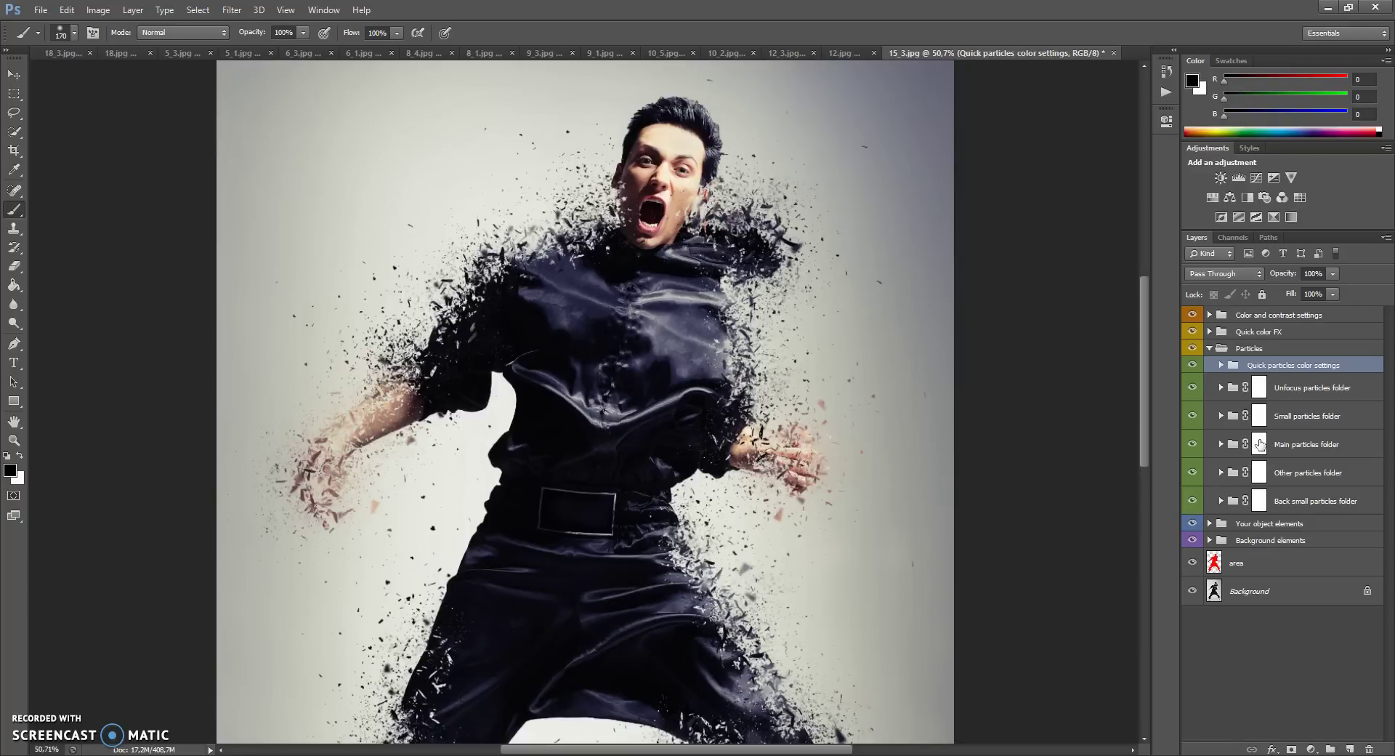
Step: Paint black on the Main particles folder mask over both of the dancer's arms, the shoulders and the hands
left_click(1259, 442)
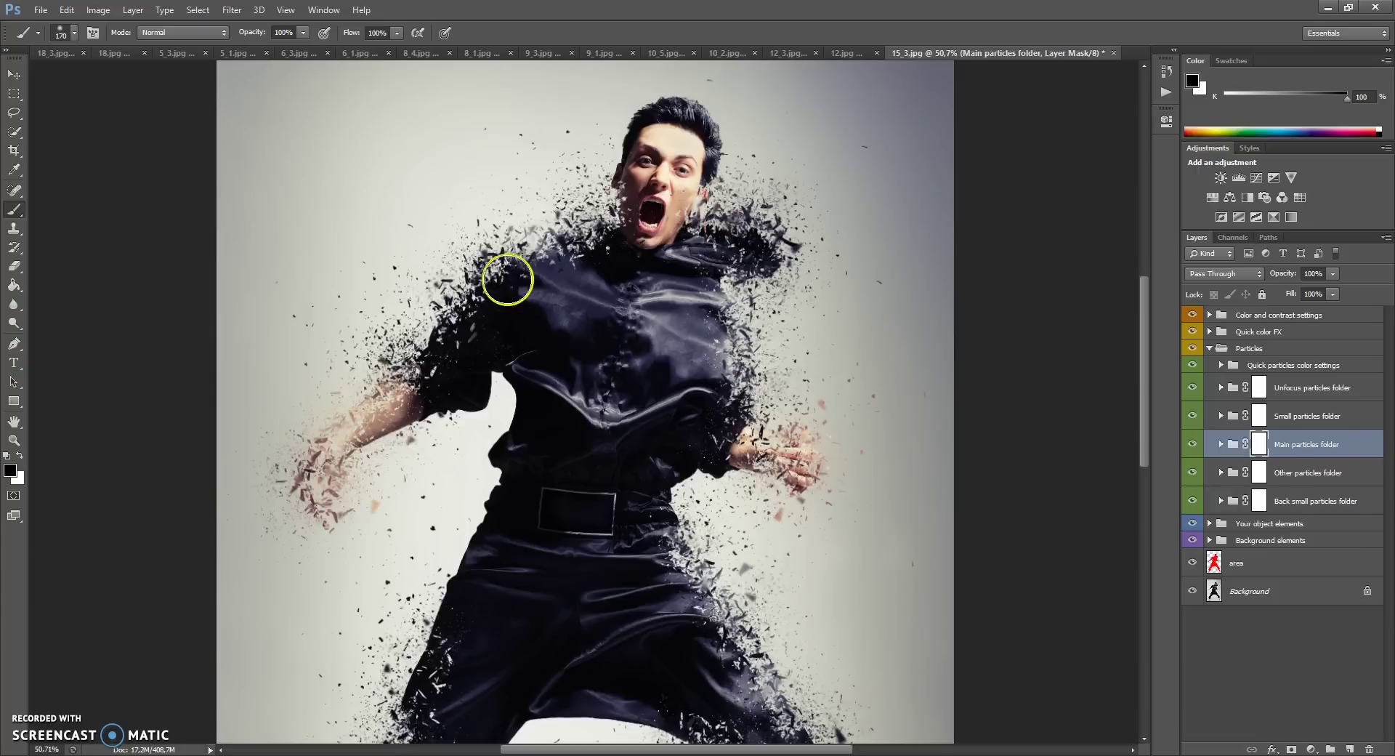
mouse_move(482, 264)
left_mouse_down()
mouse_move(563, 225)
mouse_move(486, 290)
mouse_move(508, 238)
mouse_move(486, 312)
mouse_move(434, 367)
mouse_move(329, 387)
mouse_move(409, 379)
mouse_move(289, 518)
mouse_move(428, 397)
mouse_move(449, 427)
mouse_move(454, 333)
left_mouse_up()
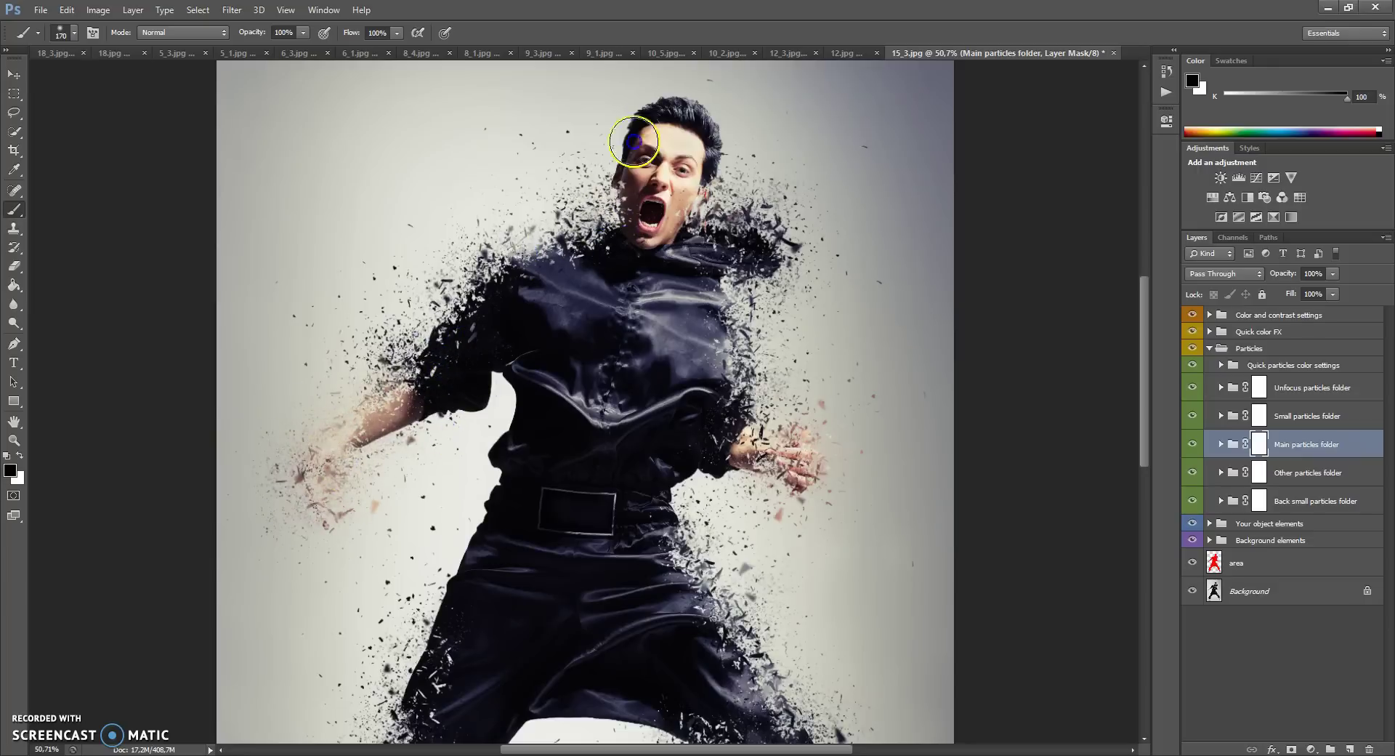
mouse_move(772, 230)
left_mouse_down()
mouse_move(758, 320)
mouse_move(763, 305)
mouse_move(787, 452)
mouse_move(767, 486)
mouse_move(696, 472)
left_mouse_up()
left_click_drag(675, 530, 807, 486)
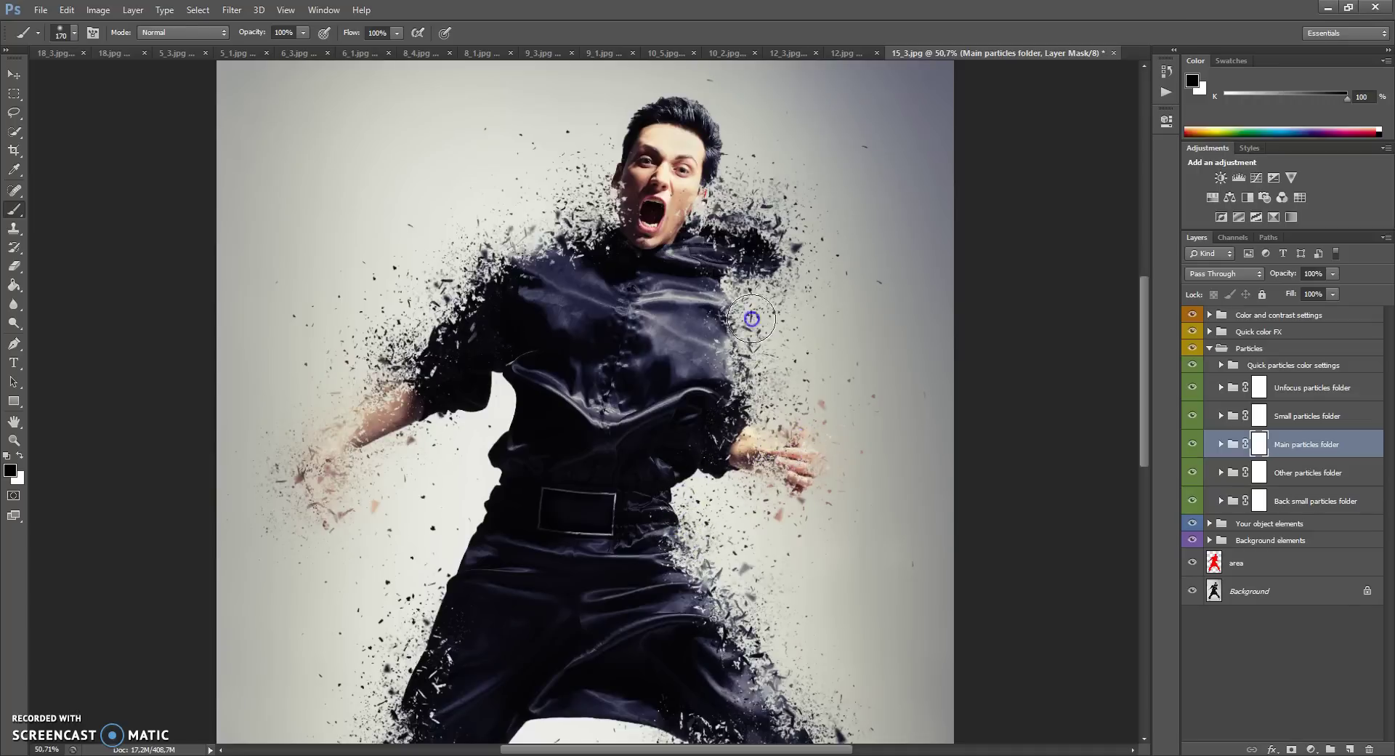
Step: Paint white on the Main particles folder mask to bring back the particles over the arms and hands, and collapse the Particles group
left_click(20, 456)
mouse_move(341, 505)
left_mouse_down()
mouse_move(356, 488)
mouse_move(305, 447)
left_mouse_up()
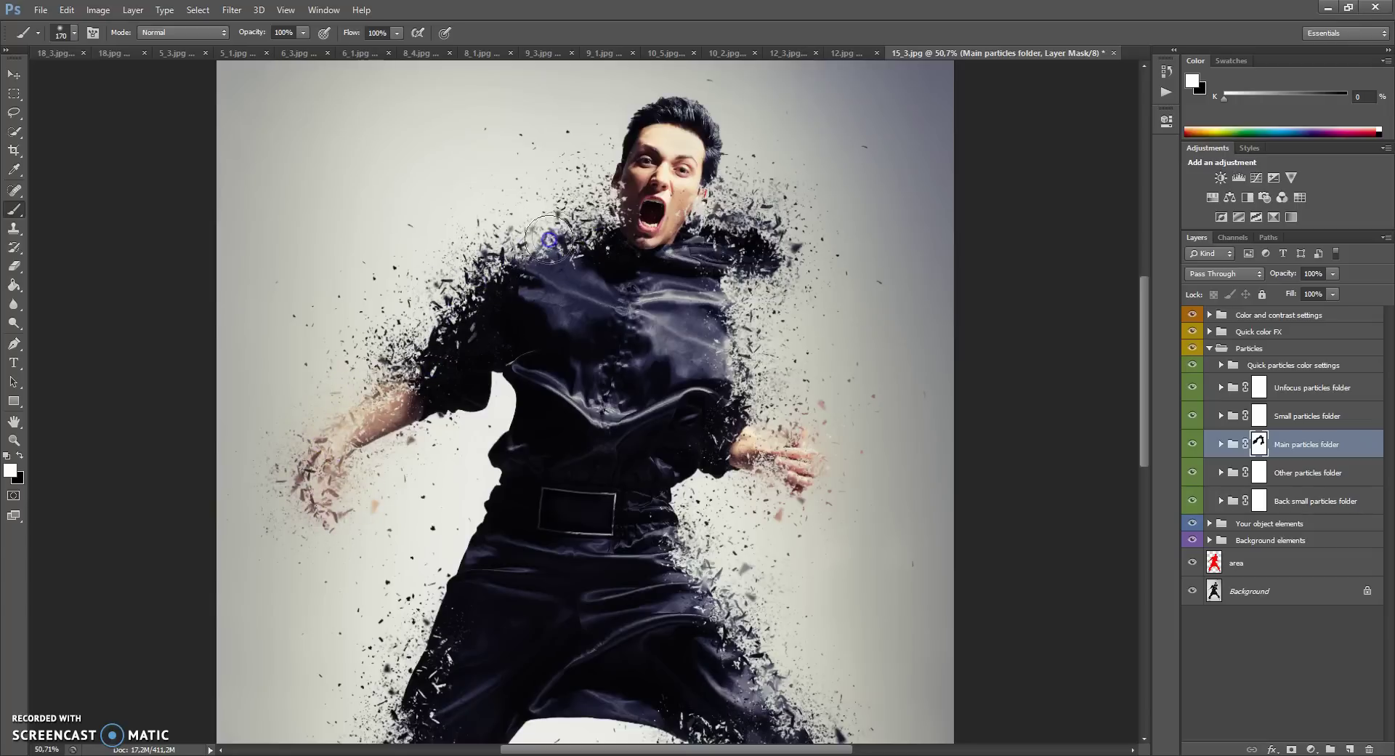
mouse_move(734, 247)
left_mouse_down()
mouse_move(769, 187)
mouse_move(770, 405)
mouse_move(751, 434)
mouse_move(795, 476)
left_mouse_up()
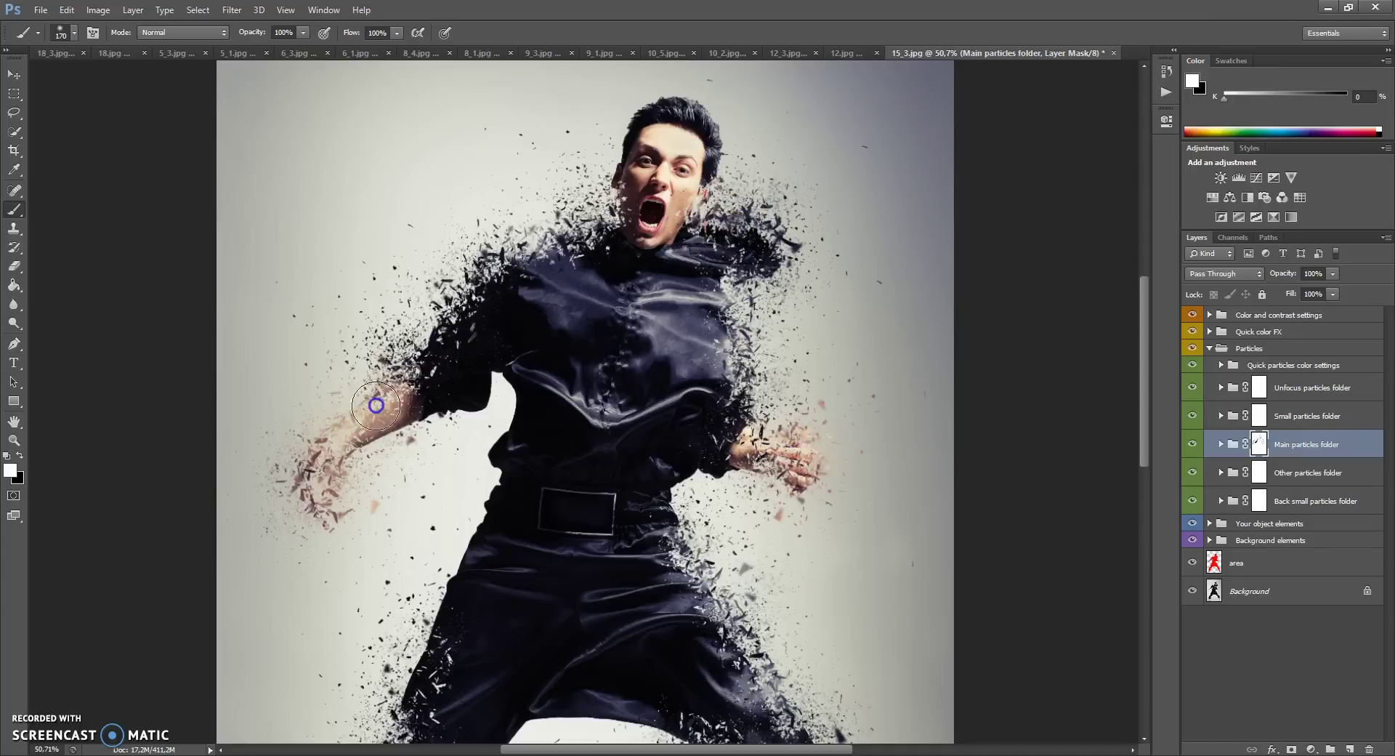
left_click(1210, 348)
Step: Compare the Col 1 to Col 5 presets in the Quick color FX group one at a time, and keep only Col 3 enabled
scroll(617, 311, "down", 3)
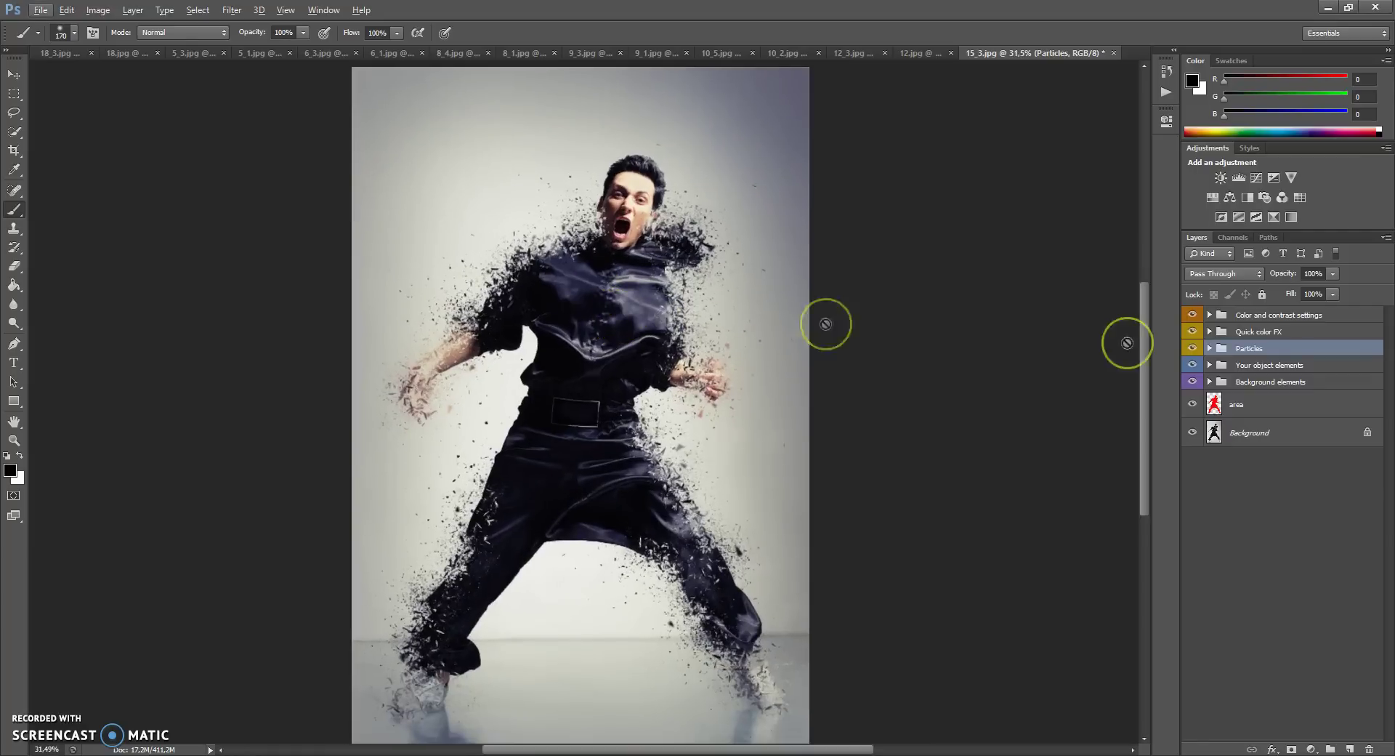
left_click(1209, 331)
mouse_move(1227, 361)
left_mouse_down()
mouse_move(1236, 491)
mouse_move(1227, 356)
left_mouse_up()
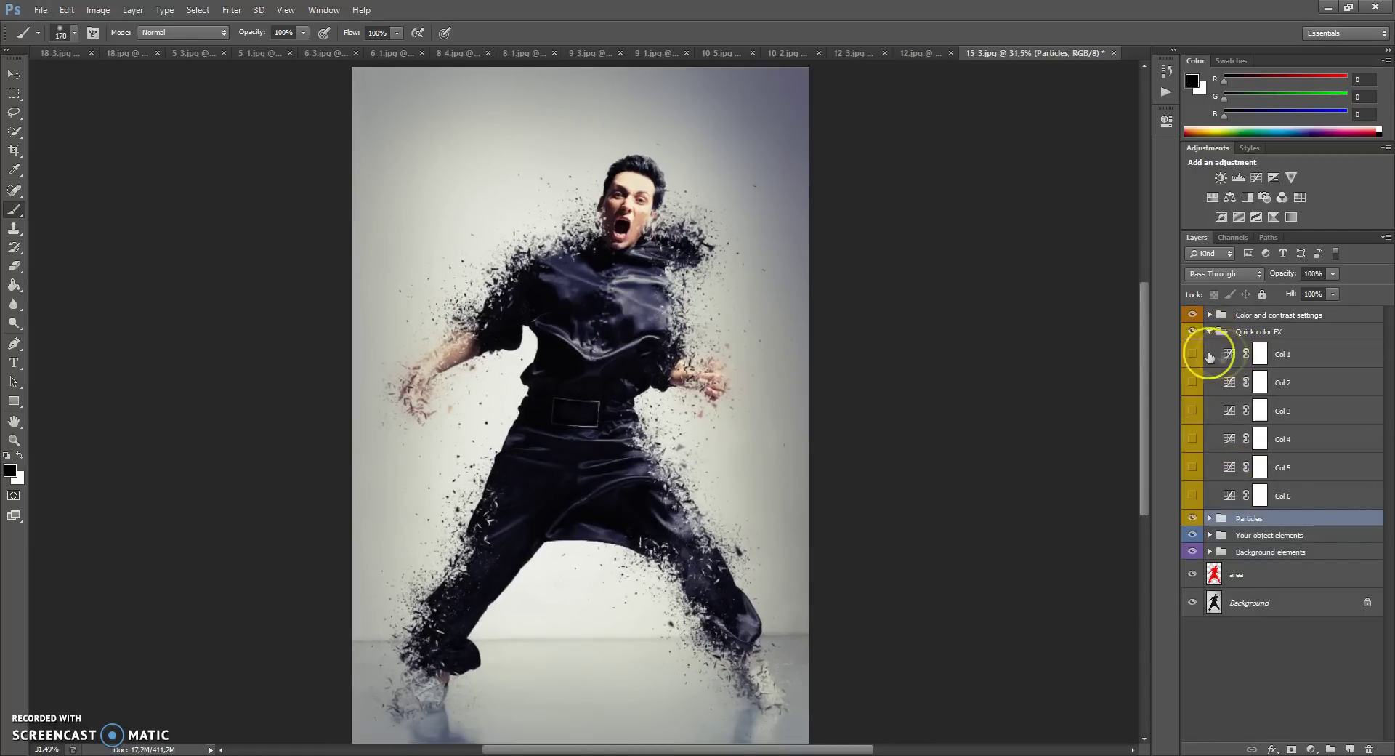
left_click(1192, 353)
left_click(1192, 353)
left_click(1191, 381)
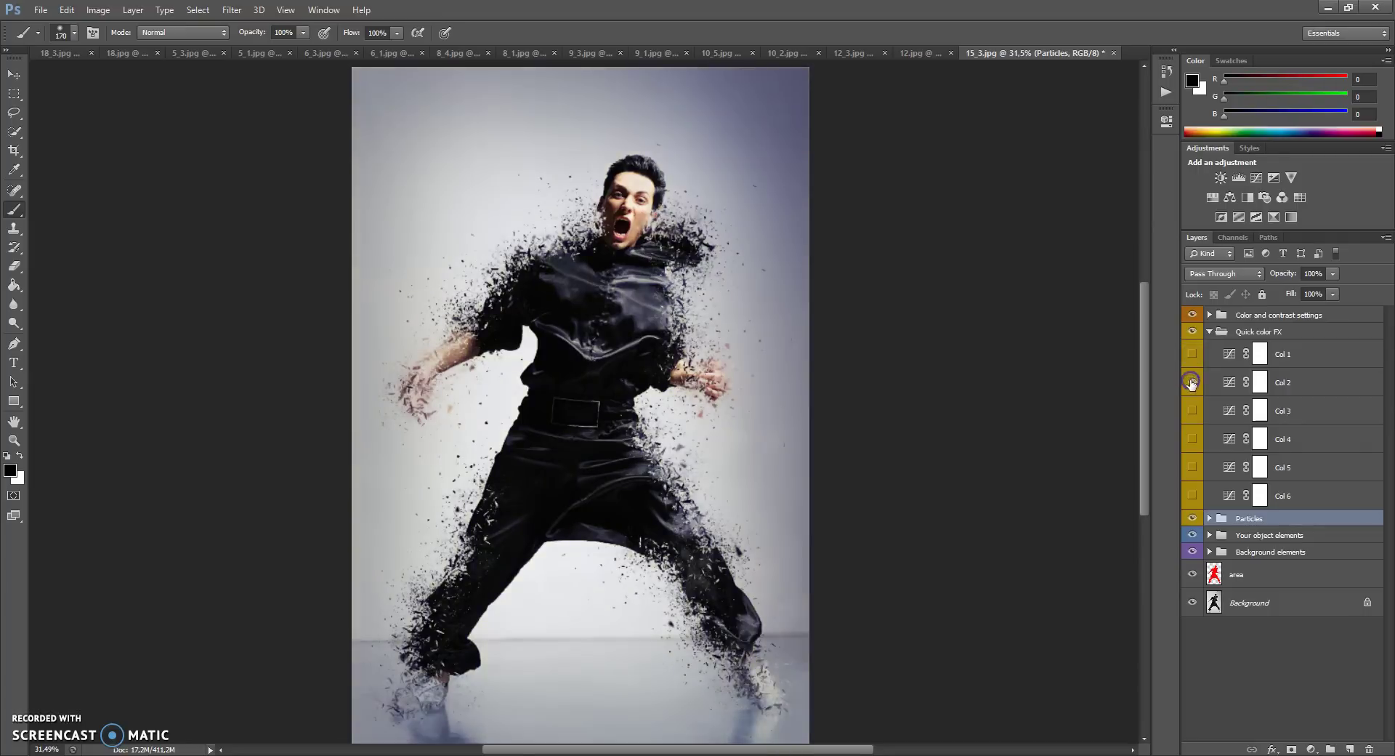
left_click(1191, 382)
left_click(1192, 409)
left_click(1192, 410)
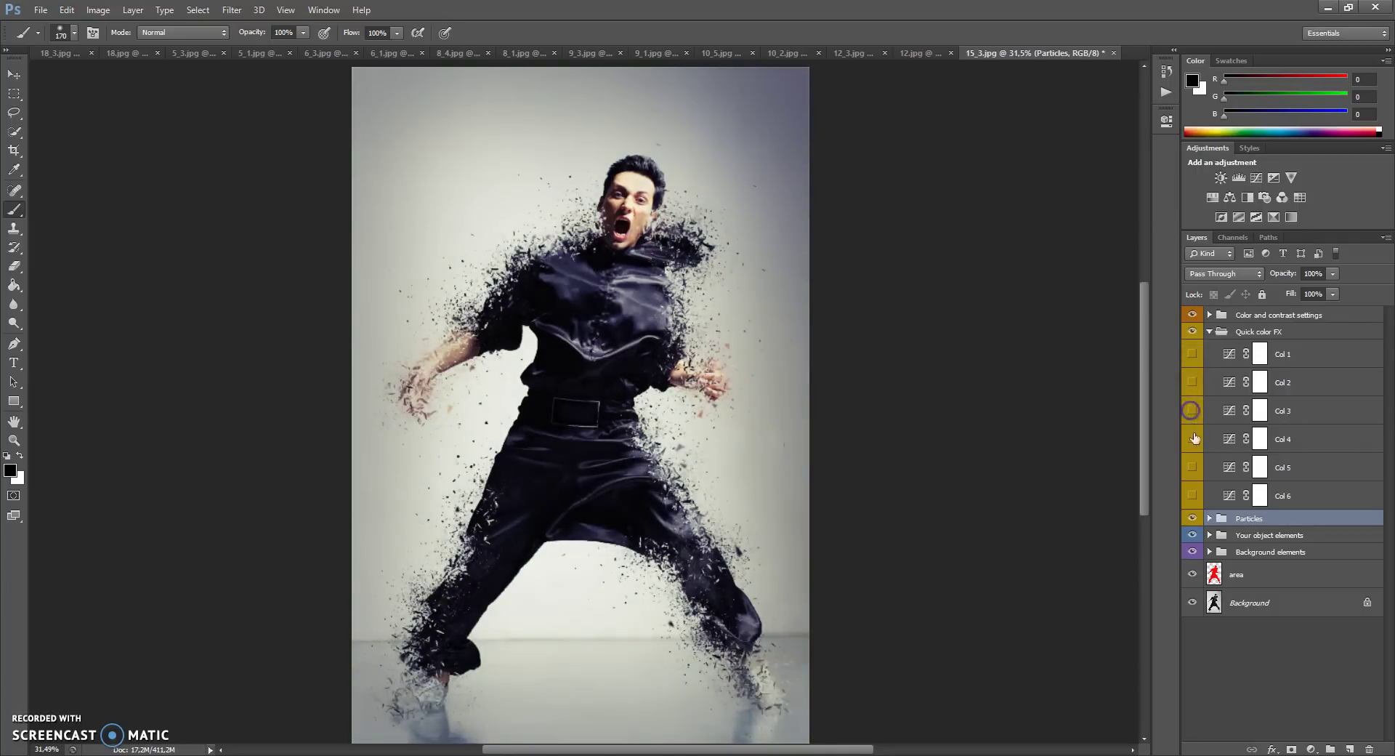
left_click(1192, 439)
left_click(1192, 438)
left_click(1192, 467)
left_click(1191, 467)
left_click(1192, 410)
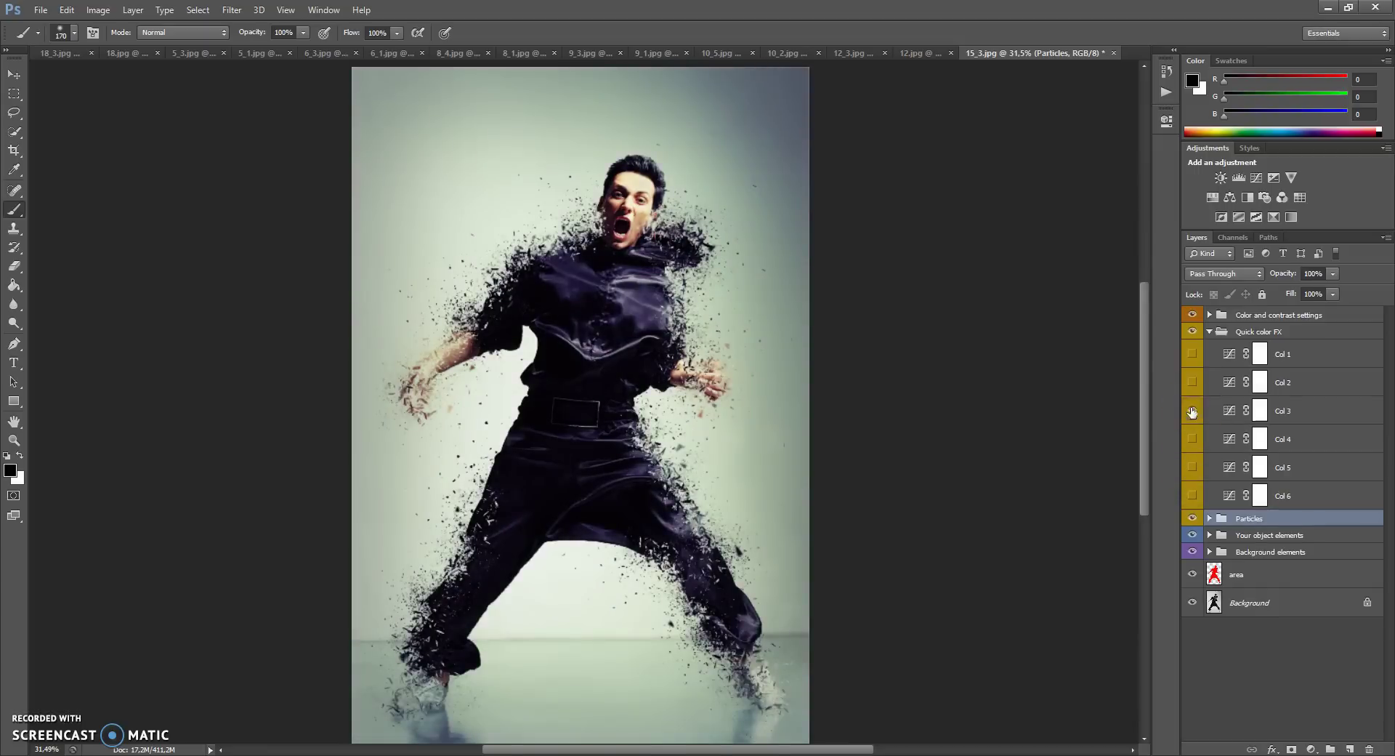
left_click(1209, 331)
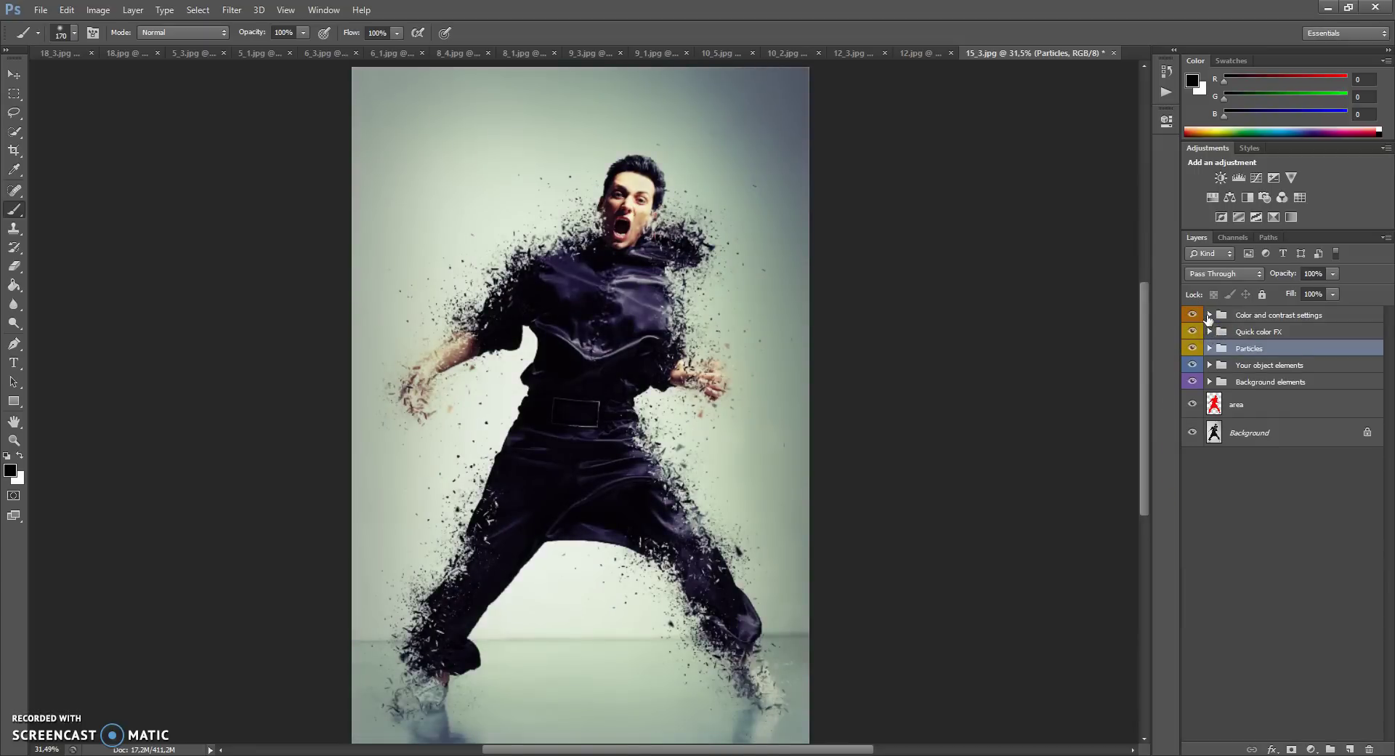
Step: Open the Color and contrast settings group and compare the image with the Curves to all image layer hidden and shown
left_click(1221, 314)
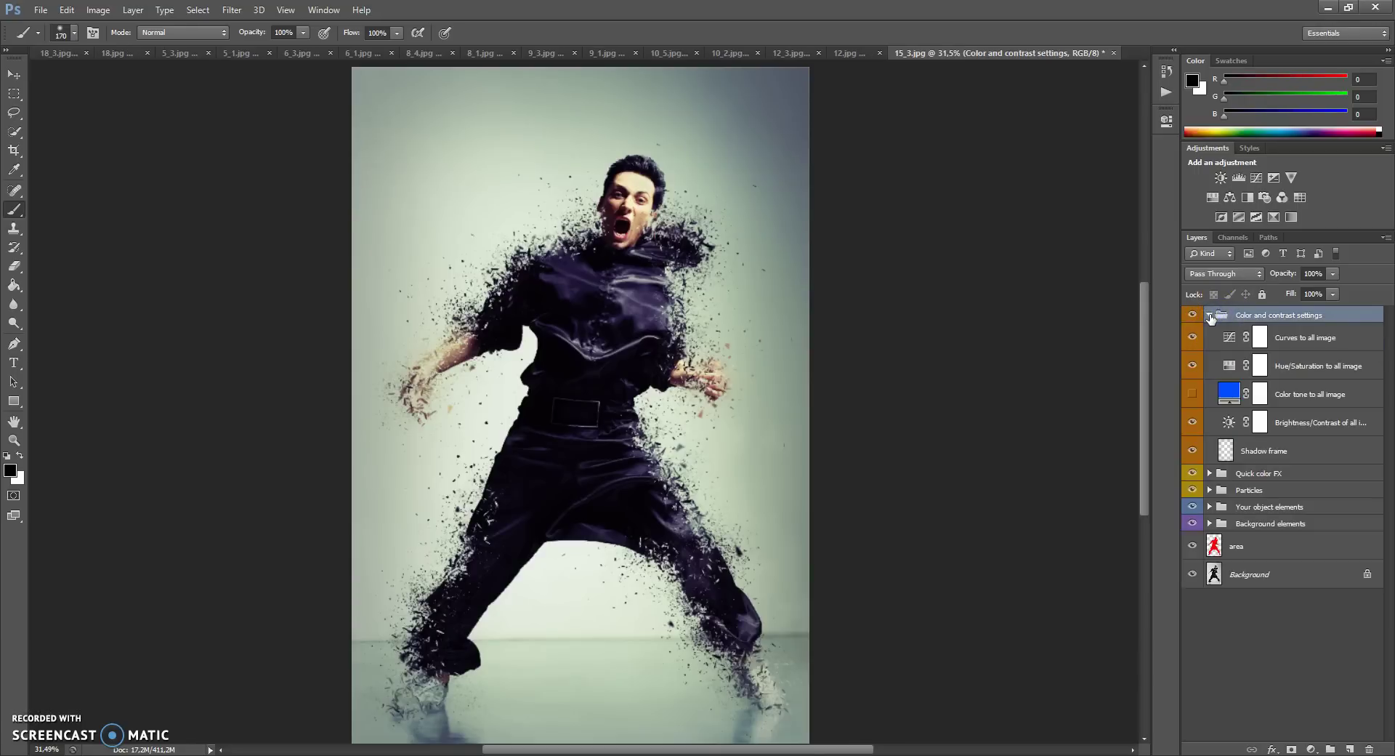
left_click(1192, 337)
left_click(1192, 338)
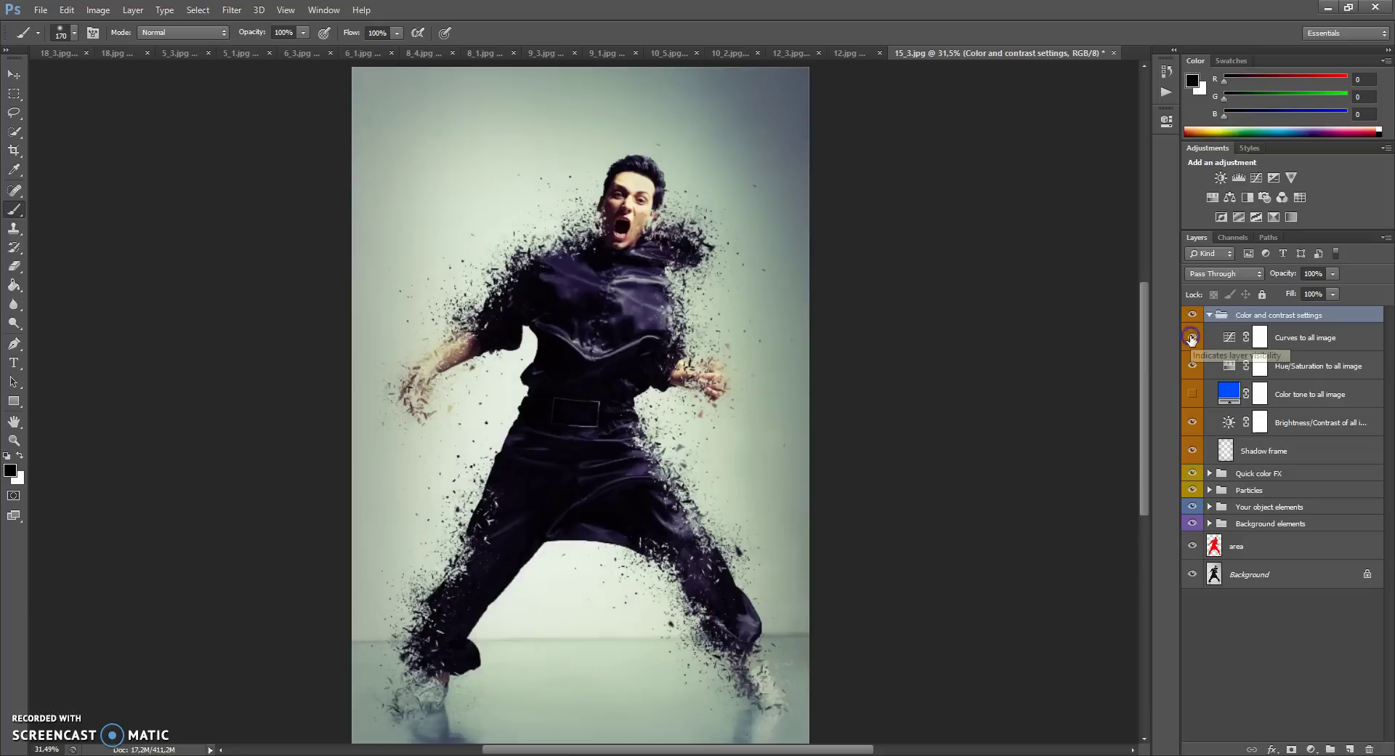
Step: Try different slider values in the Hue/Saturation to all image layer, and reset its saturation and hue to 0
double_click(1227, 365)
left_click_drag(1043, 213, 1012, 242)
left_click(1117, 225)
type("0")
left_click(1117, 196)
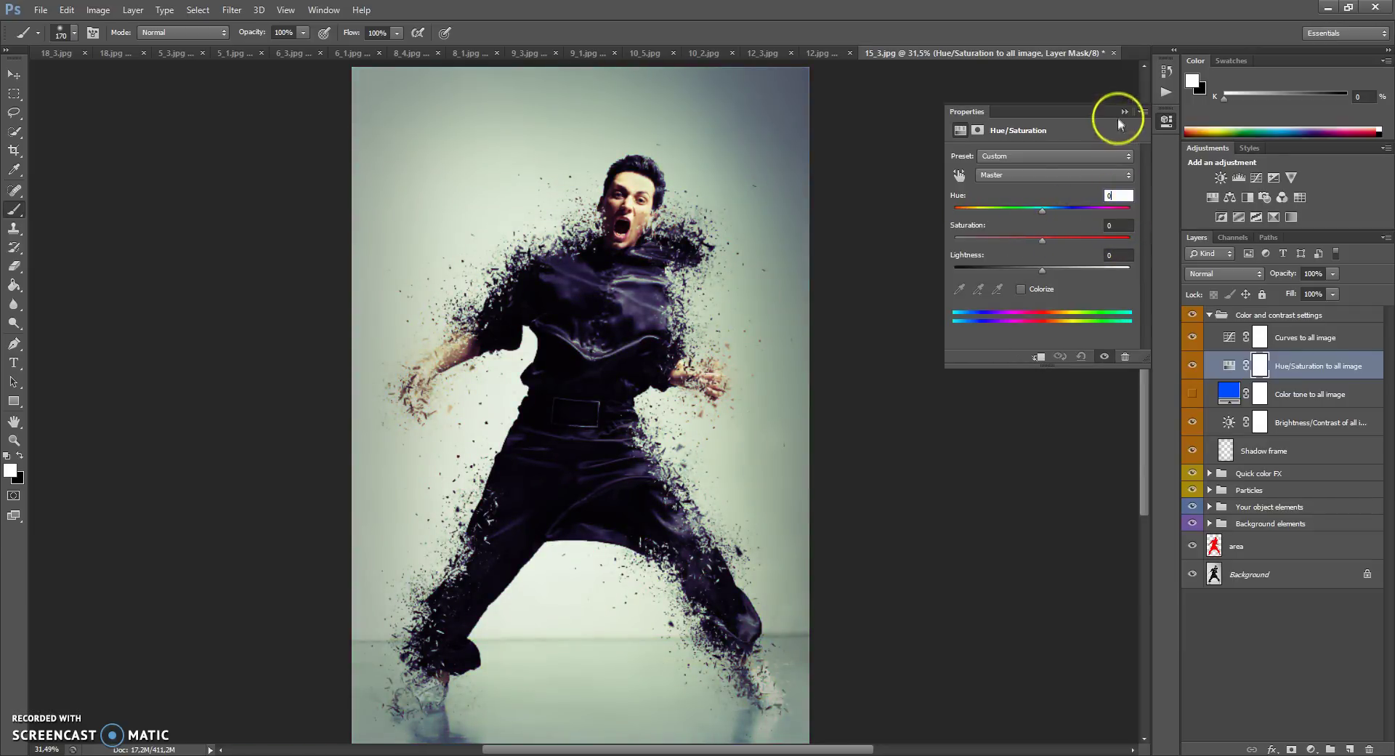
left_click(1123, 113)
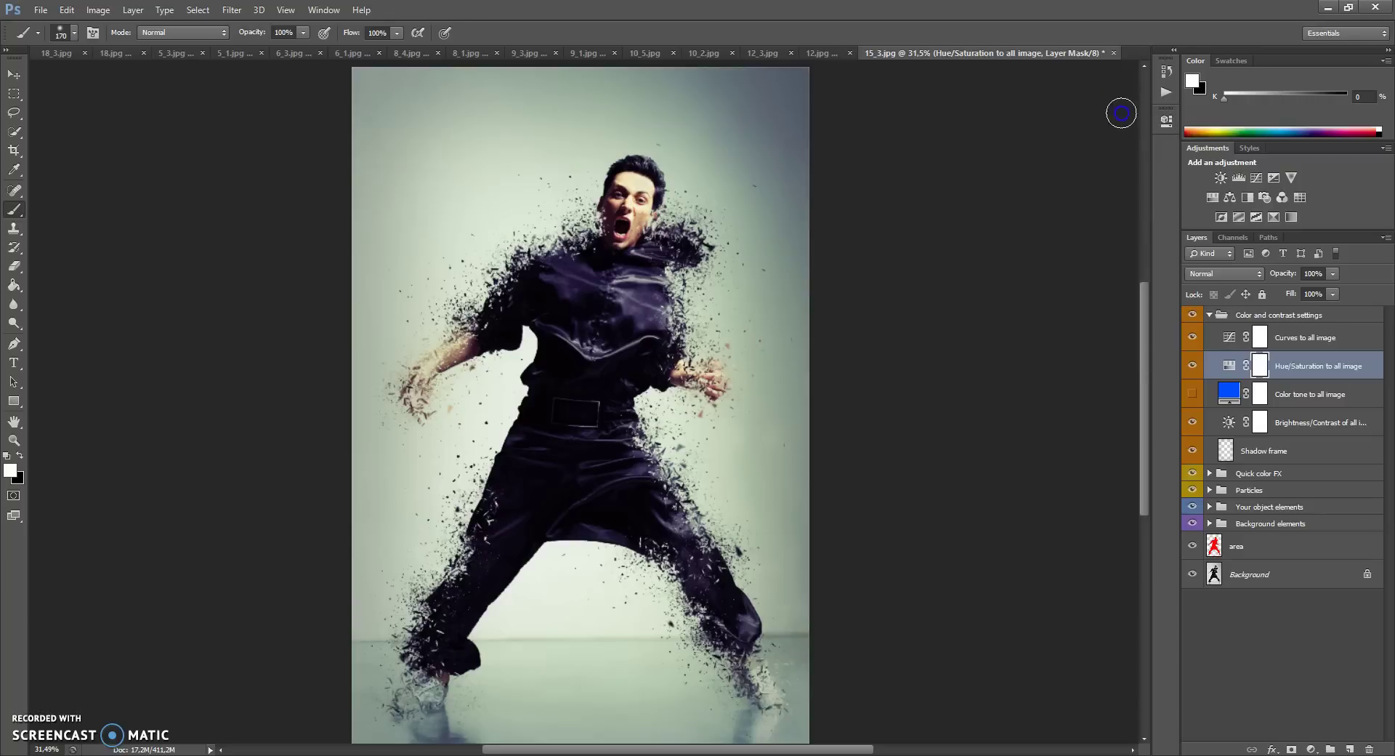
Step: Show the Color tone to all image layer and set its fill to a bright green, about 90ff00
left_click(1228, 393)
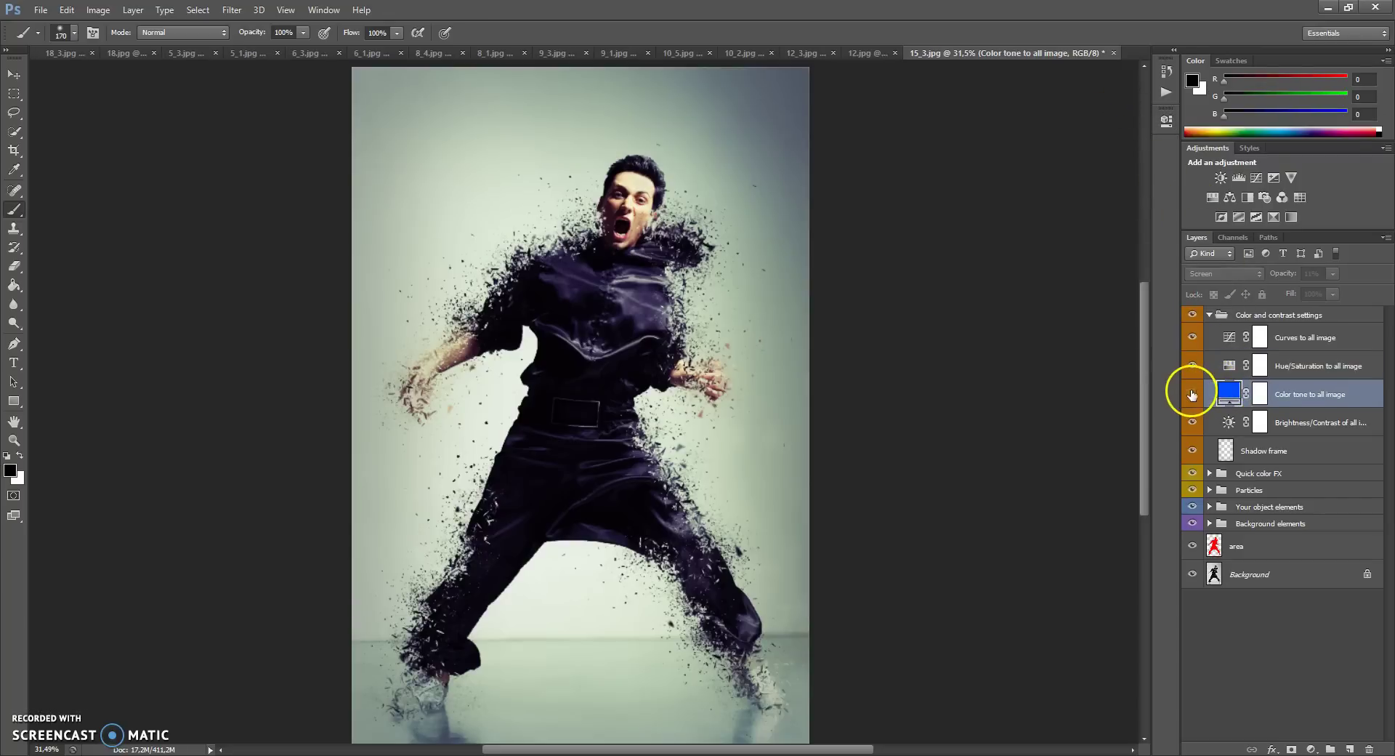
double_click(1227, 394)
left_click_drag(898, 277, 904, 400)
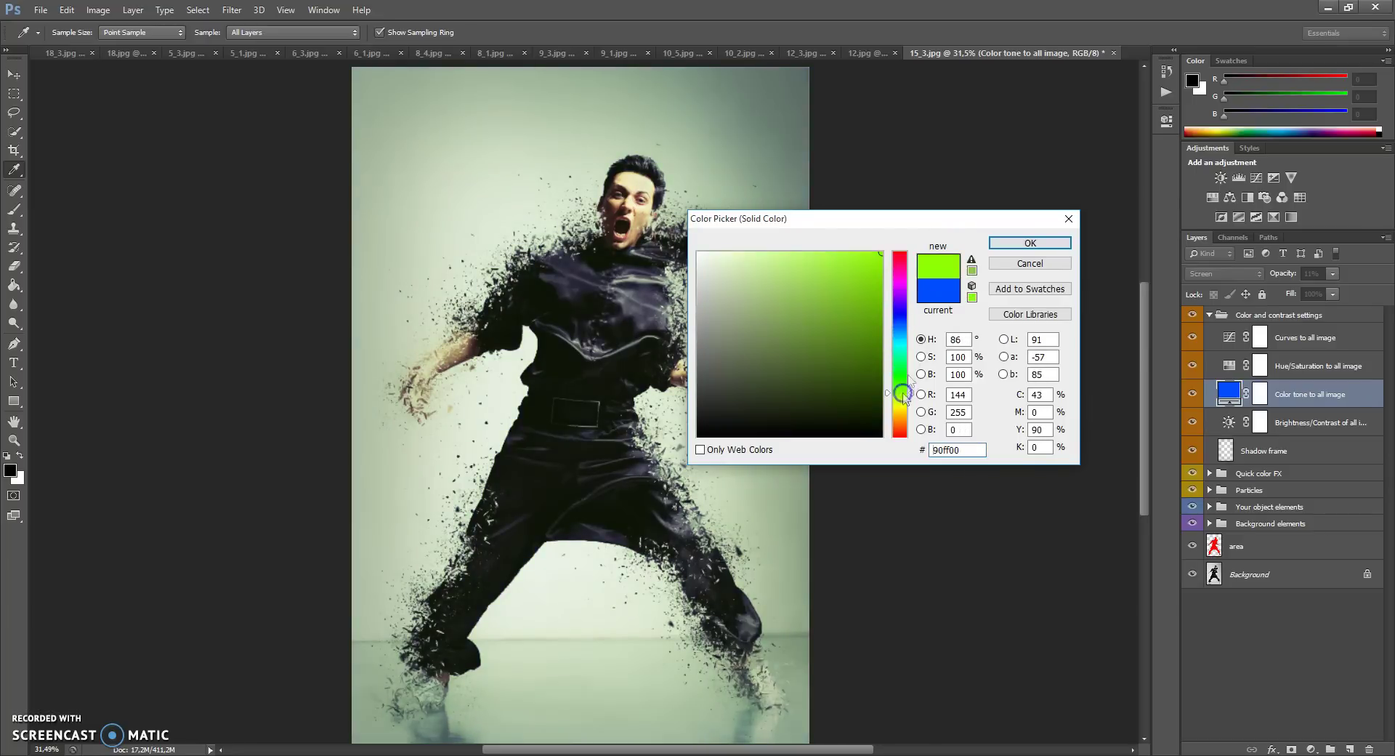
left_click(1001, 244)
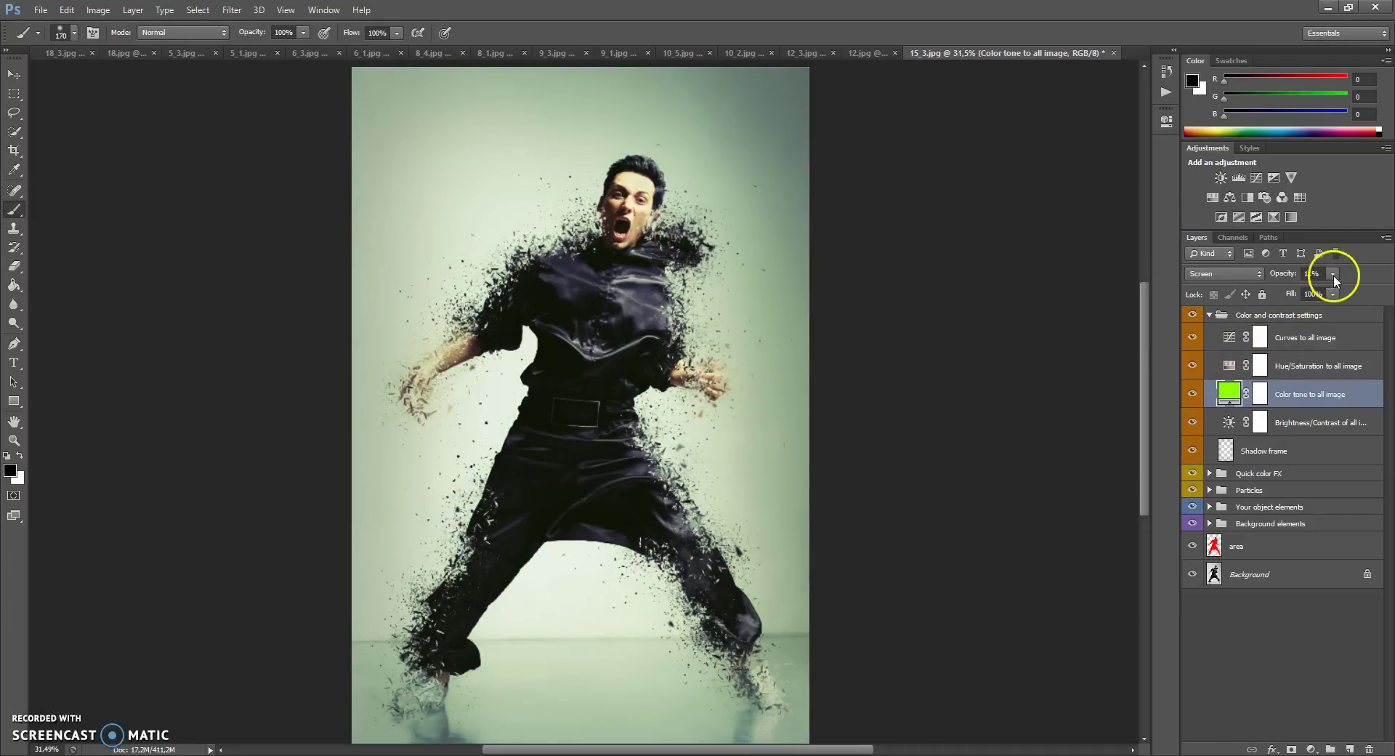
Step: Set the Color tone to all image layer's opacity to 17% and its fill color to yellow
left_click_drag(1344, 290, 1326, 291)
double_click(1228, 392)
left_click_drag(898, 320, 901, 423)
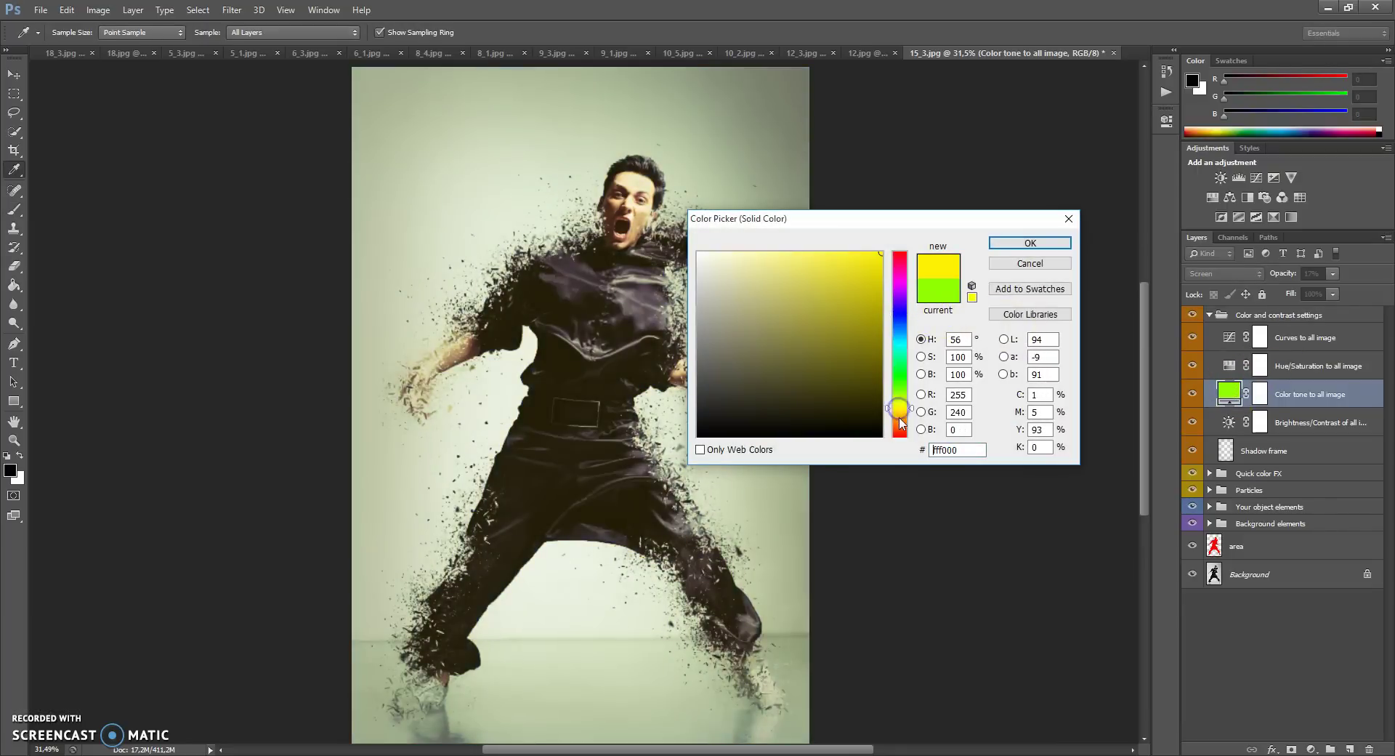
left_click(1029, 243)
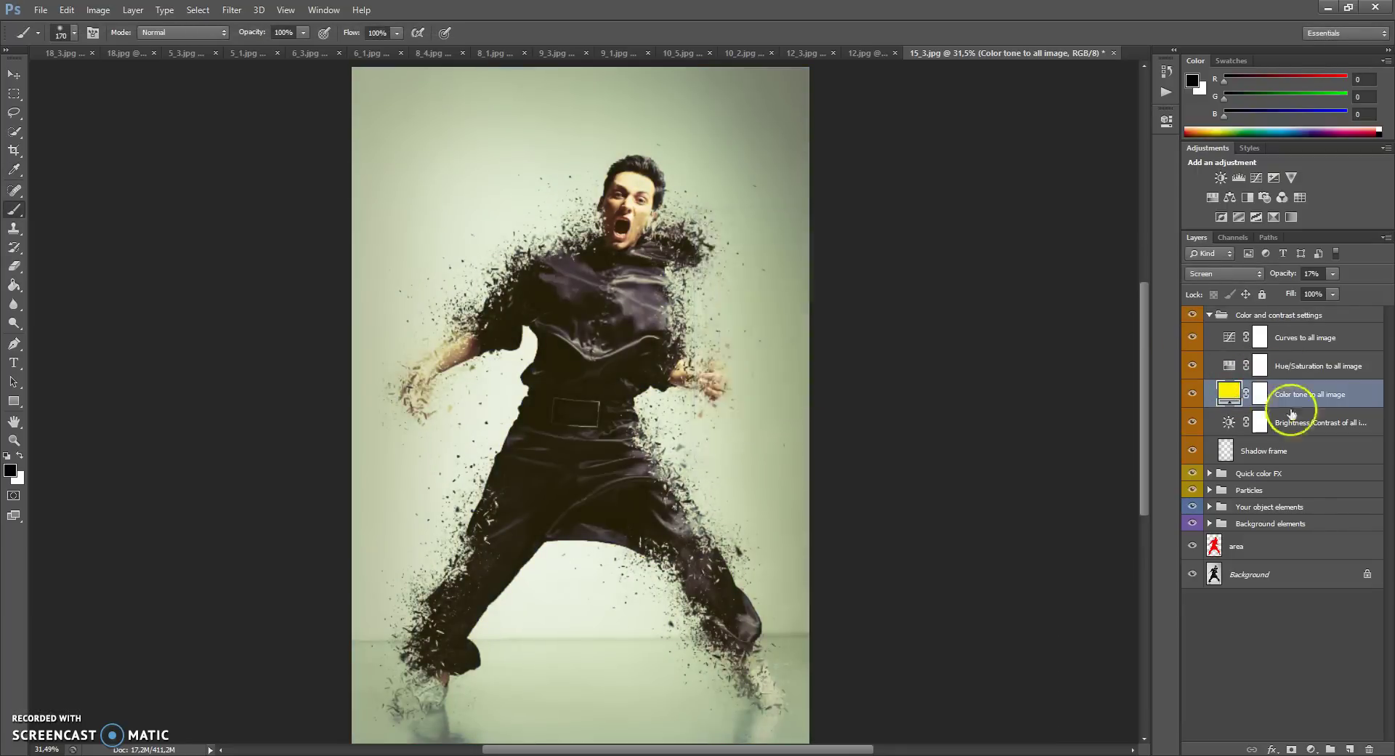
Step: Adjust the Brightness/Contrast of all image layer's sliders and close its settings
double_click(1227, 421)
left_click_drag(1041, 191, 1042, 223)
left_click(1124, 113)
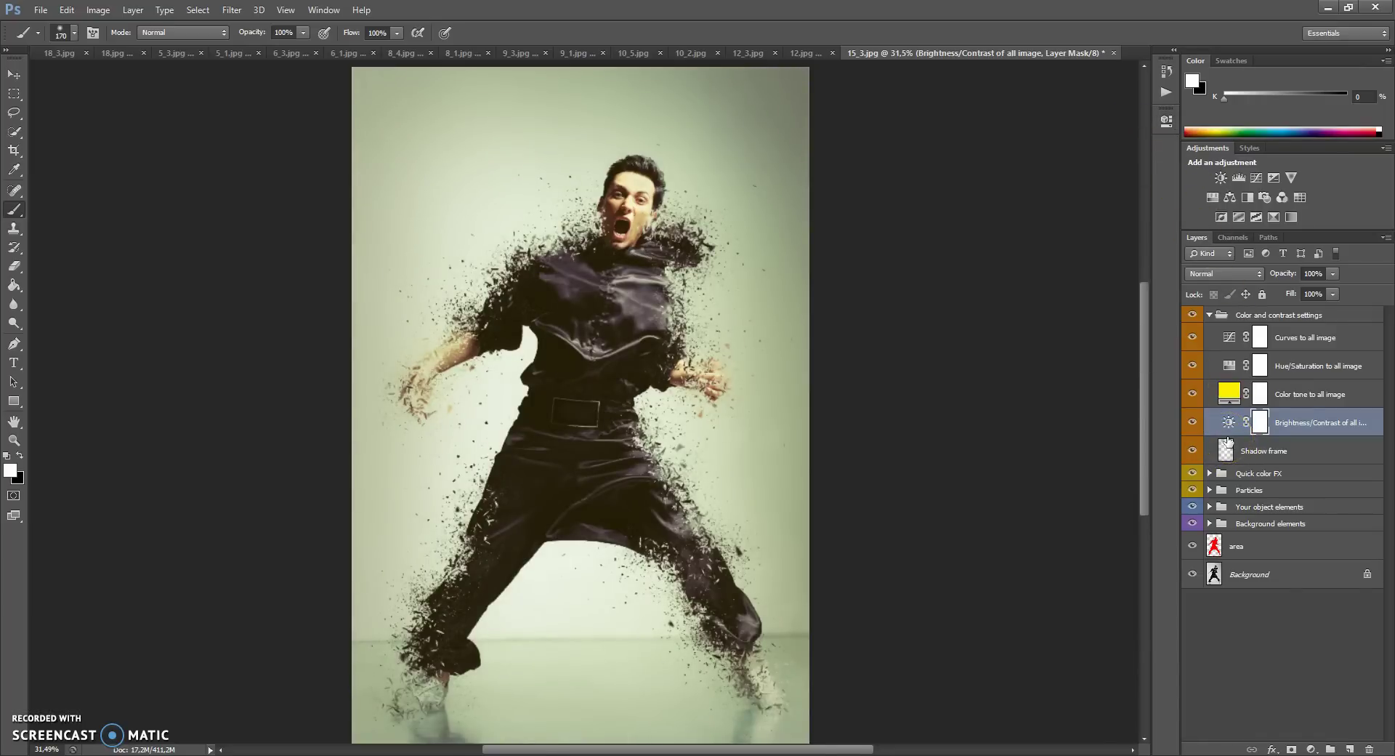
Step: Compare the image with the Shadow frame layer hidden and shown
left_click(1235, 450)
left_click(1190, 452)
left_click(1191, 450)
left_click(1191, 451)
left_click(1191, 451)
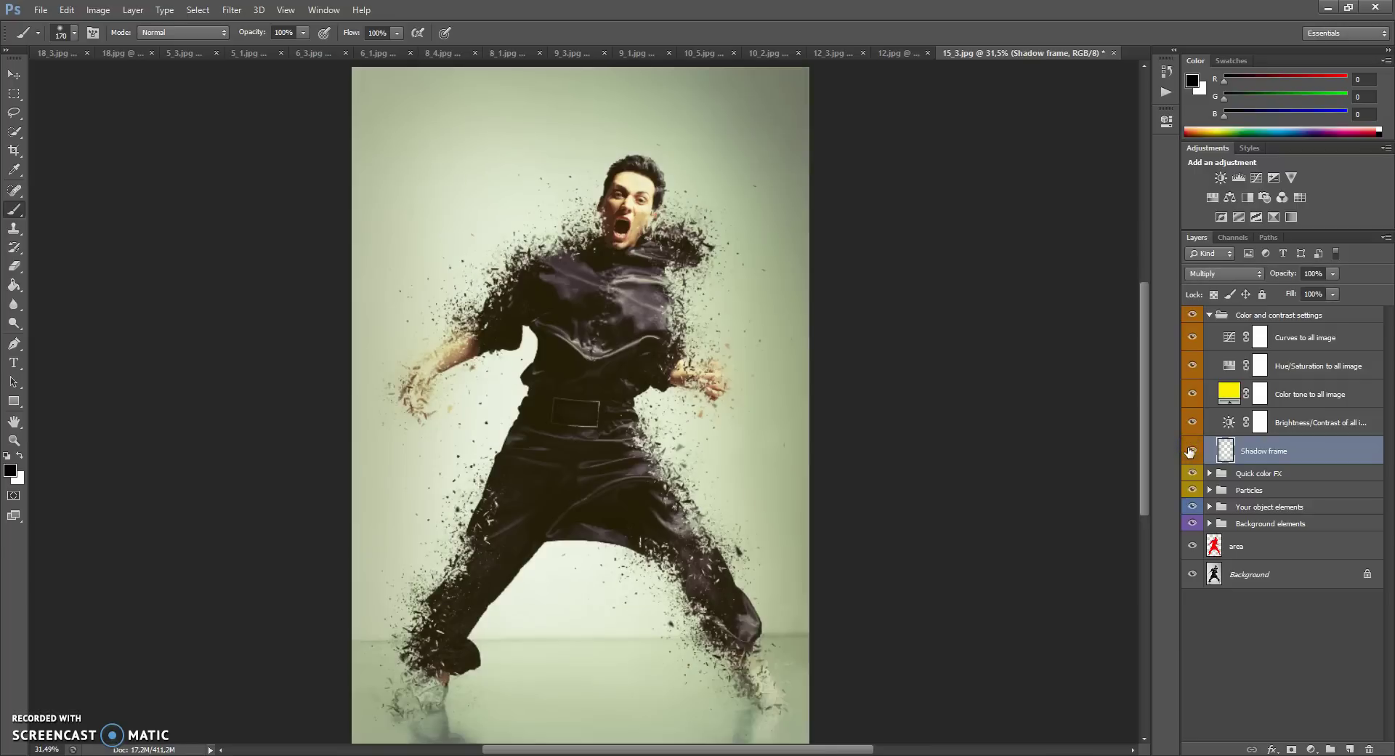
Step: Hide the Color tone to all image layer and collapse the Color and contrast settings group
left_click(1192, 394)
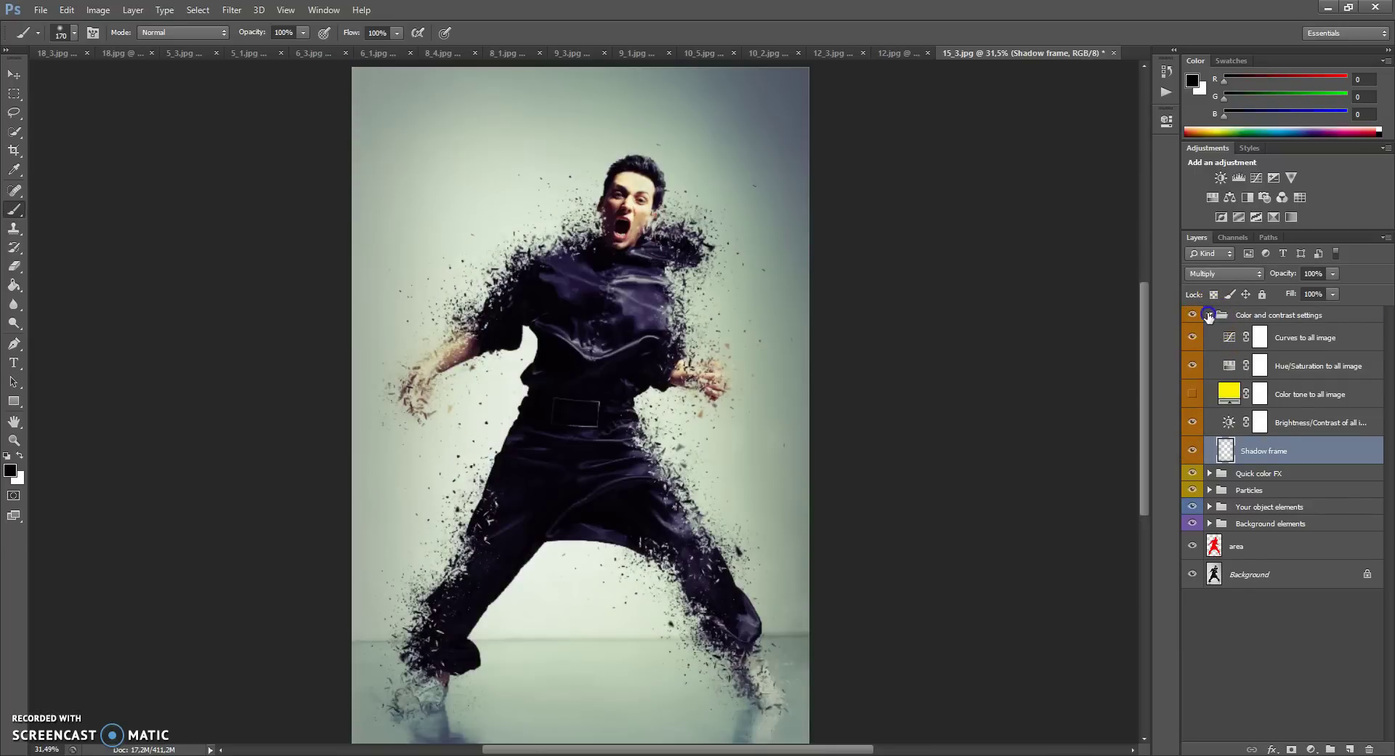
left_click(1208, 314)
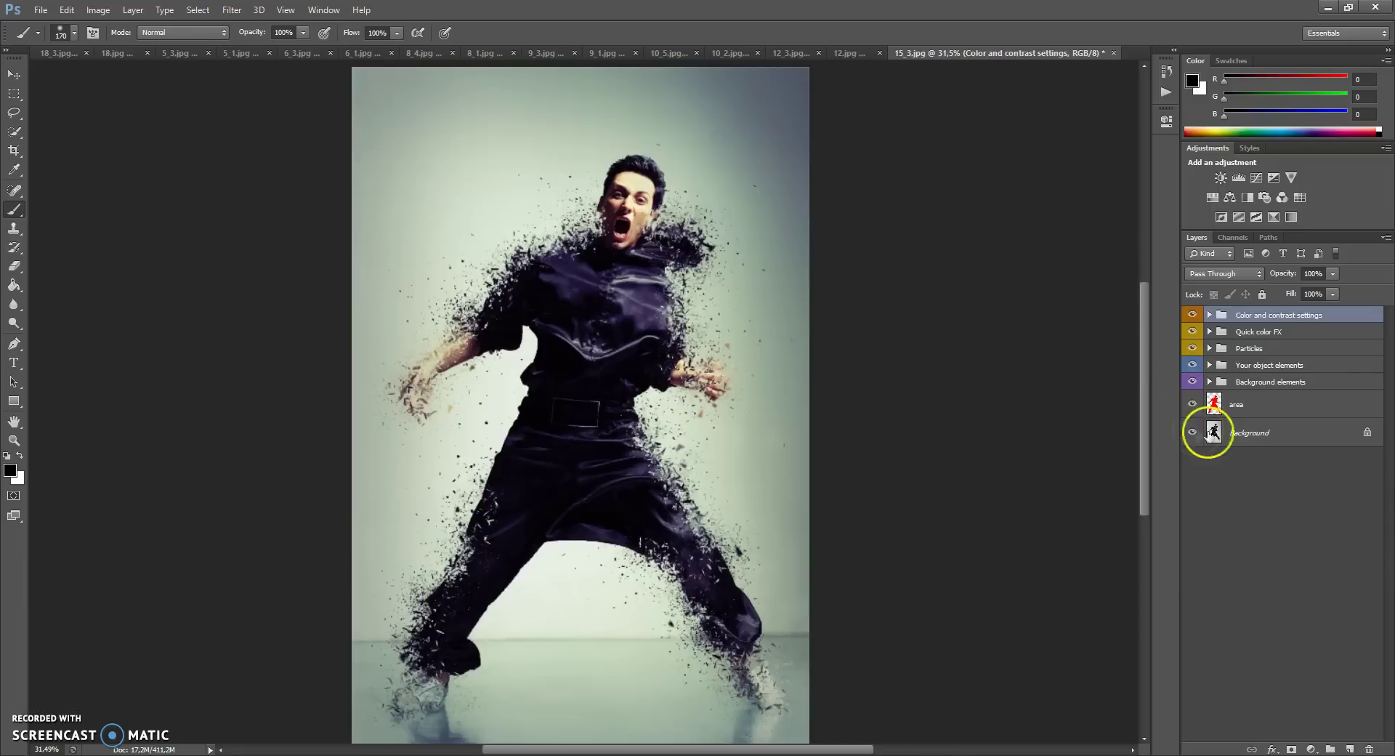
Step: Convert the locked Background into a regular layer and place a copy of it above all the layer groups
double_click(1239, 432)
left_click(820, 244)
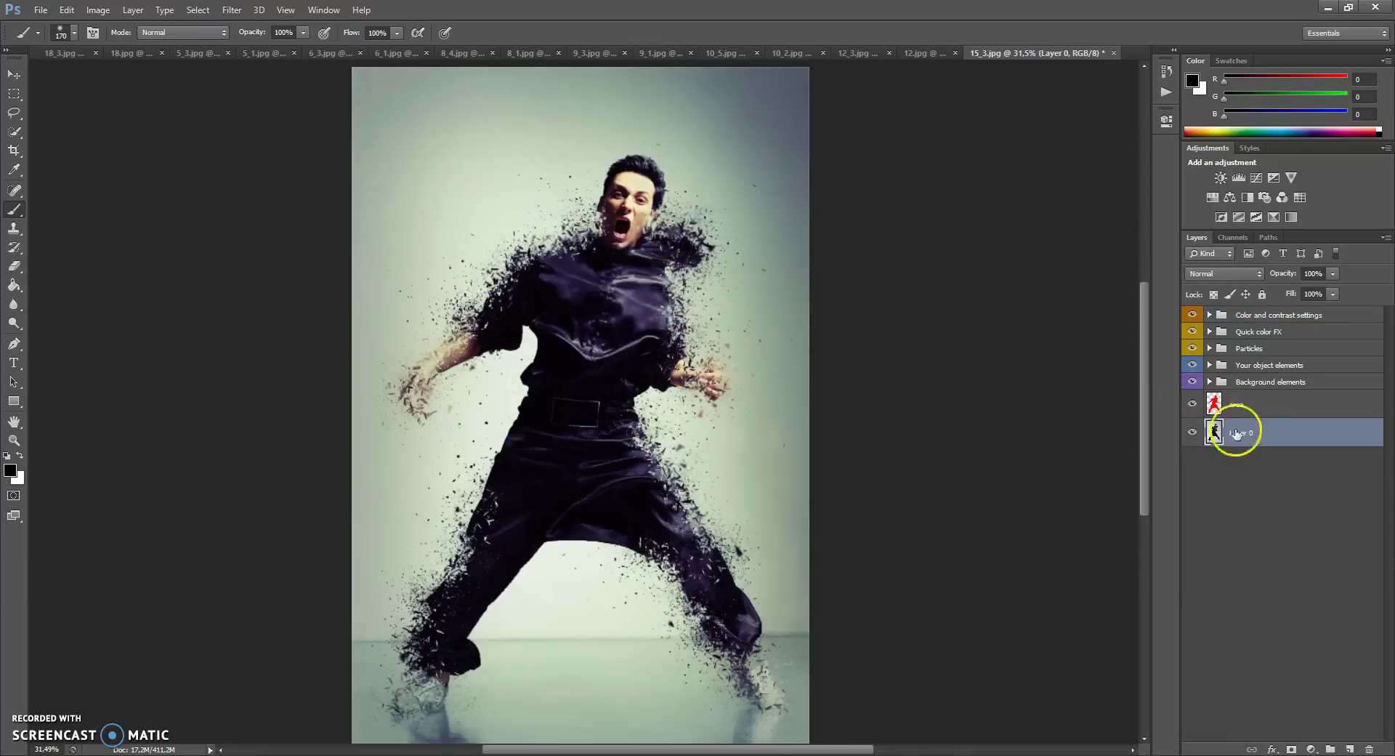
left_click_drag(1212, 430, 1213, 313)
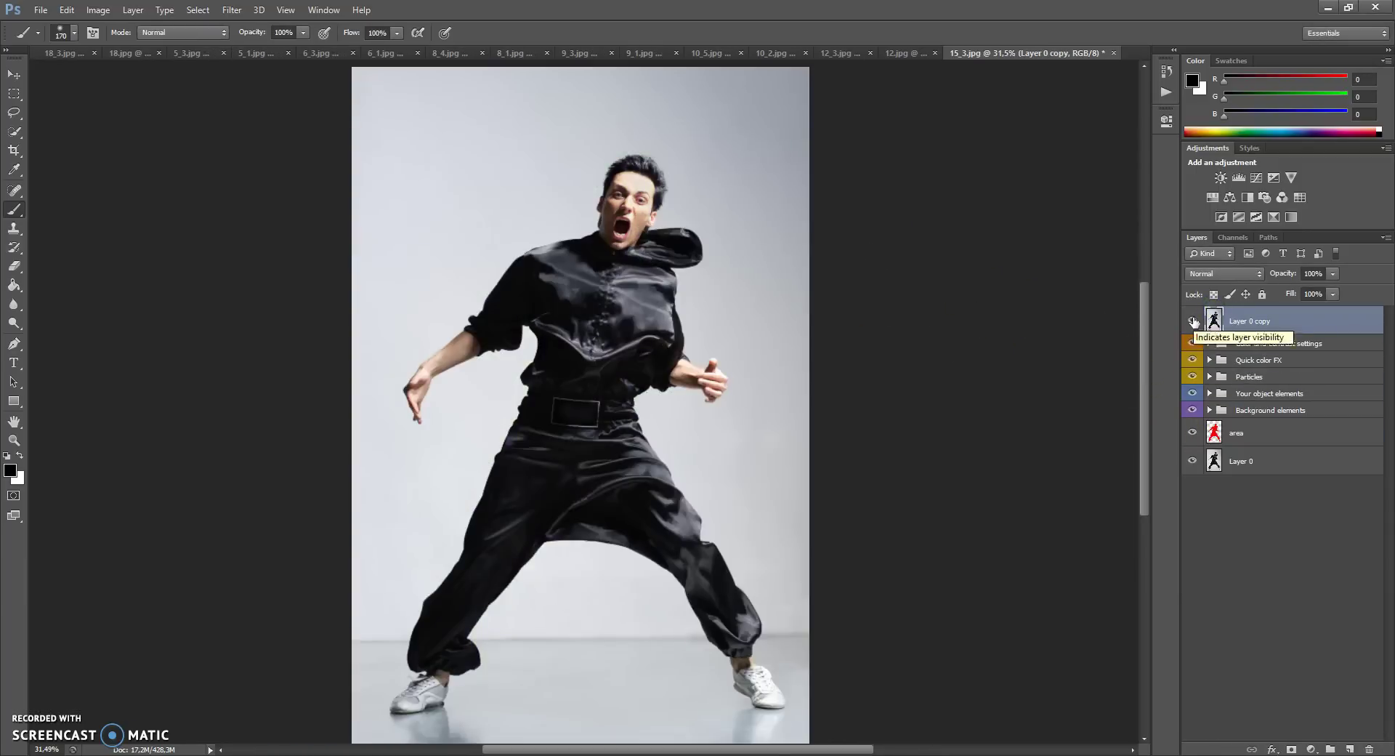
Step: Compare the original photo copy with the shatter effect, leave the copy hidden, and select the Color and contrast settings group
left_click(1193, 320)
left_click(1193, 320)
left_click(1193, 320)
left_click(1216, 347)
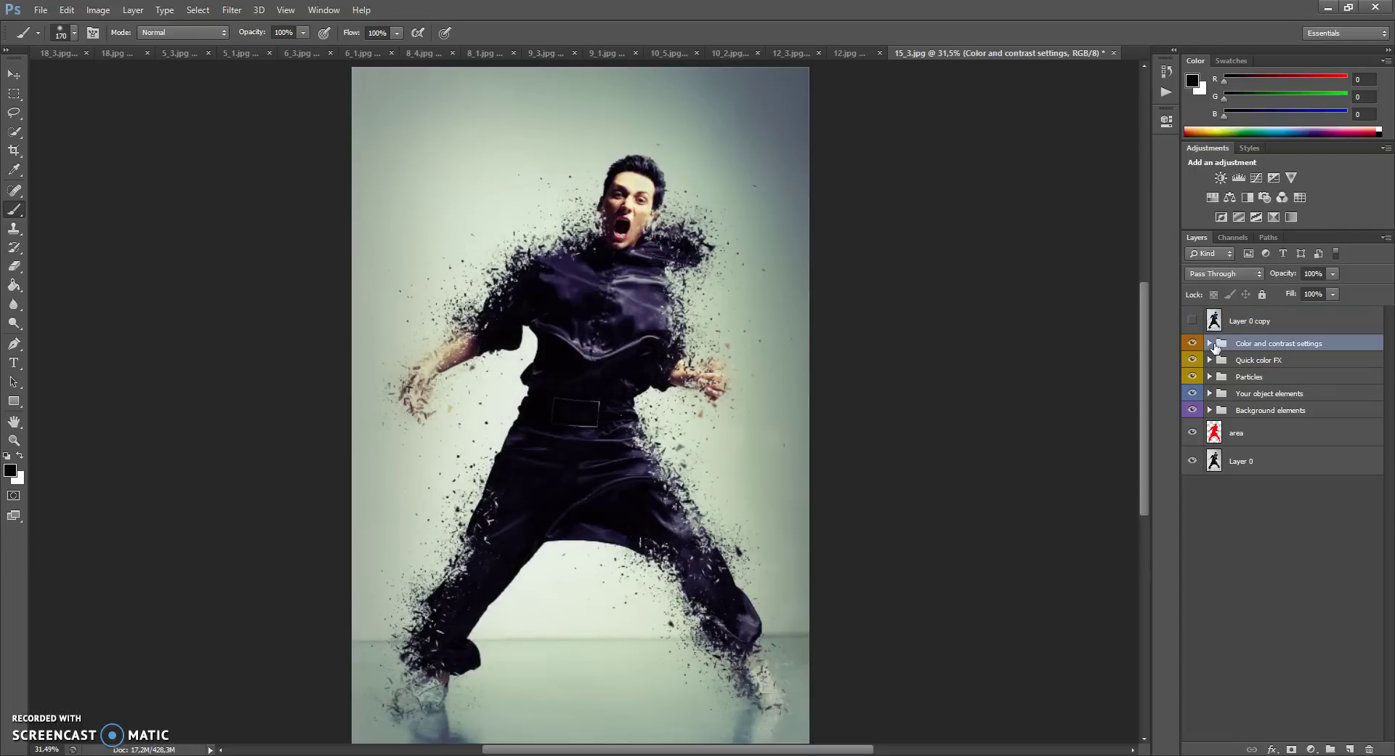